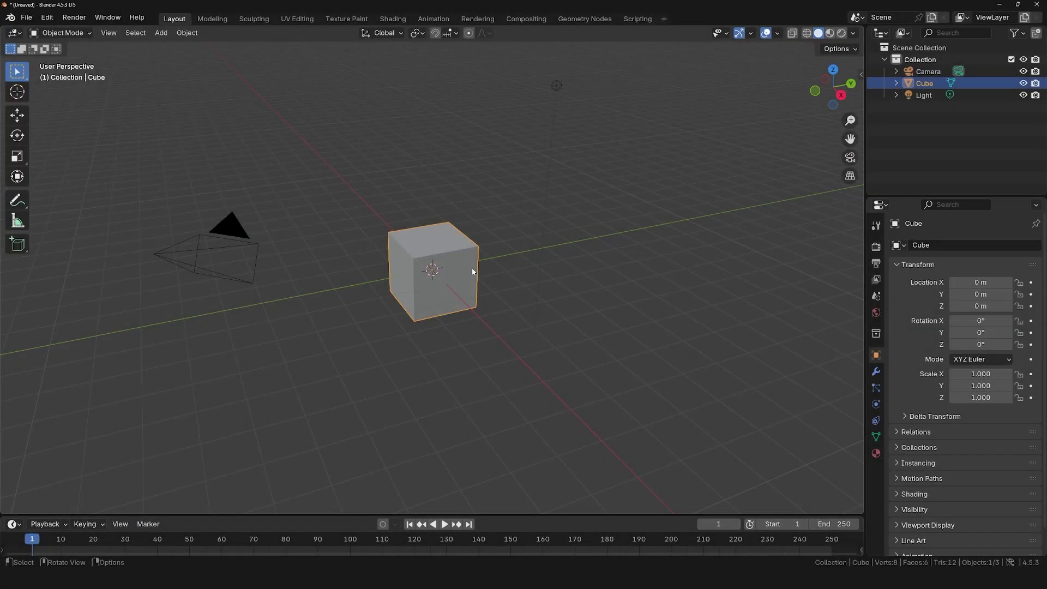
Step: Replace the default cube with a UV sphere of 256 segments and 128 rings
{"action": "key", "text": "Delete"}
{"action": "key", "text": "shift+a"}
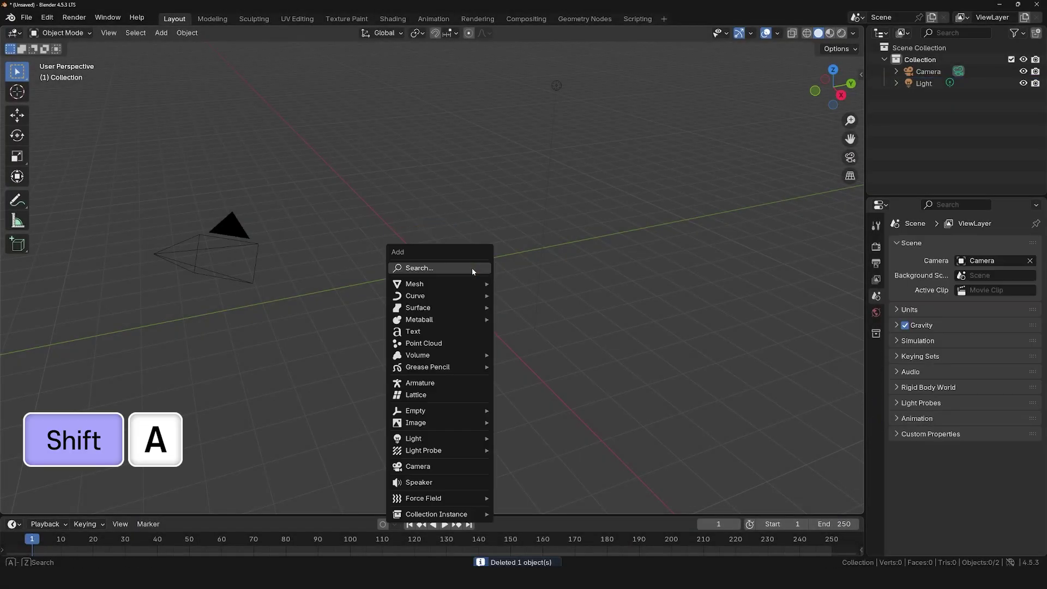
{"action": "left_click", "coordinate": [529, 320]}
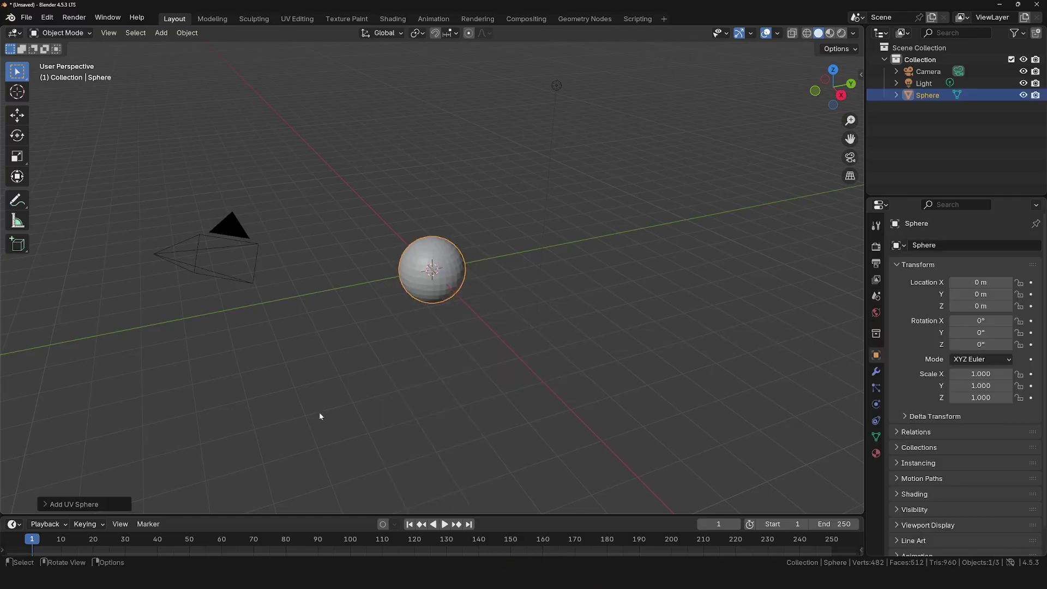
{"action": "left_click", "coordinate": [57, 502]}
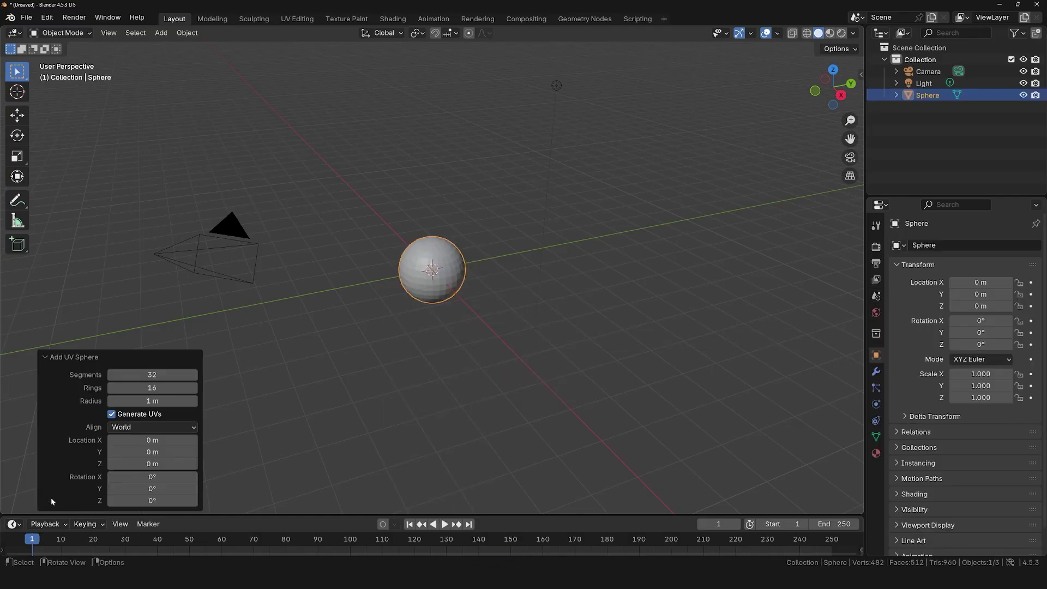
{"action": "left_click", "coordinate": [156, 374]}
{"action": "type", "text": "256"}
{"action": "key", "text": "Tab"}
{"action": "type", "text": "128"}
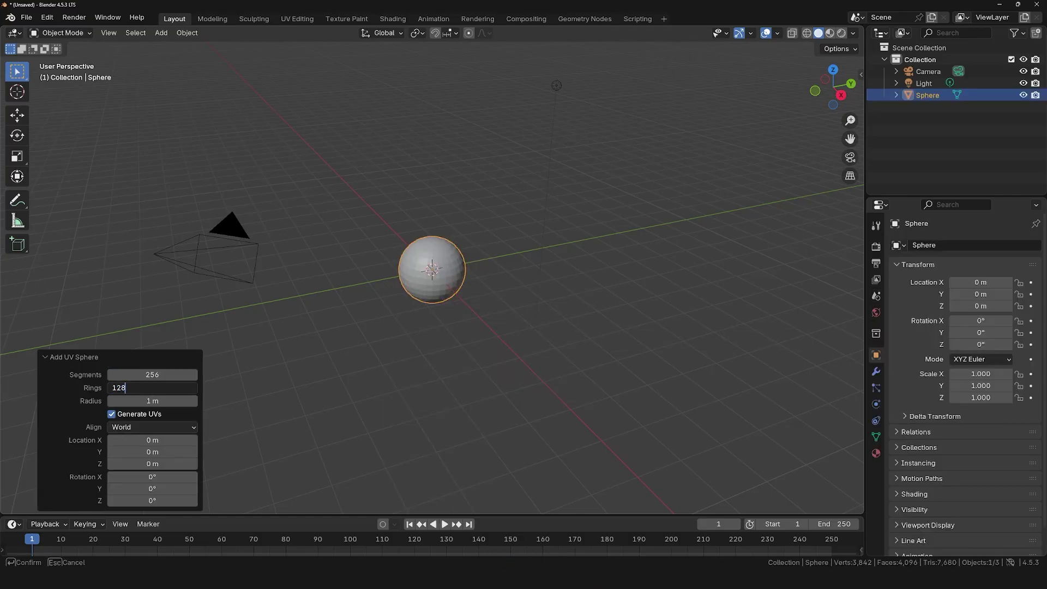
{"action": "key", "text": "Return"}
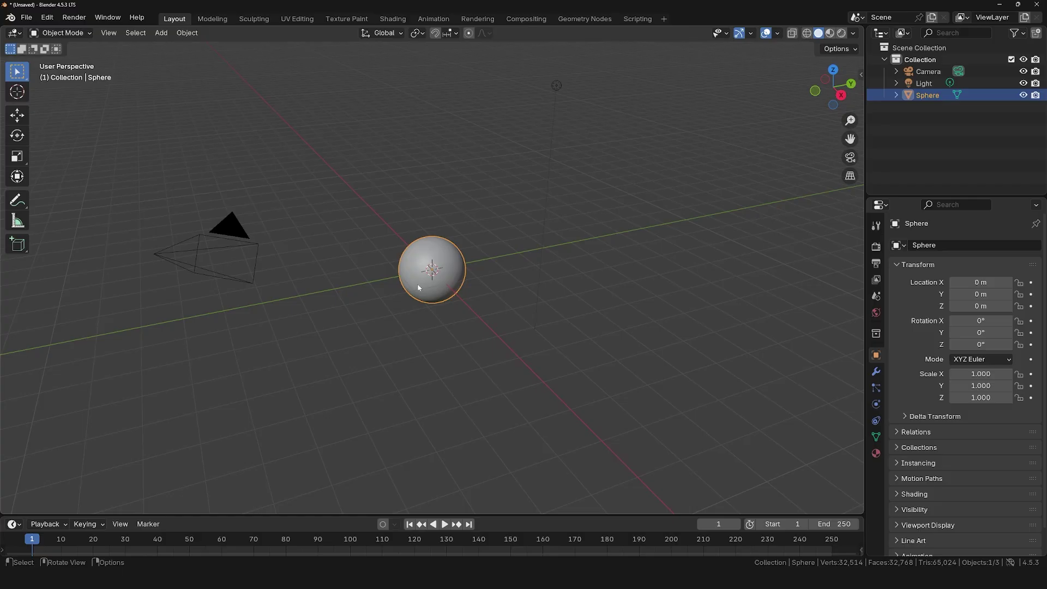
Step: Frame the sphere, apply Shade Auto Smooth, and switch the viewport to wireframe
{"action": "key", "text": "KP_Decimal"}
{"action": "right_click", "coordinate": [411, 321]}
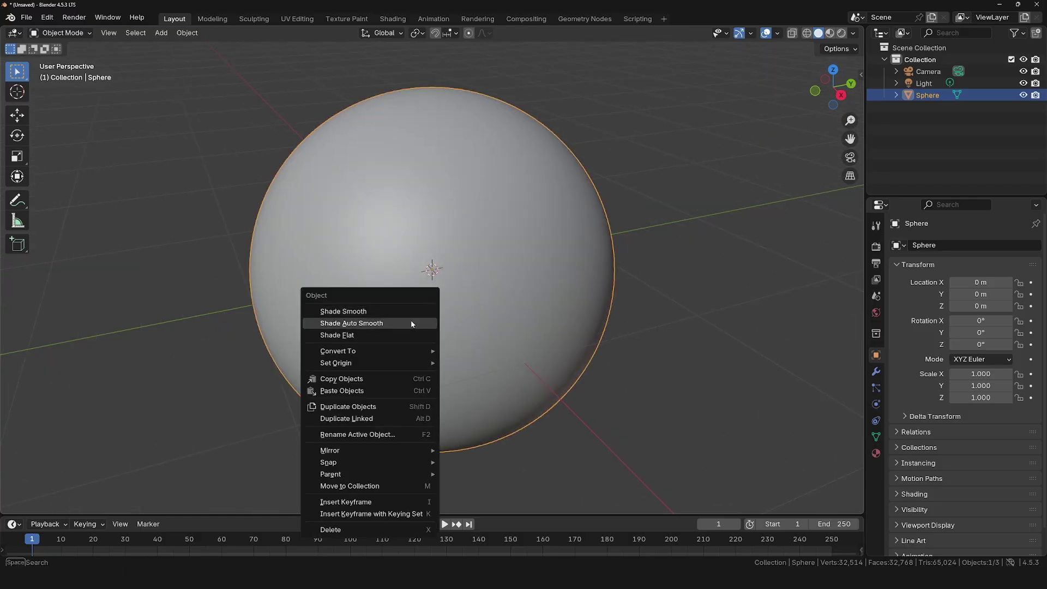
{"action": "left_click", "coordinate": [411, 323]}
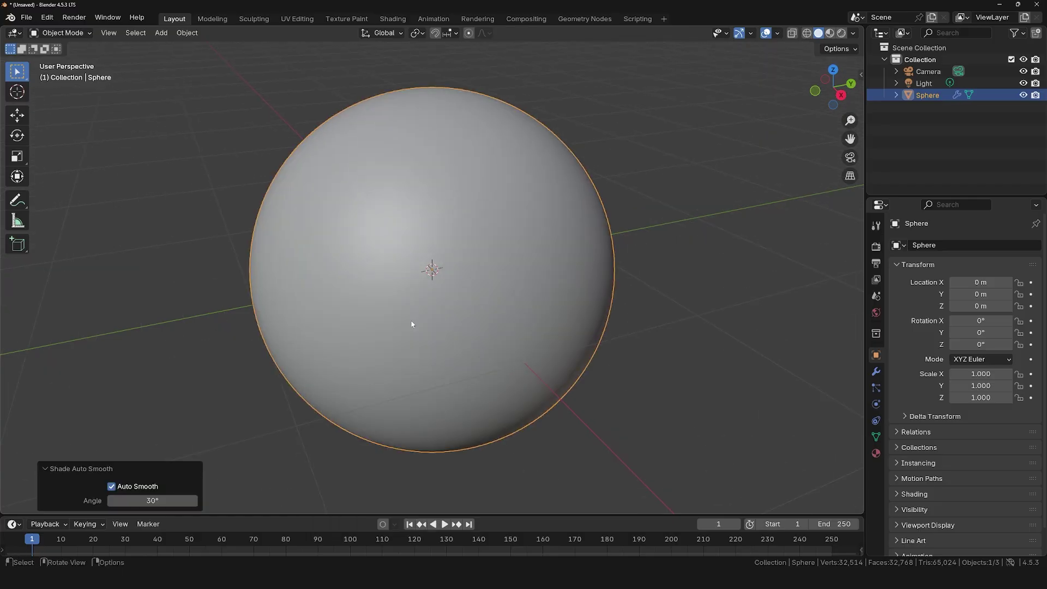
{"action": "left_click", "coordinate": [806, 33]}
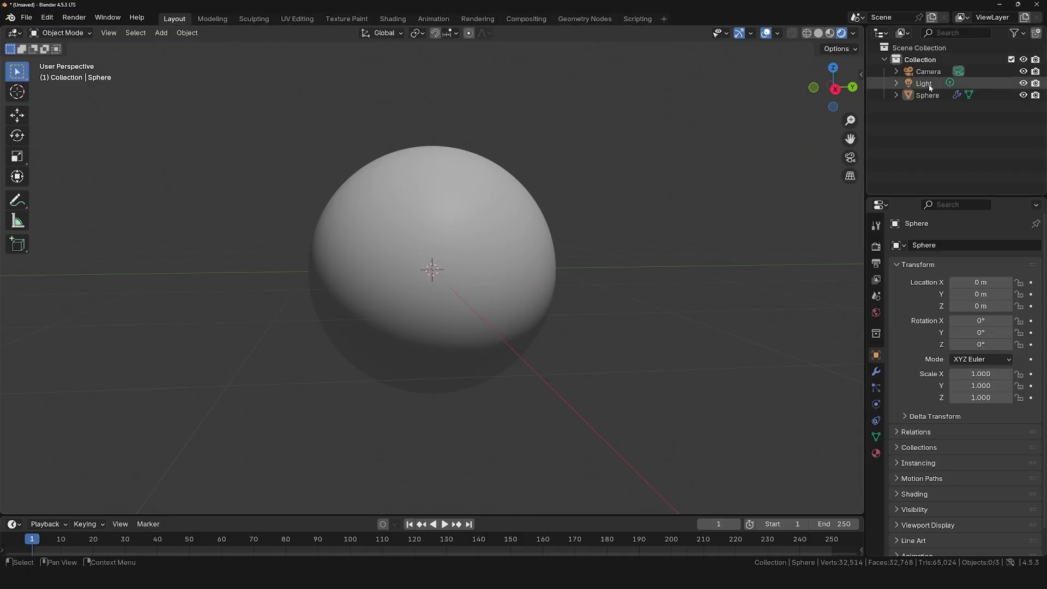
Step: Turn the scene light into a sun lamp named sun with strength 10
{"action": "left_click", "coordinate": [923, 83]}
{"action": "left_click", "coordinate": [876, 404]}
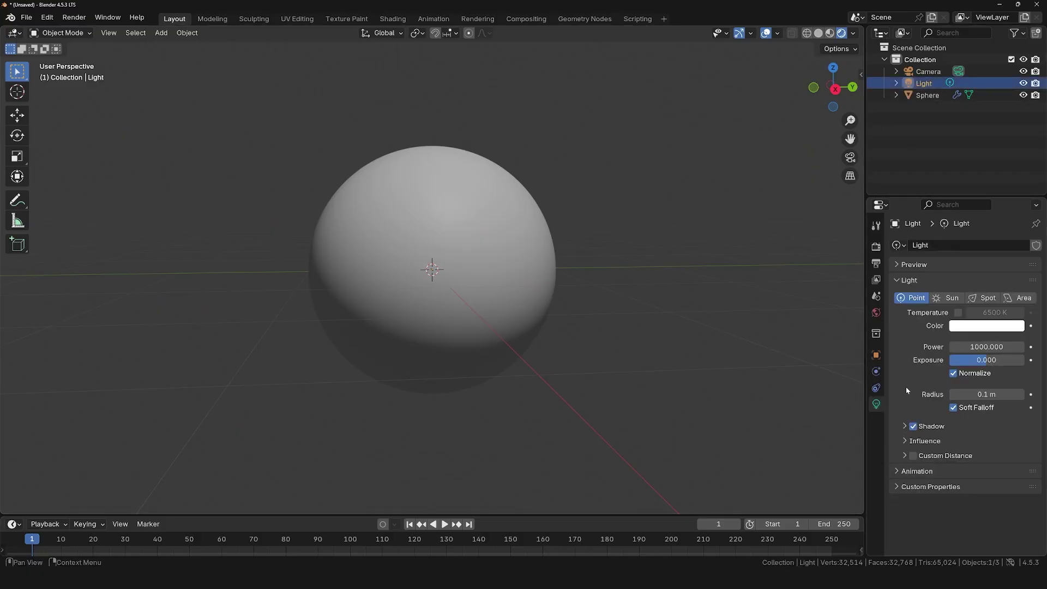
{"action": "left_click", "coordinate": [951, 297]}
{"action": "double_click", "coordinate": [923, 82]}
{"action": "type", "text": "sun"}
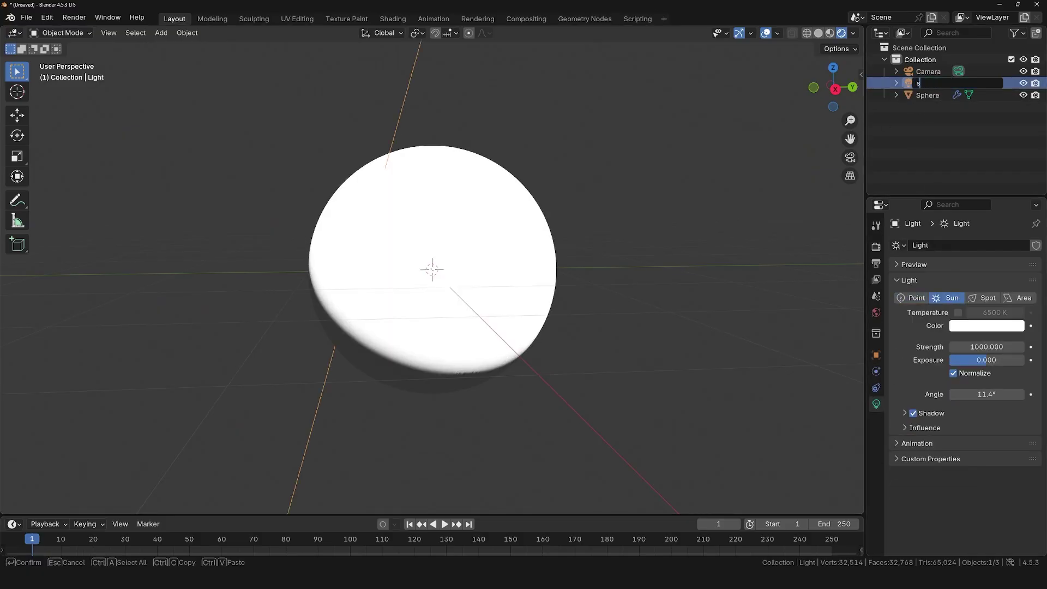
{"action": "key", "text": "Return"}
{"action": "double_click", "coordinate": [986, 347]}
{"action": "type", "text": "10"}
{"action": "key", "text": "Return"}
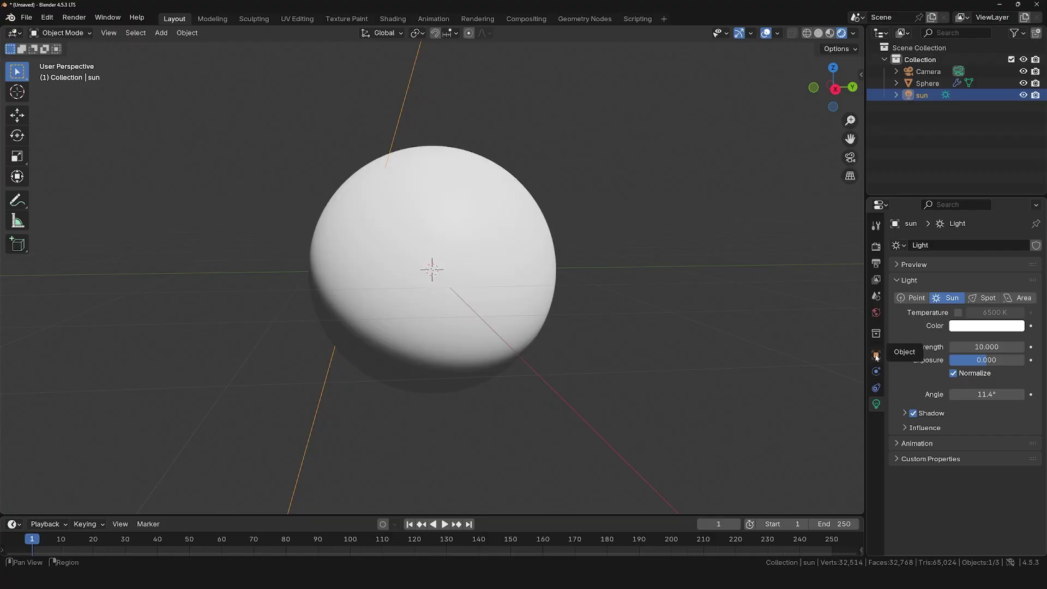
Step: Set the sun's location to 0 on X, Y and Z
{"action": "left_click", "coordinate": [875, 355]}
{"action": "scroll", "coordinate": [599, 265], "scroll_direction": "down", "scroll_amount": 5}
{"action": "scroll", "coordinate": [599, 266], "scroll_direction": "down", "scroll_amount": 4}
{"action": "key", "text": "g"}
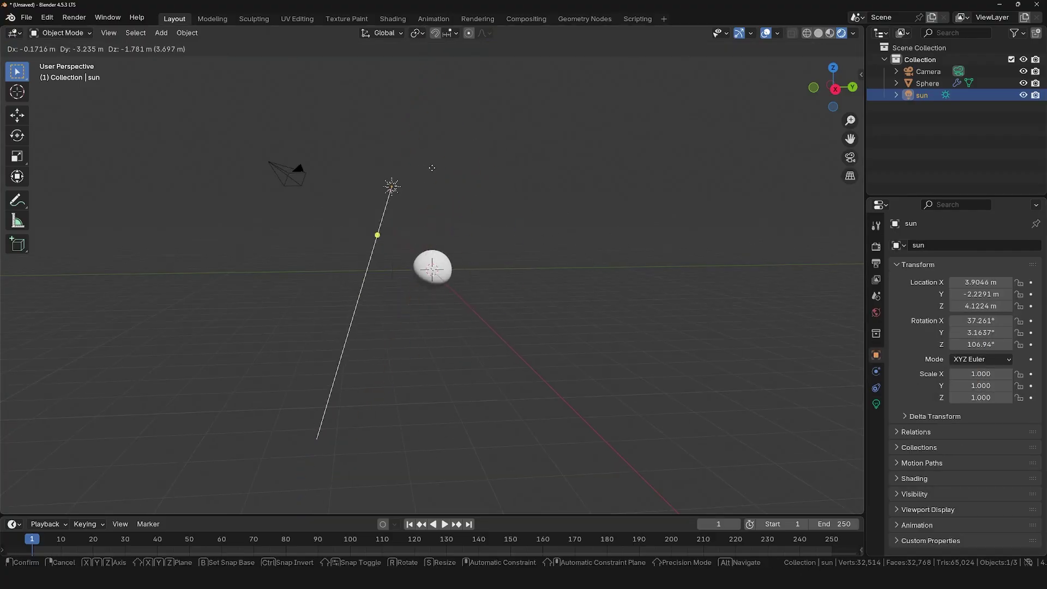
{"action": "key", "text": "Escape"}
{"action": "mouse_move", "coordinate": [566, 229]}
{"action": "middle_mouse_down"}
{"action": "mouse_move", "coordinate": [733, 246]}
{"action": "mouse_move", "coordinate": [704, 299]}
{"action": "middle_mouse_up"}
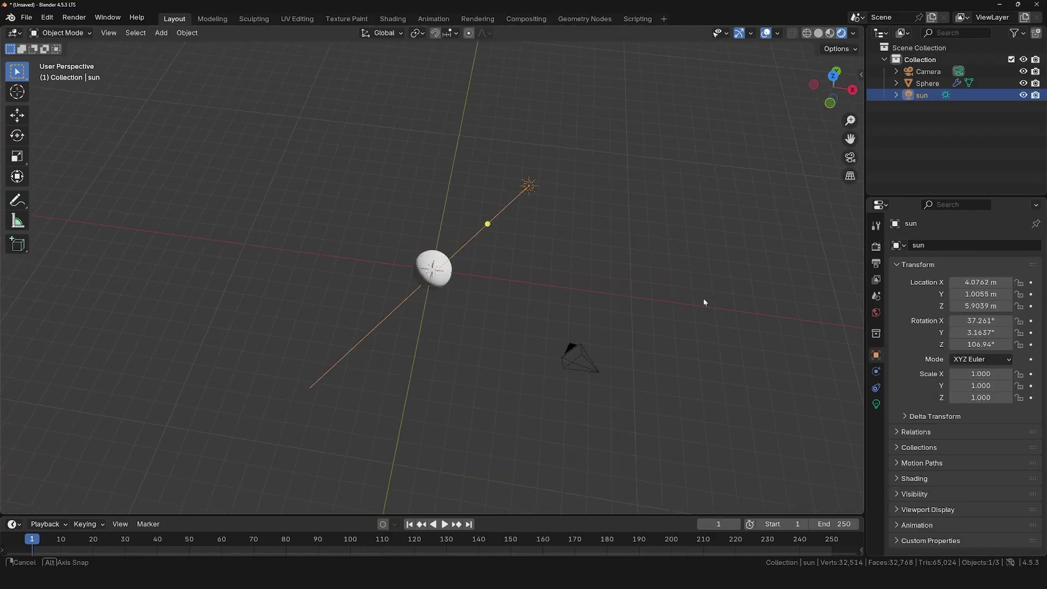
{"action": "key", "text": "g"}
{"action": "key", "text": "Escape"}
{"action": "left_click_drag", "start_coordinate": [980, 282], "coordinate": [980, 306]}
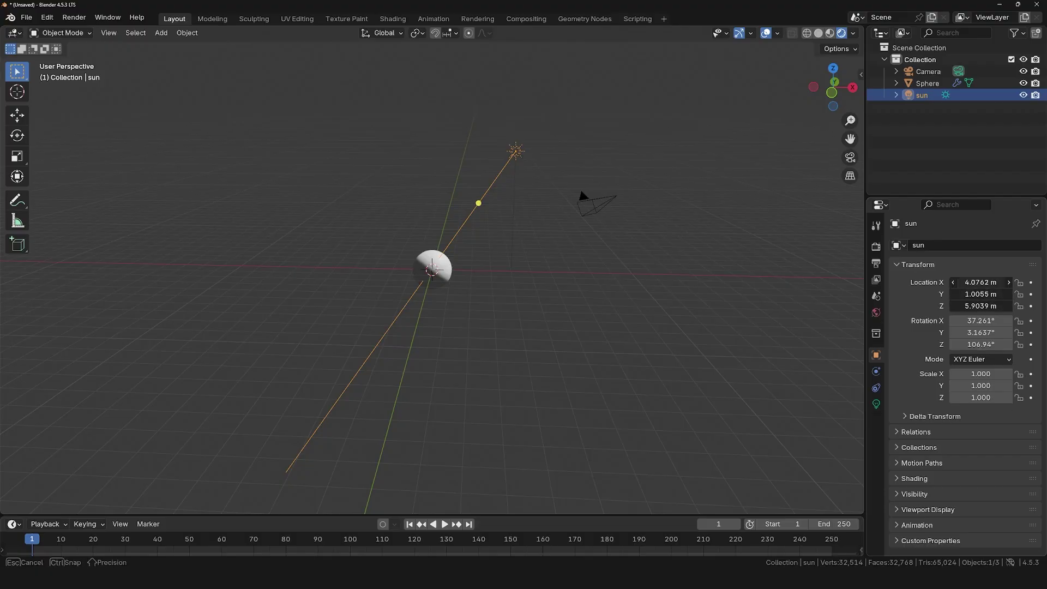
{"action": "type", "text": "0"}
{"action": "key", "text": "Return"}
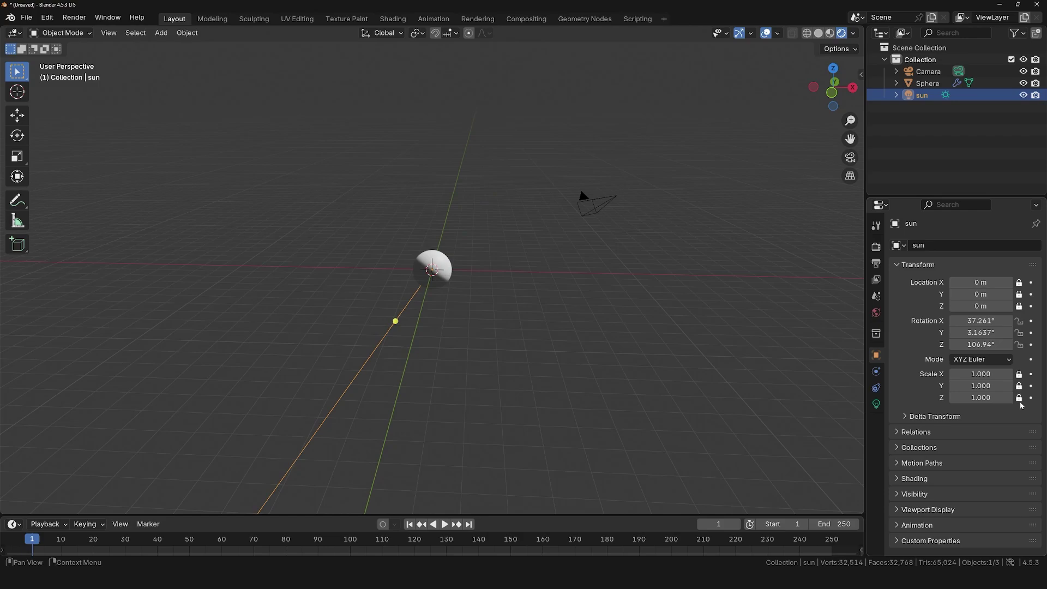
Step: Rotate the sun to -112°, -130°, -85° on X, Y and Z
{"action": "mouse_move", "coordinate": [980, 321]}
{"action": "left_mouse_down"}
{"action": "mouse_move", "coordinate": [1003, 321]}
{"action": "mouse_move", "coordinate": [959, 332]}
{"action": "mouse_move", "coordinate": [965, 344]}
{"action": "left_mouse_up"}
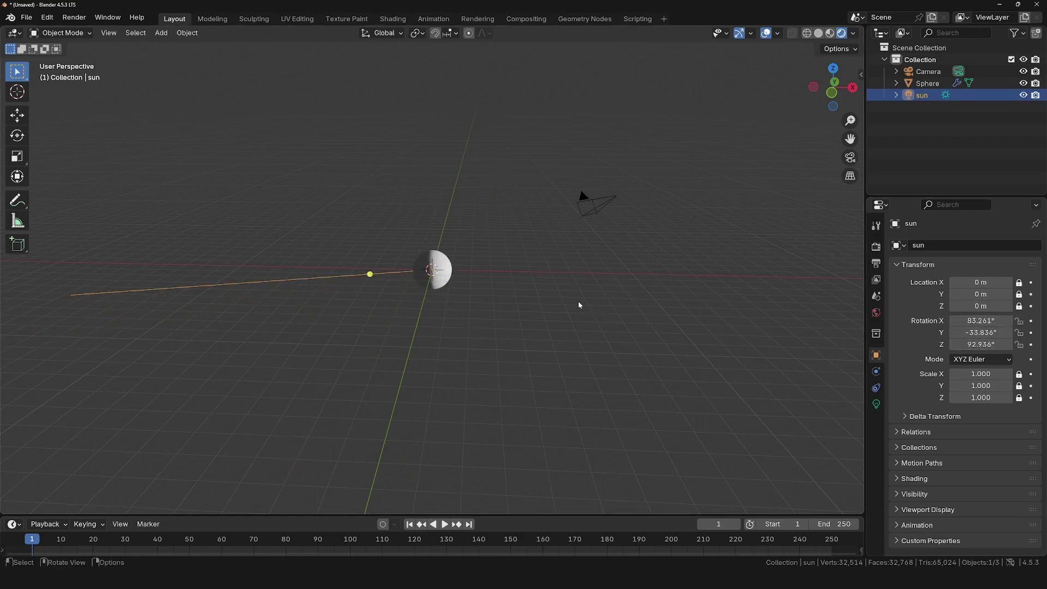
{"action": "scroll", "coordinate": [579, 304], "scroll_direction": "up", "scroll_amount": 3}
{"action": "middle_click_drag", "start_coordinate": [483, 296], "coordinate": [491, 256]}
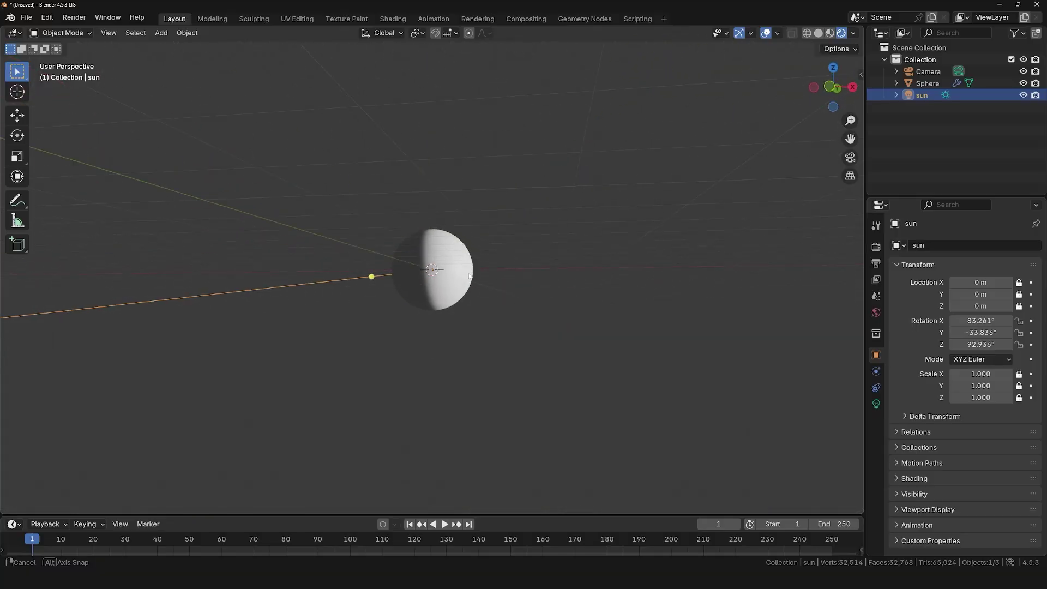
{"action": "left_click", "coordinate": [974, 320]}
{"action": "key", "text": "BackSpace"}
{"action": "type", "text": "-112"}
{"action": "key", "text": "Return"}
{"action": "double_click", "coordinate": [980, 333]}
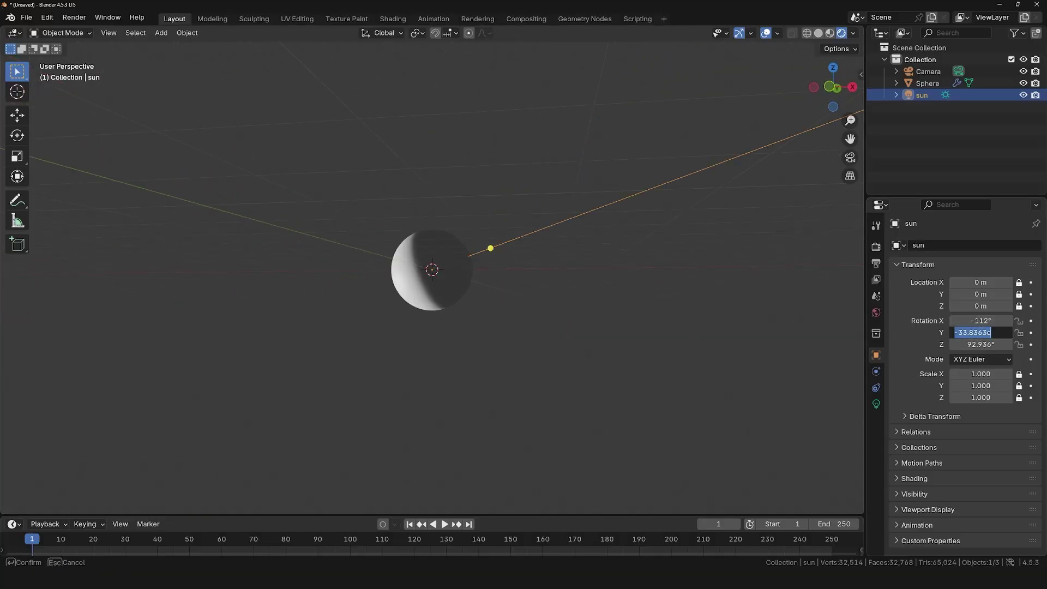
{"action": "type", "text": "-130"}
{"action": "key", "text": "Return"}
{"action": "double_click", "coordinate": [995, 344]}
{"action": "type", "text": "-85"}
{"action": "key", "text": "Return"}
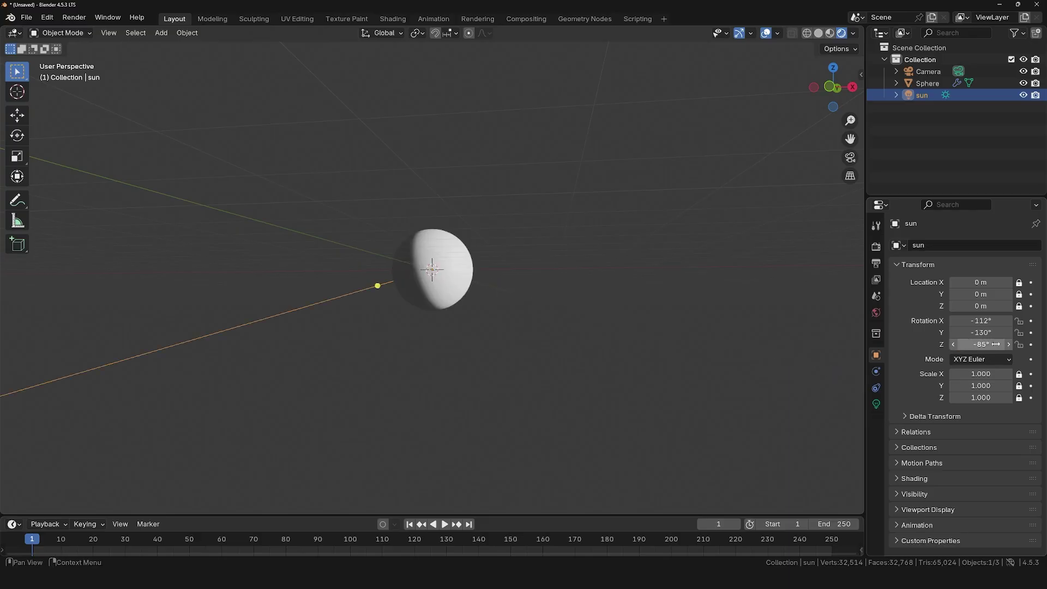
{"action": "mouse_move", "coordinate": [482, 259]}
{"action": "middle_mouse_down"}
{"action": "mouse_move", "coordinate": [370, 318]}
{"action": "mouse_move", "coordinate": [488, 292]}
{"action": "middle_mouse_up"}
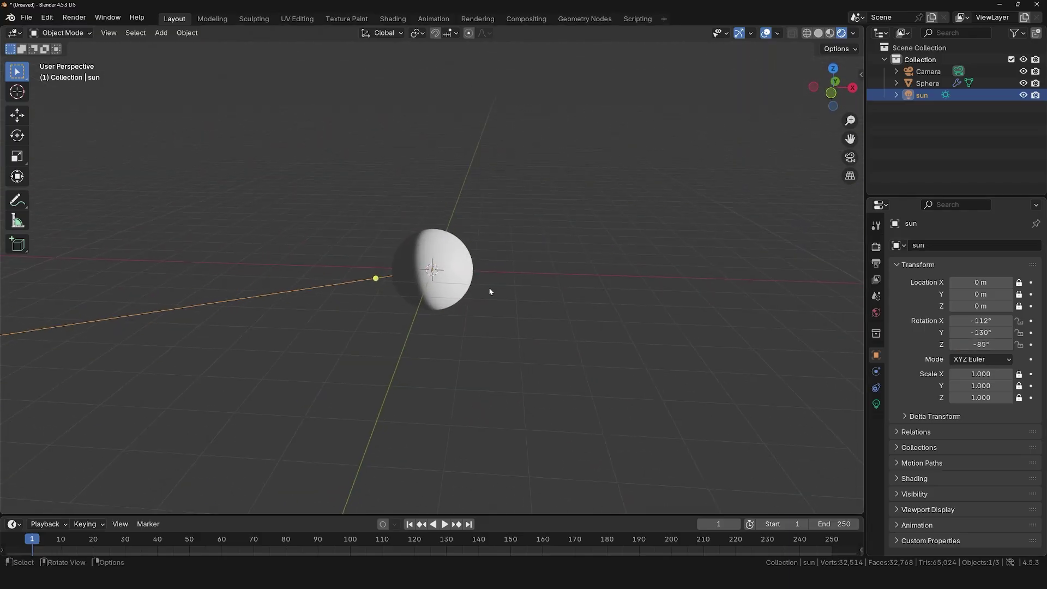
{"action": "left_click", "coordinate": [541, 237]}
Step: Add an arrows empty at the origin named cam target
{"action": "key", "text": "shift+a"}
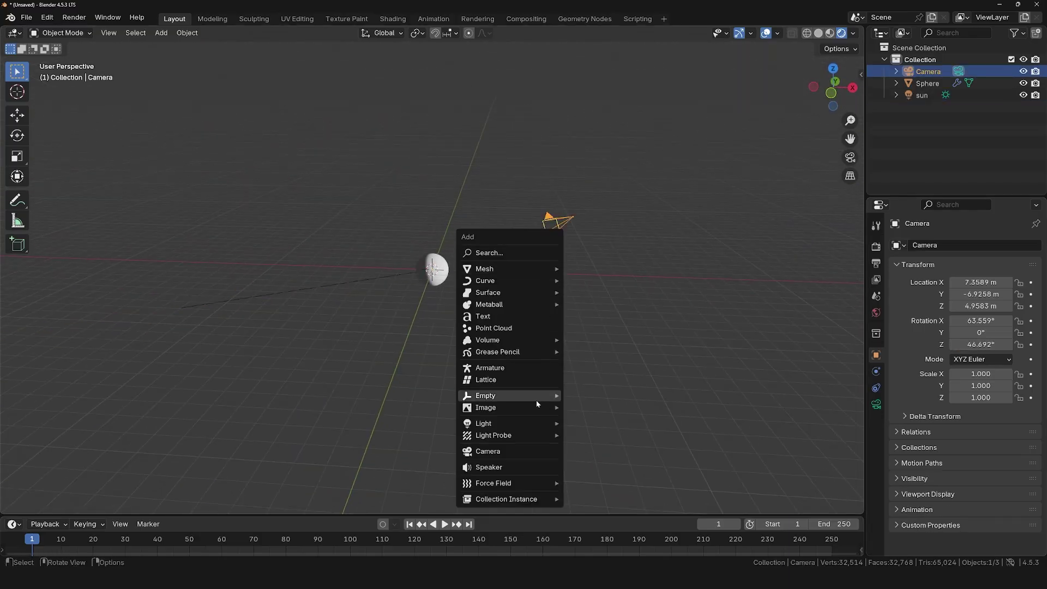
{"action": "left_click", "coordinate": [583, 410]}
{"action": "double_click", "coordinate": [927, 83]}
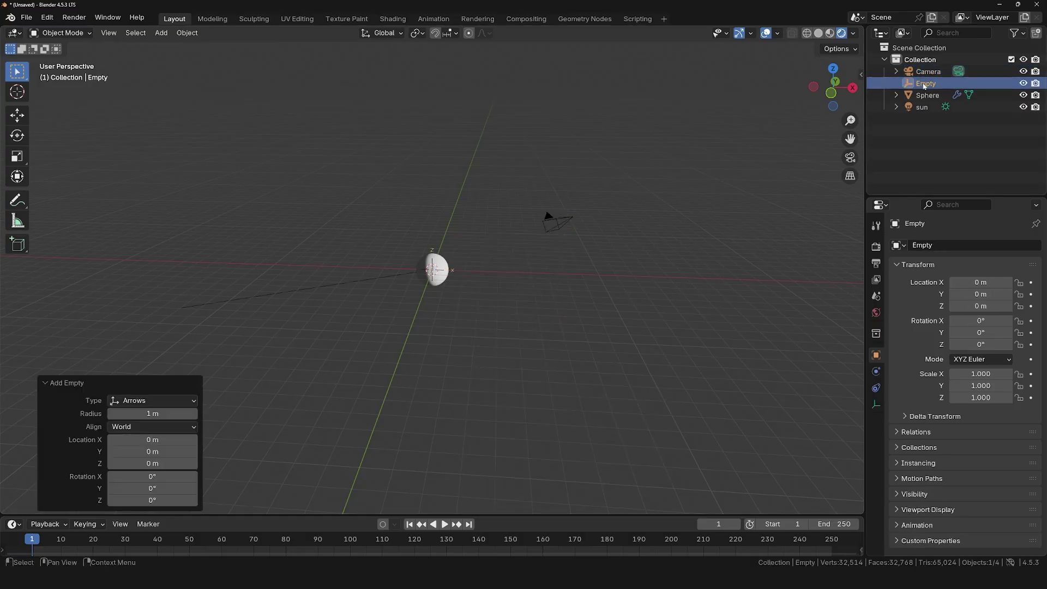
{"action": "type", "text": "cam targe"}
{"action": "key", "text": "Return"}
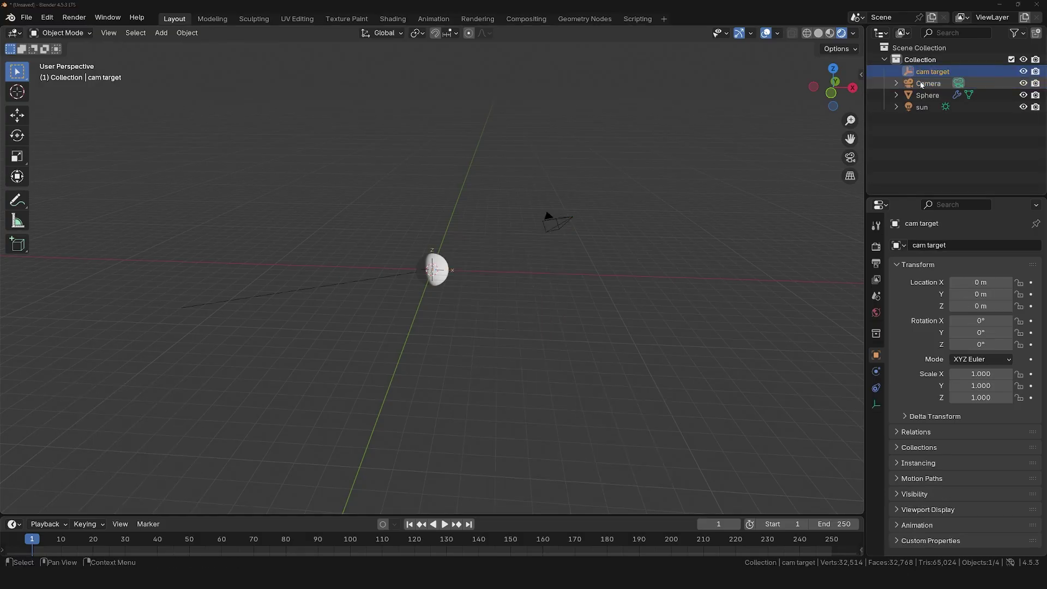
Step: Give the camera a Track To constraint targeting cam target
{"action": "left_click", "coordinate": [928, 83]}
{"action": "left_click", "coordinate": [876, 388]}
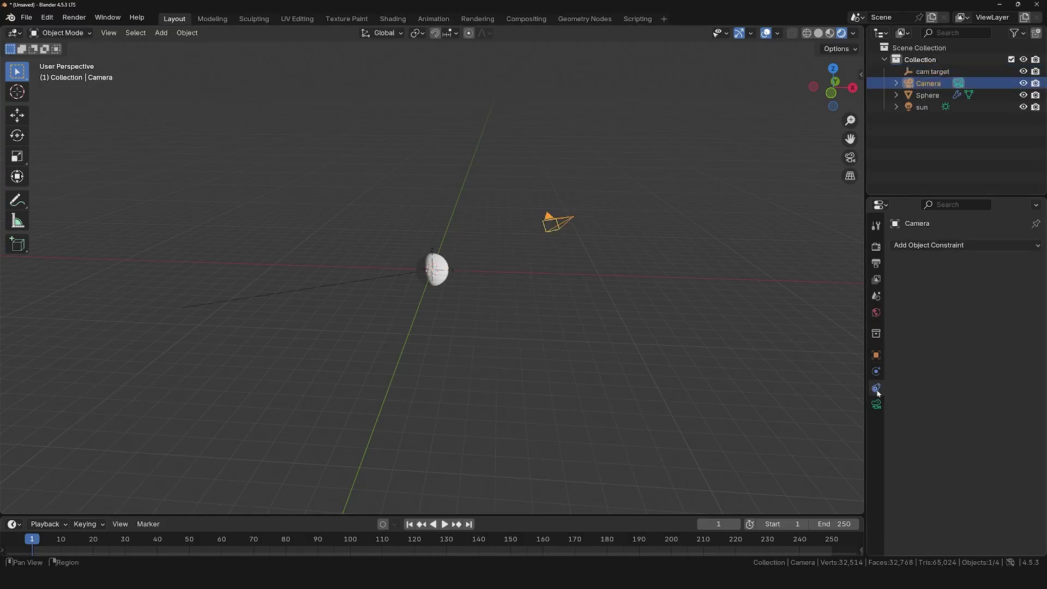
{"action": "left_click", "coordinate": [982, 246]}
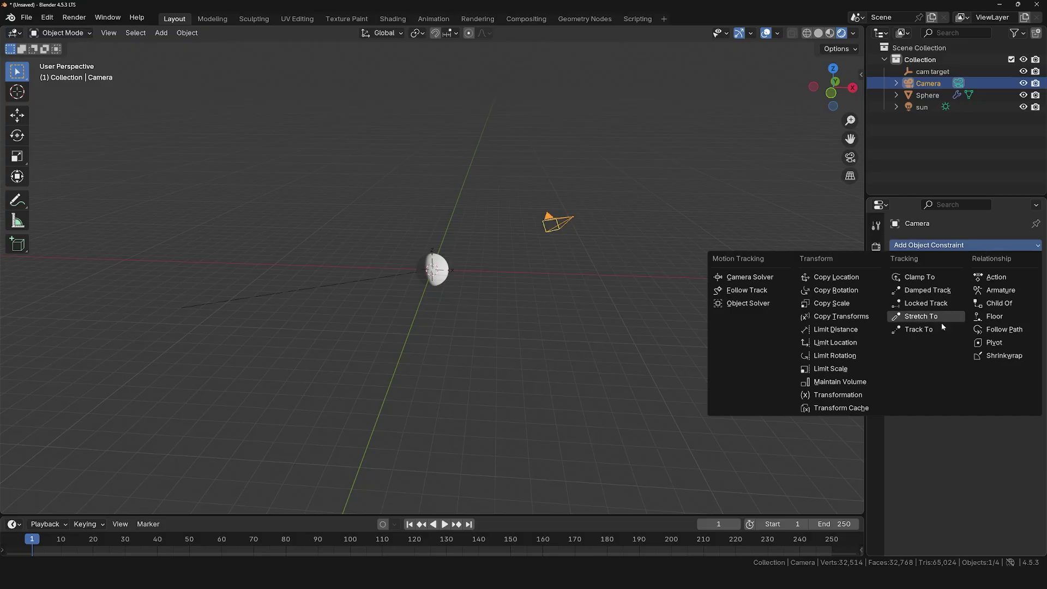
{"action": "left_click", "coordinate": [933, 333]}
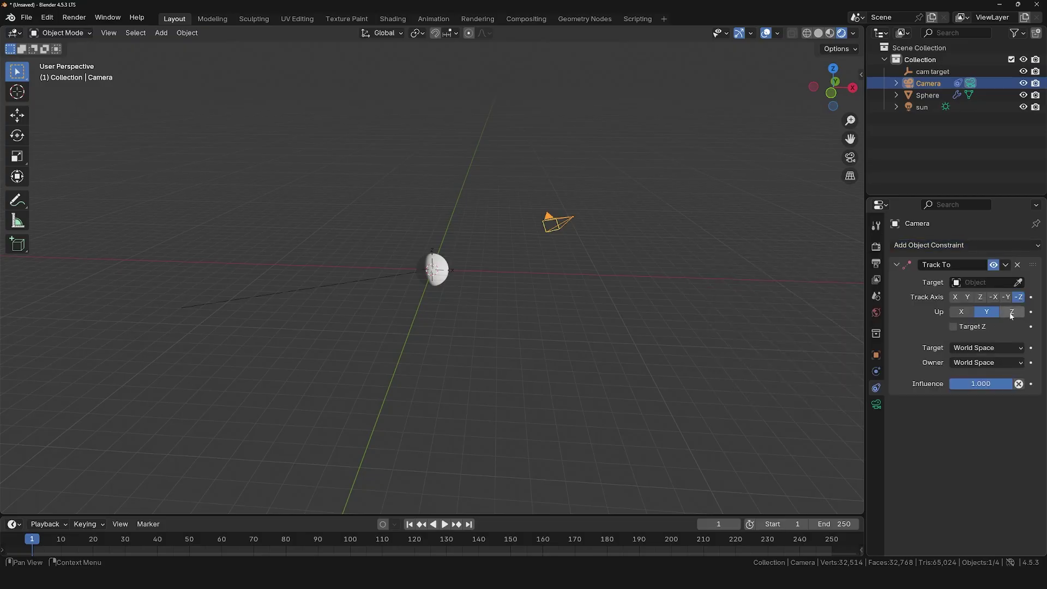
{"action": "left_click", "coordinate": [1017, 282]}
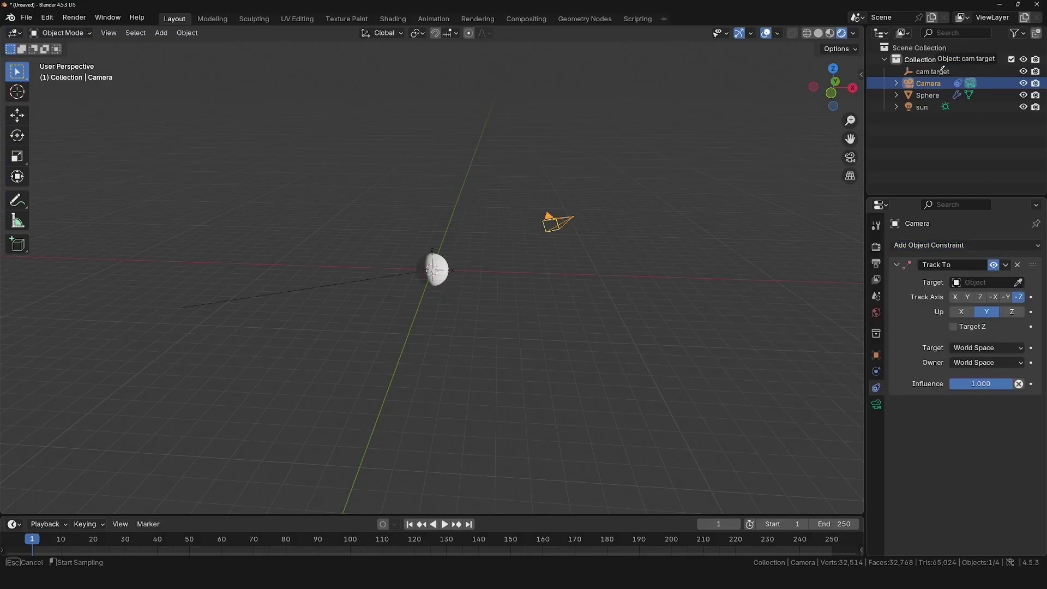
{"action": "left_click", "coordinate": [943, 70]}
Step: Reposition the camera and split the viewport into quad view with camera view
{"action": "key", "text": "g"}
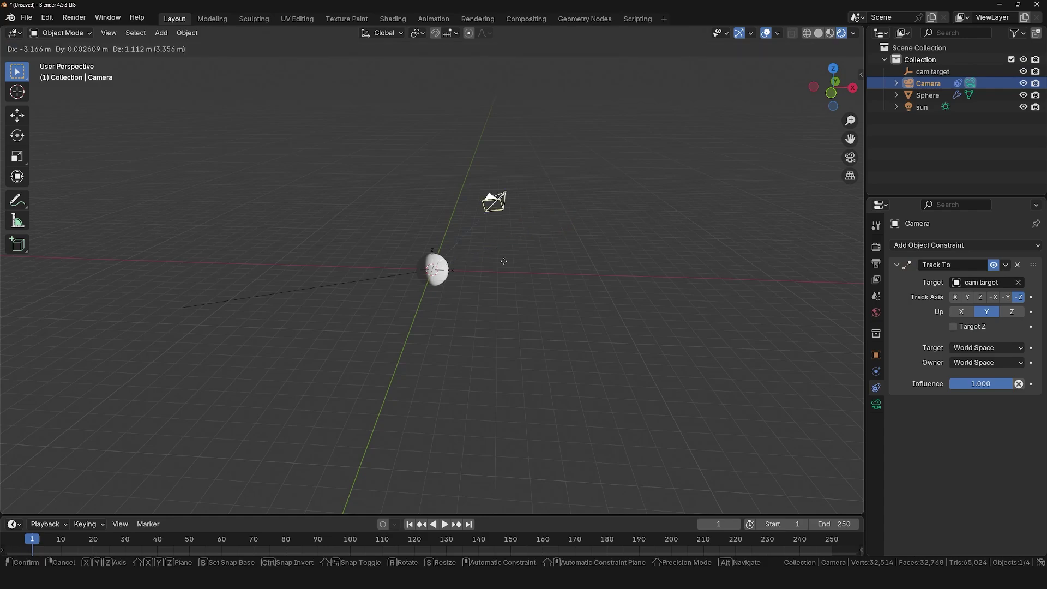
{"action": "left_click", "coordinate": [589, 217]}
{"action": "key", "text": "ctrl+alt+q"}
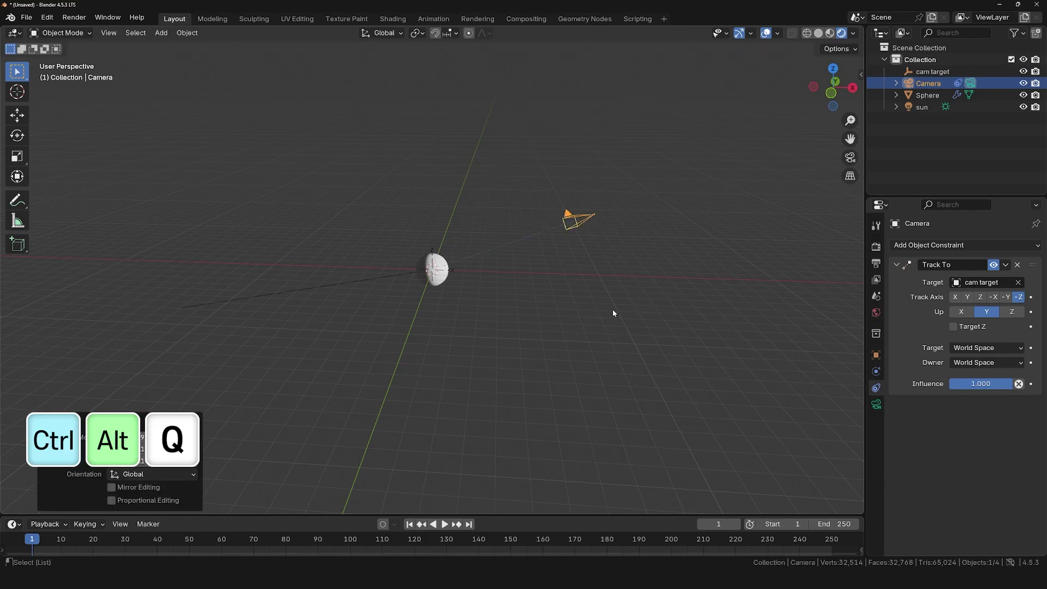
{"action": "key", "text": "KP_0"}
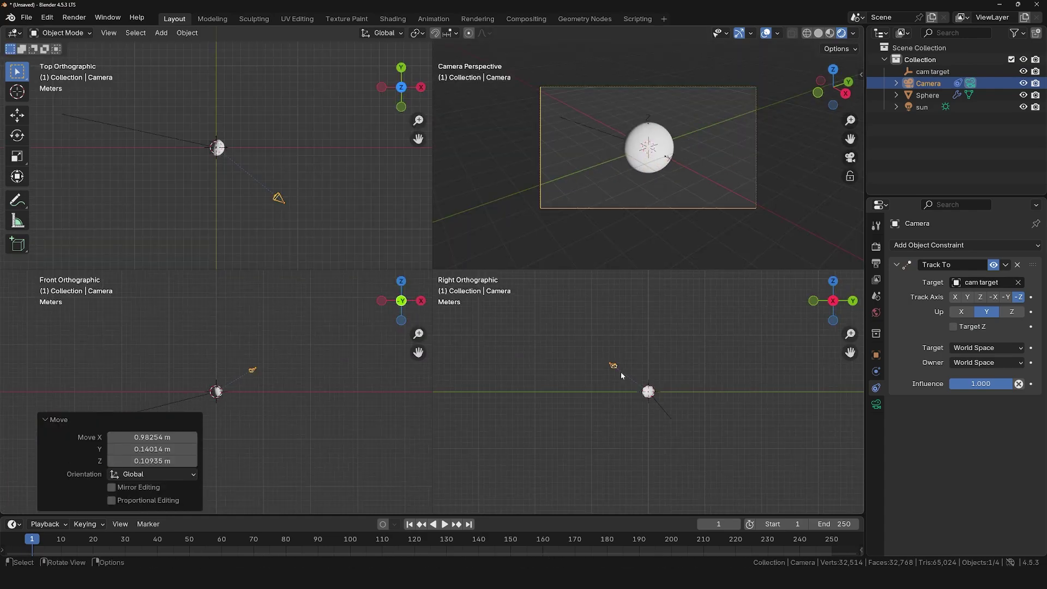
Step: Rename the sphere to Earth
{"action": "left_click", "coordinate": [556, 370]}
{"action": "double_click", "coordinate": [929, 95]}
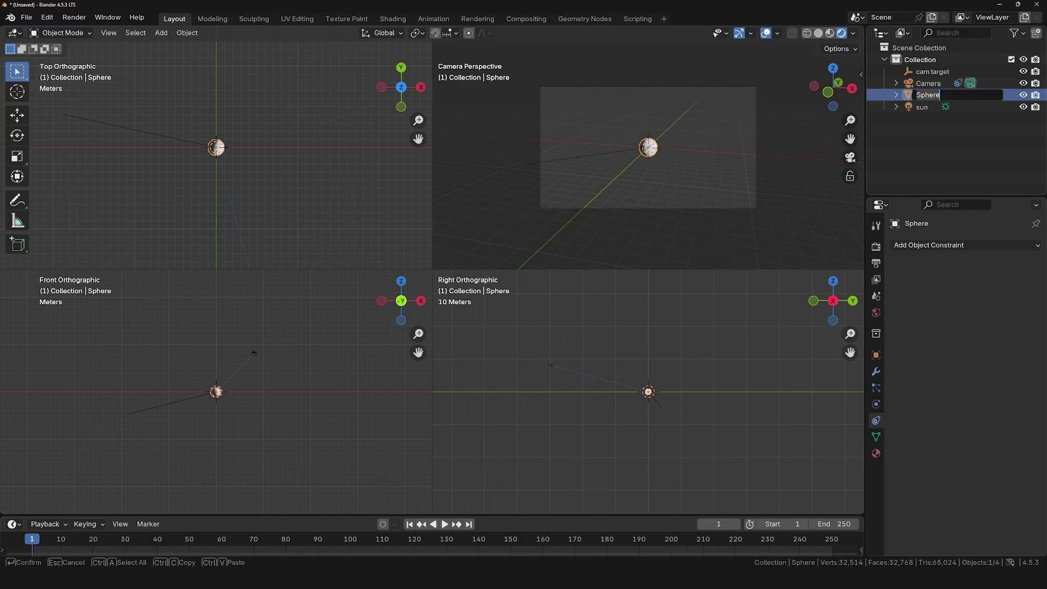
{"action": "type", "text": "Earth"}
{"action": "key", "text": "Return"}
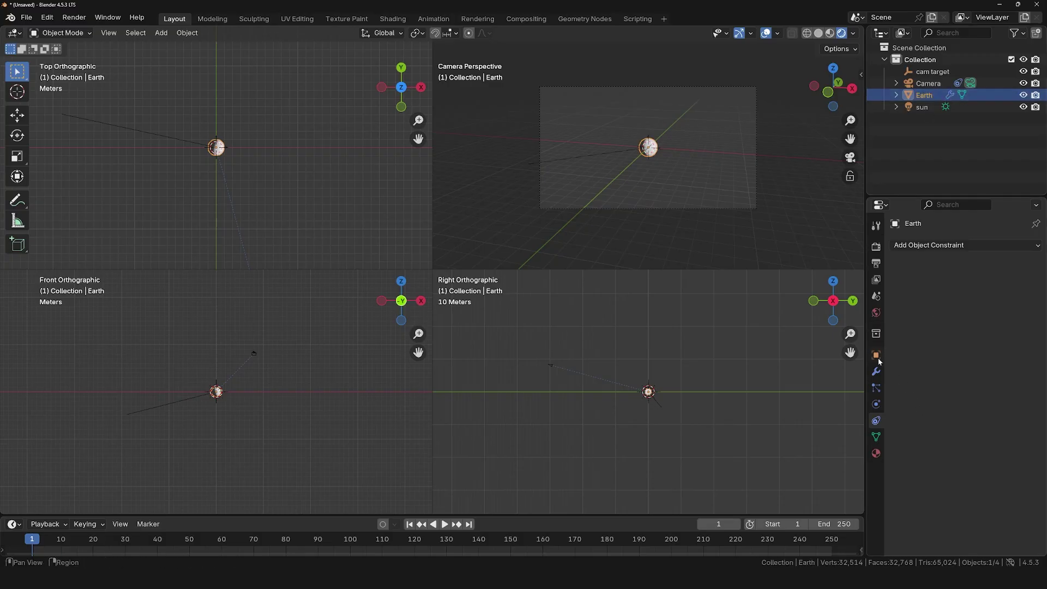
Step: Set all three dimensions of Earth to 128 m in the N sidebar
{"action": "left_click", "coordinate": [877, 356]}
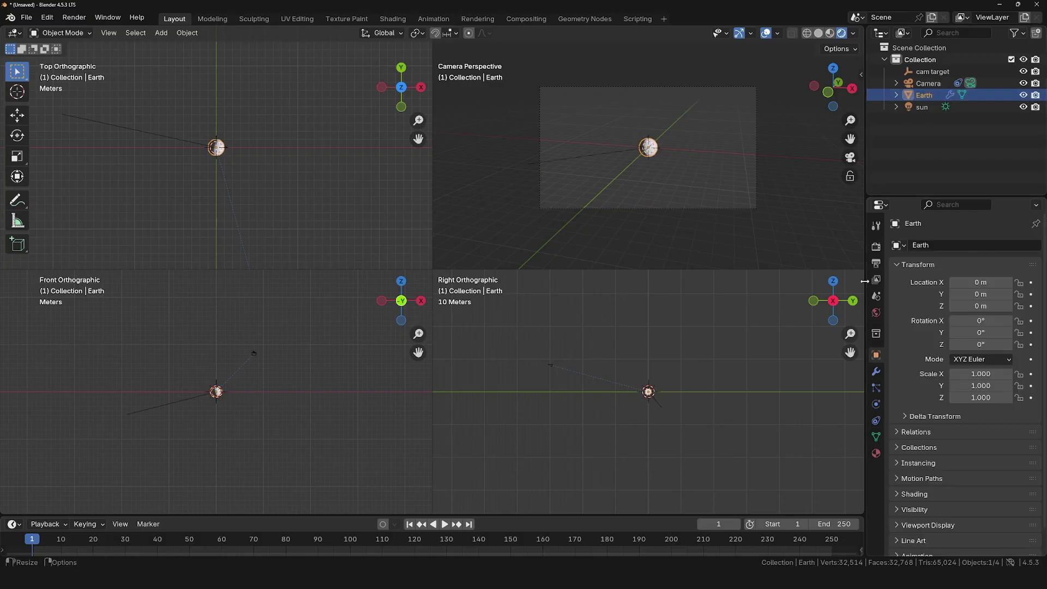
{"action": "left_click_drag", "start_coordinate": [866, 284], "coordinate": [838, 283]}
{"action": "key", "text": "n"}
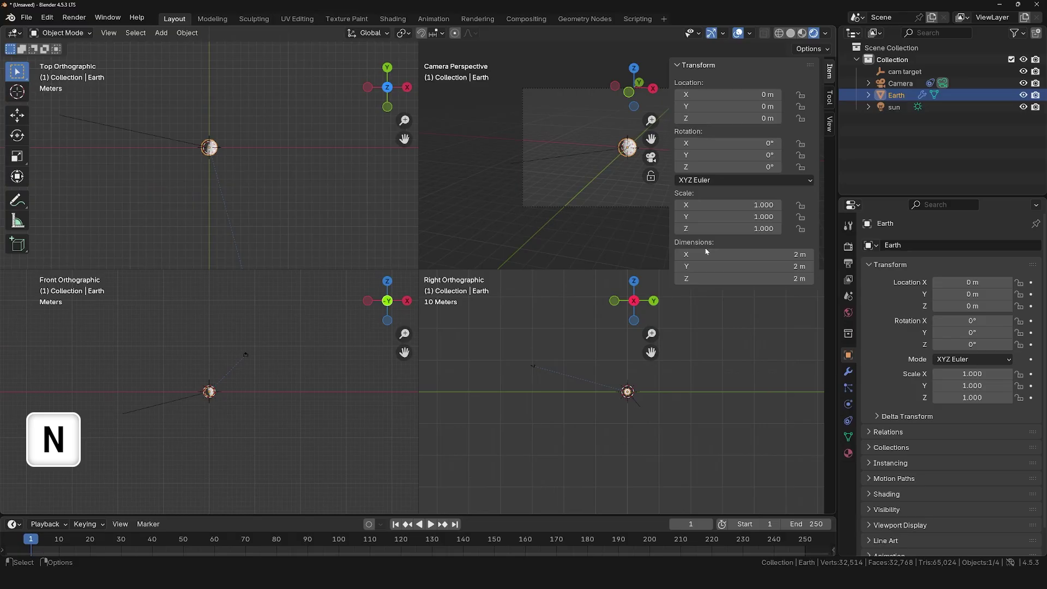
{"action": "left_click_drag", "start_coordinate": [706, 252], "coordinate": [706, 278]}
{"action": "type", "text": "127.56"}
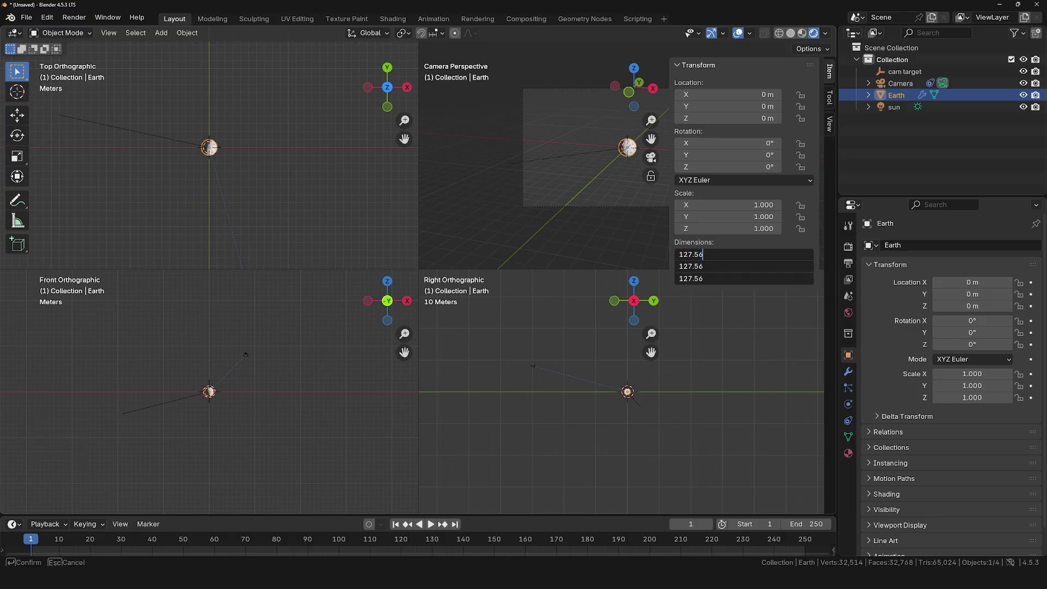
{"action": "key", "text": "Return"}
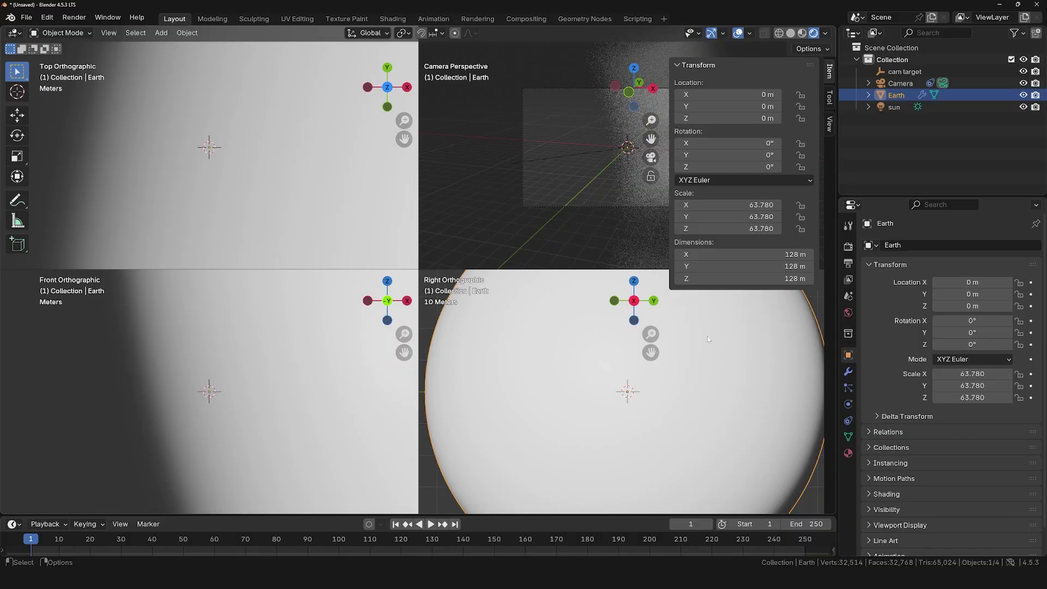
Step: Move the camera back along Y to -175.92 m with the Move gizmo
{"action": "scroll", "coordinate": [708, 336], "scroll_direction": "down", "scroll_amount": 5}
{"action": "left_click", "coordinate": [899, 83]}
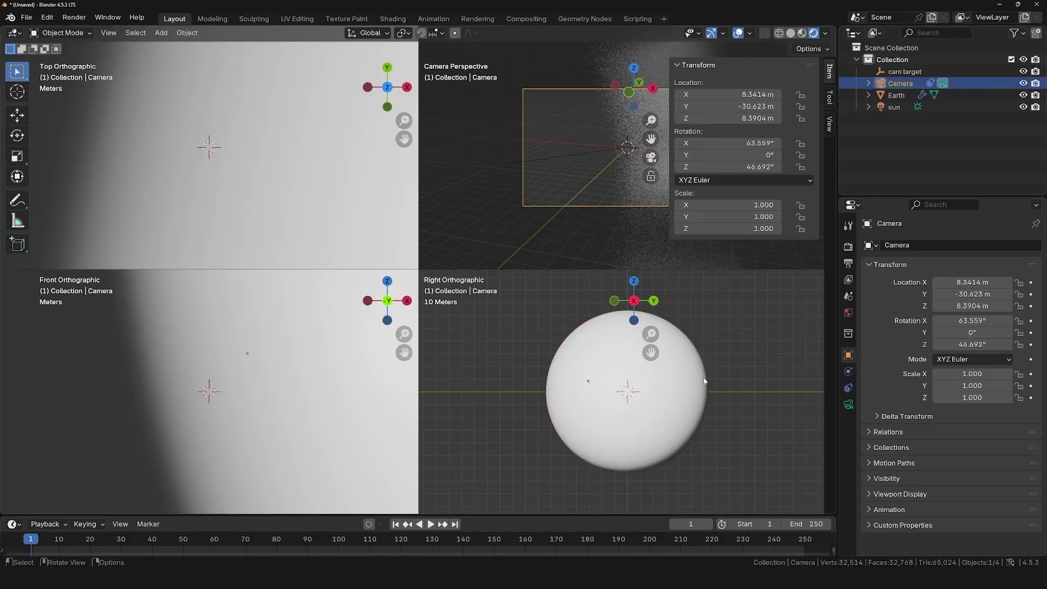
{"action": "scroll", "coordinate": [554, 405], "scroll_direction": "down", "scroll_amount": 3}
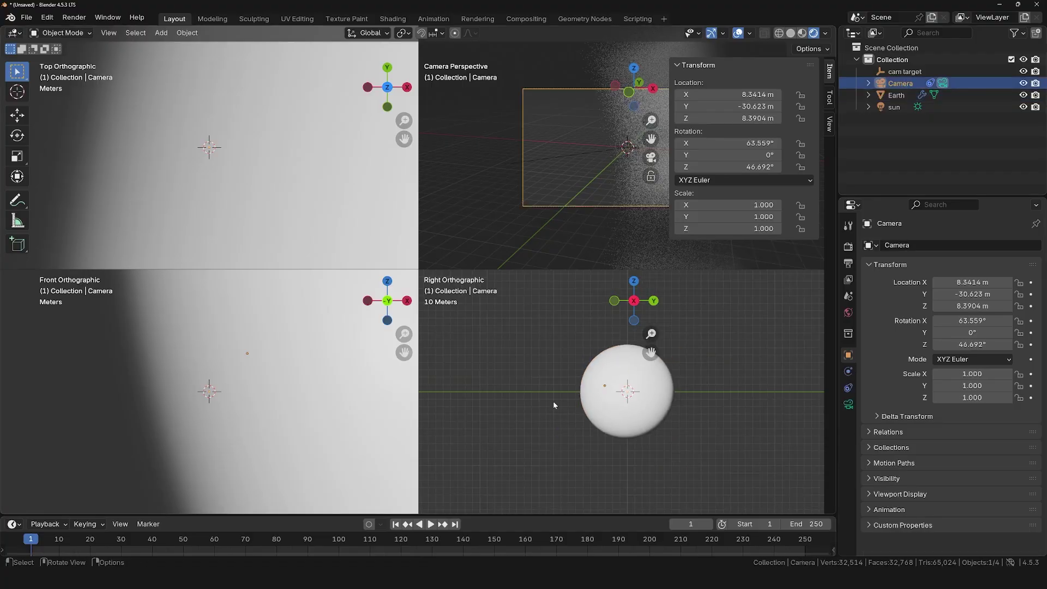
{"action": "left_click", "coordinate": [18, 115]}
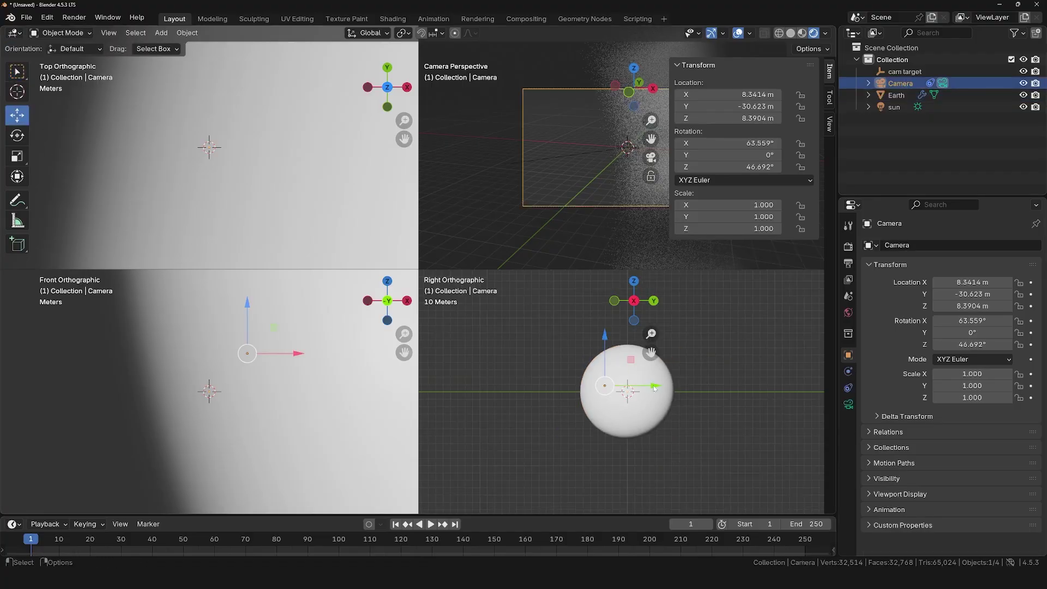
{"action": "left_click_drag", "start_coordinate": [654, 387], "coordinate": [545, 390]}
Step: Set the camera's clip end to 1000 m
{"action": "scroll", "coordinate": [505, 408], "scroll_direction": "up", "scroll_amount": 3}
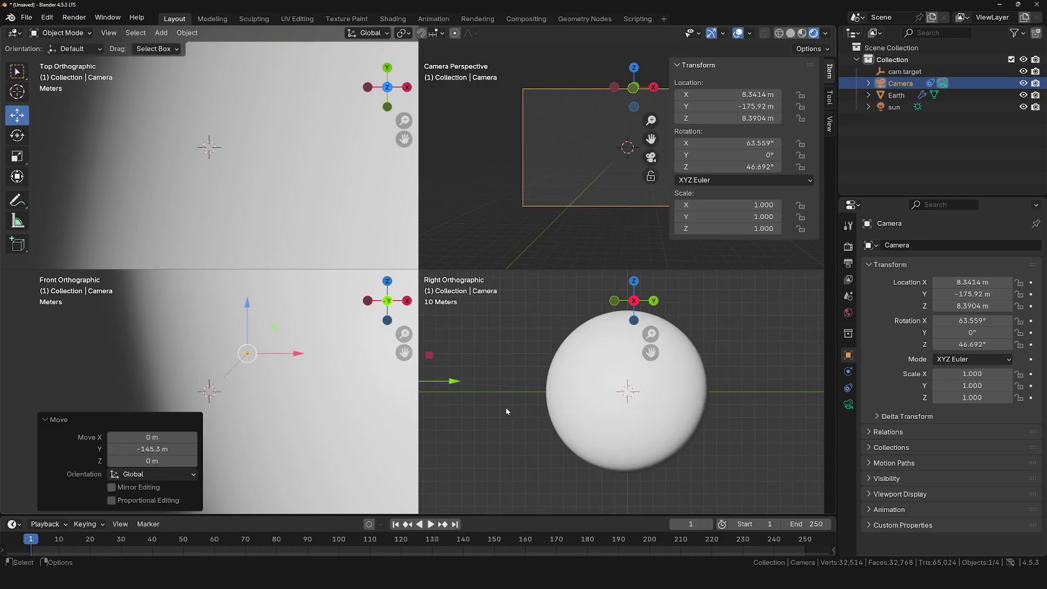
{"action": "middle_click_drag", "start_coordinate": [505, 407], "coordinate": [612, 404], "text": "shift"}
{"action": "left_click", "coordinate": [848, 404]}
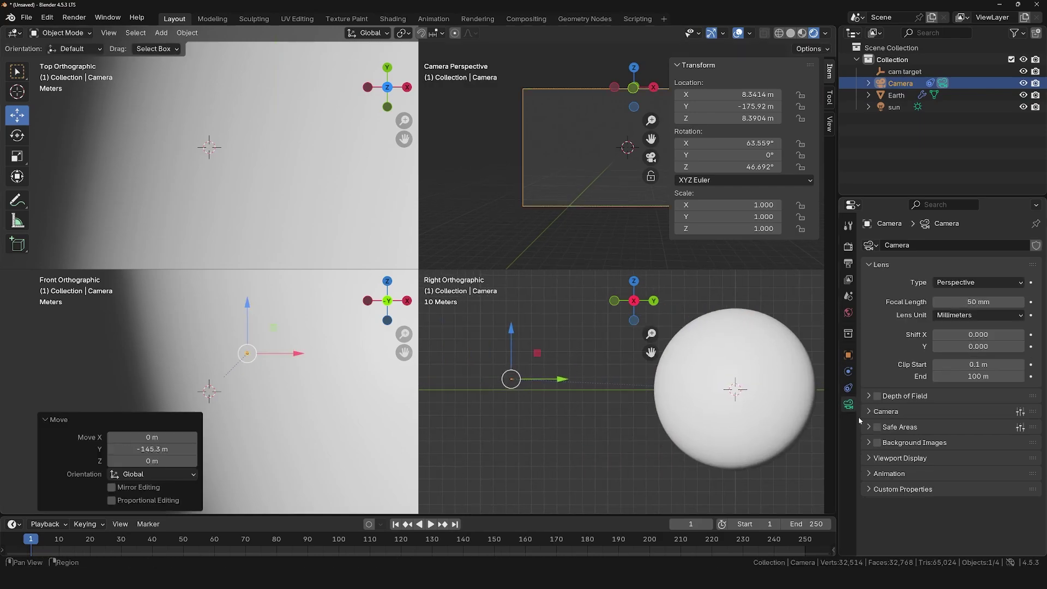
{"action": "left_click_drag", "start_coordinate": [1001, 197], "coordinate": [1001, 175]}
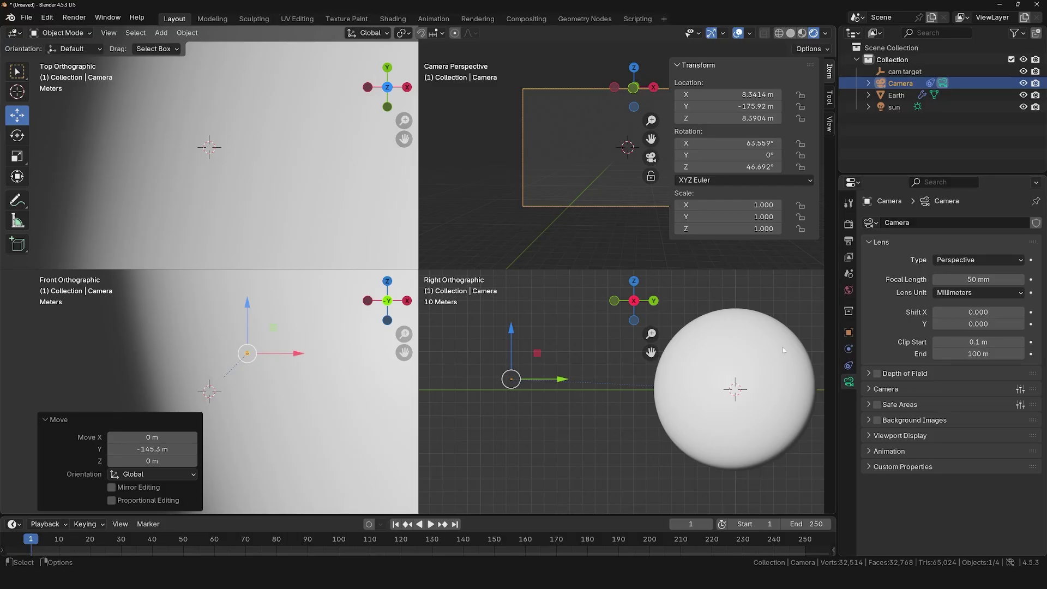
{"action": "left_click", "coordinate": [974, 356]}
{"action": "type", "text": "1"}
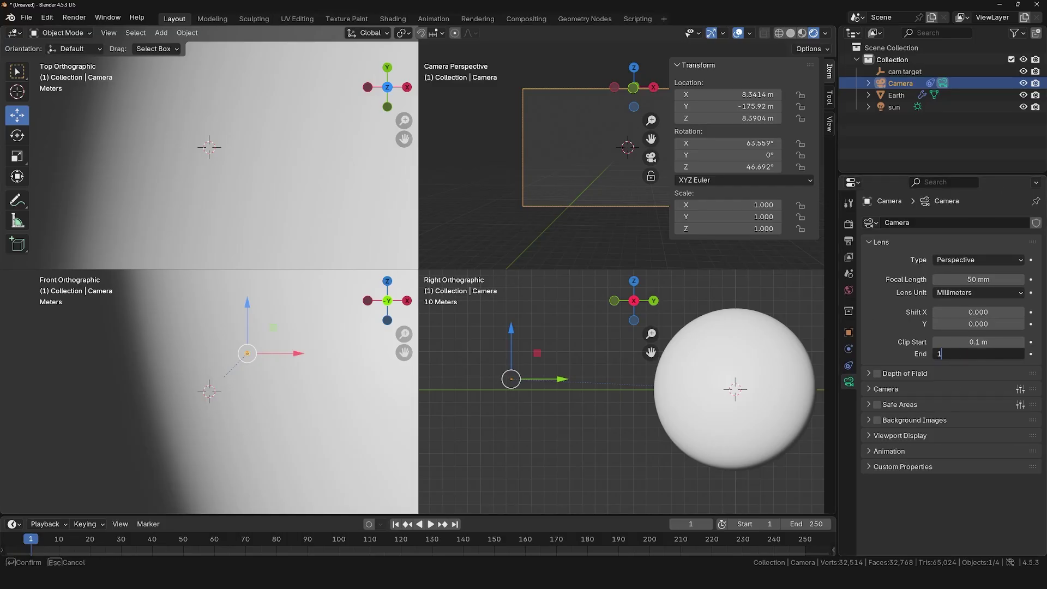
{"action": "key", "text": "Return"}
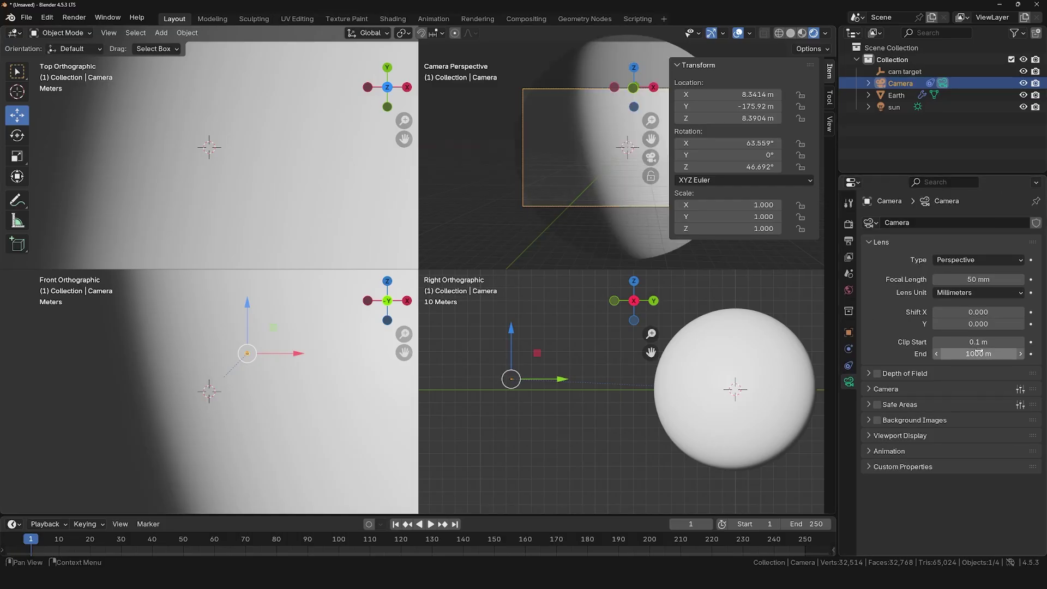
Step: Pull the camera further back along Y and set its display size to 30 m
{"action": "scroll", "coordinate": [536, 380], "scroll_direction": "down", "scroll_amount": 3}
{"action": "left_click_drag", "start_coordinate": [603, 384], "coordinate": [508, 384]}
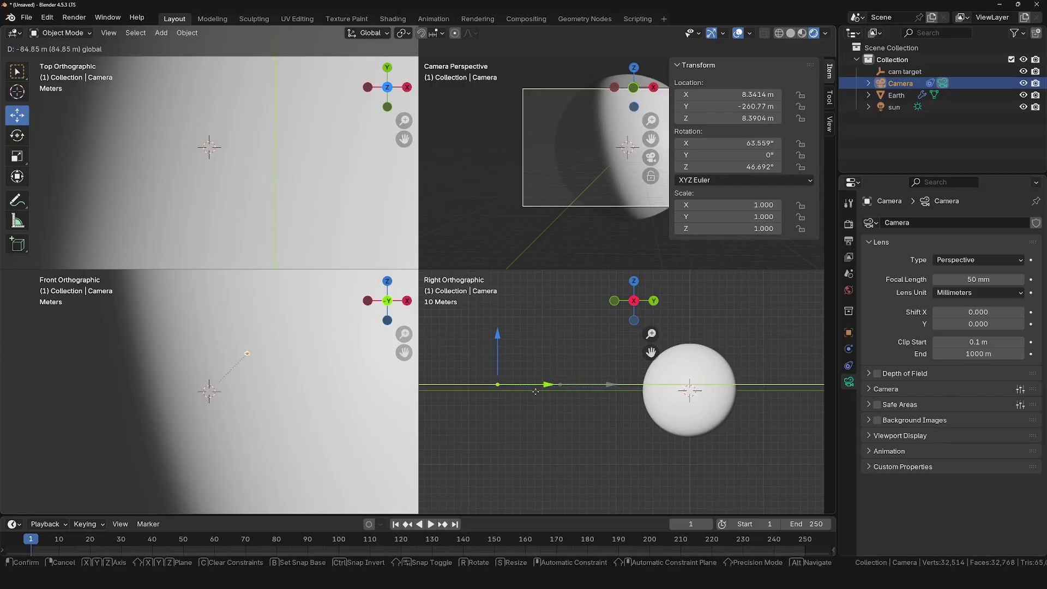
{"action": "scroll", "coordinate": [509, 384], "scroll_direction": "down", "scroll_amount": 3}
{"action": "left_click", "coordinate": [869, 435]}
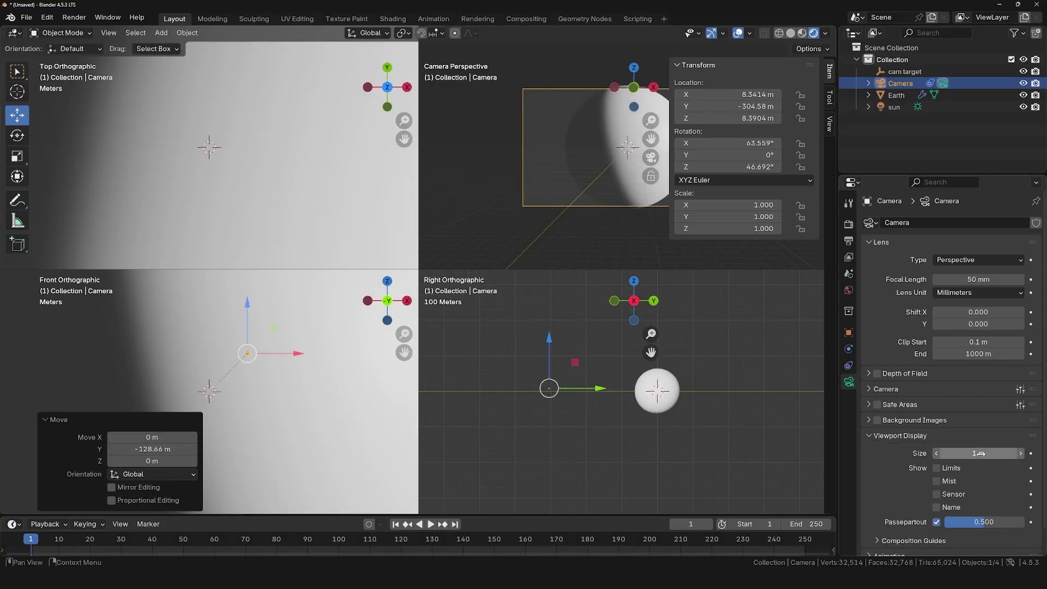
{"action": "left_click", "coordinate": [978, 453]}
{"action": "type", "text": "30"}
{"action": "key", "text": "Return"}
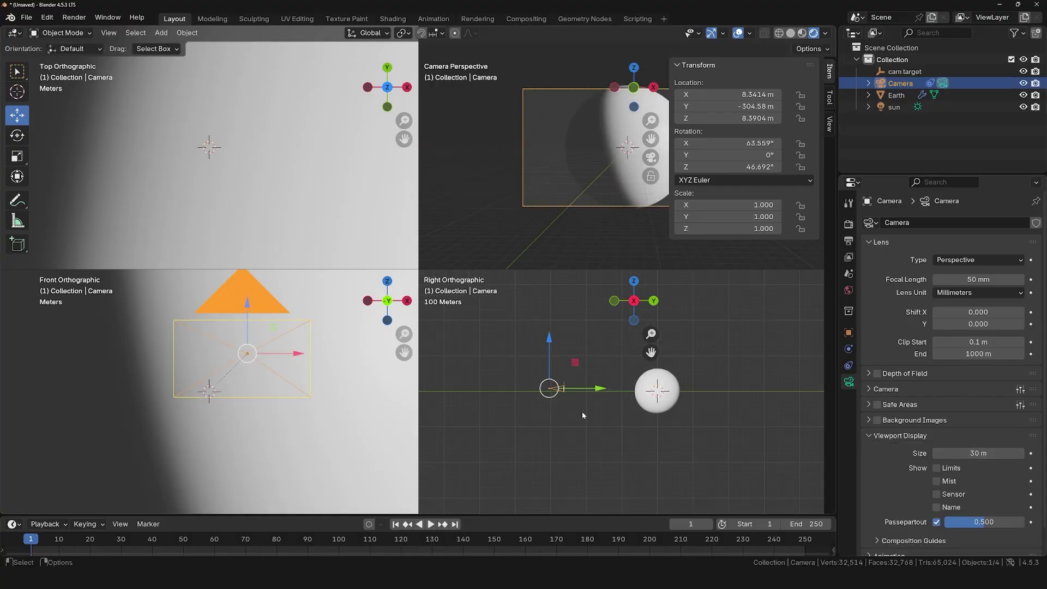
{"action": "key", "text": "g"}
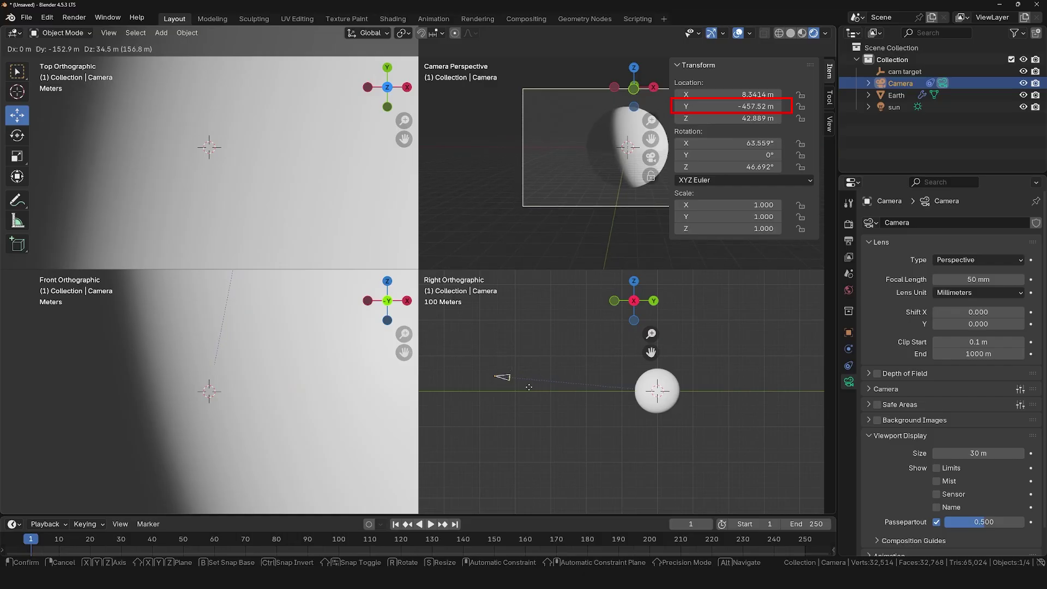
{"action": "left_click", "coordinate": [528, 397]}
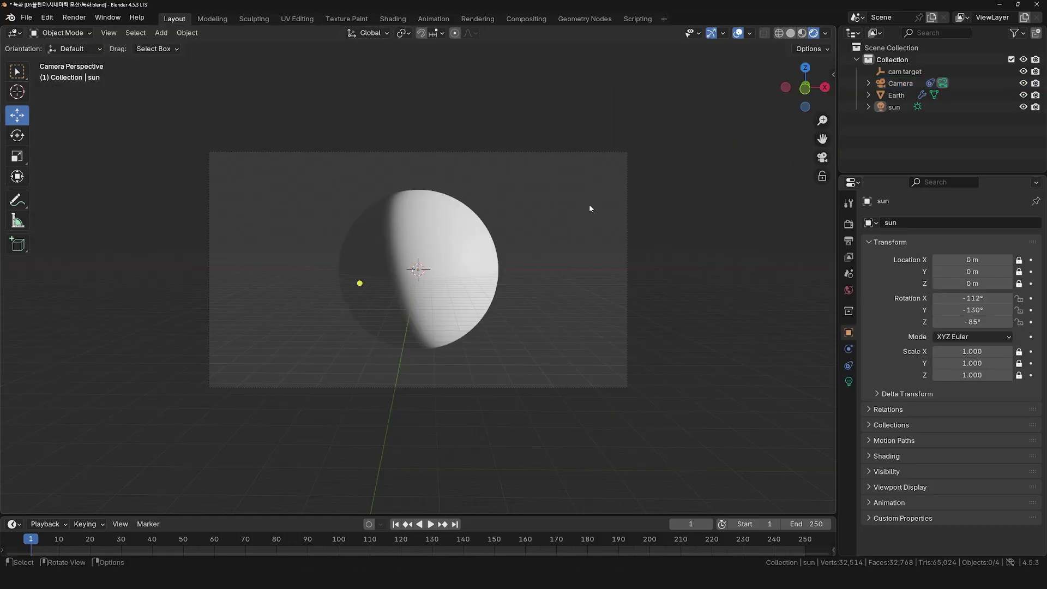
Step: In the Shading workspace, set the render engine to Cycles on GPU Compute
{"action": "left_click", "coordinate": [394, 20]}
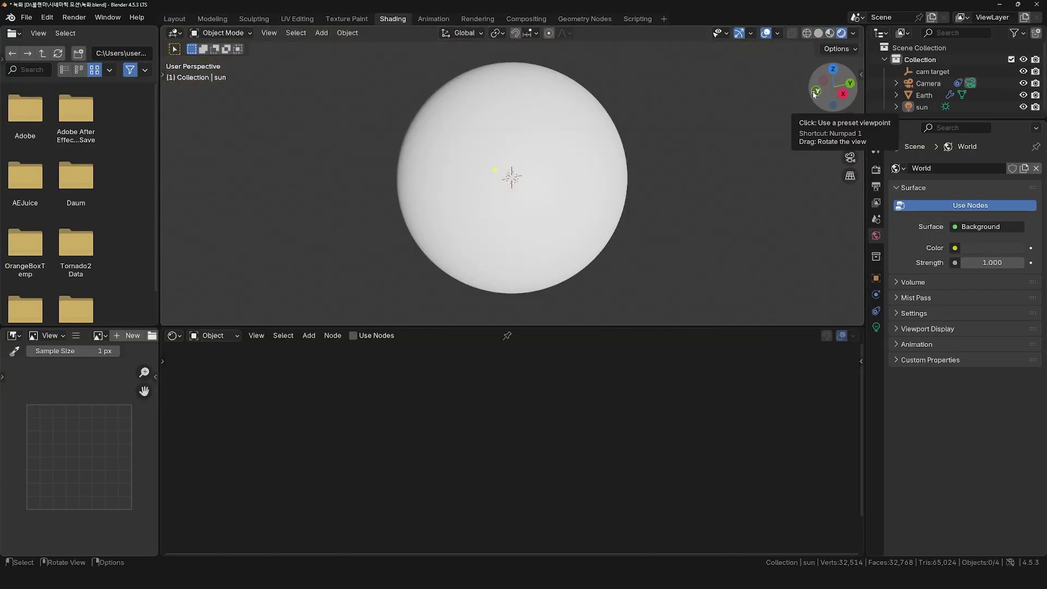
{"action": "left_click", "coordinate": [850, 157]}
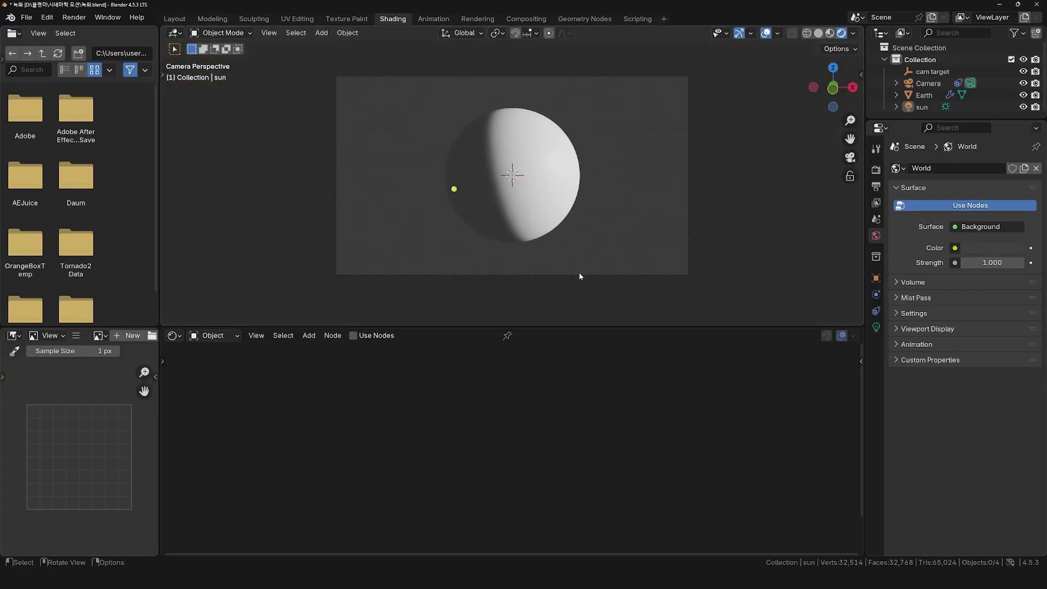
{"action": "left_click", "coordinate": [875, 170]}
{"action": "left_click", "coordinate": [997, 168]}
{"action": "left_click", "coordinate": [975, 209]}
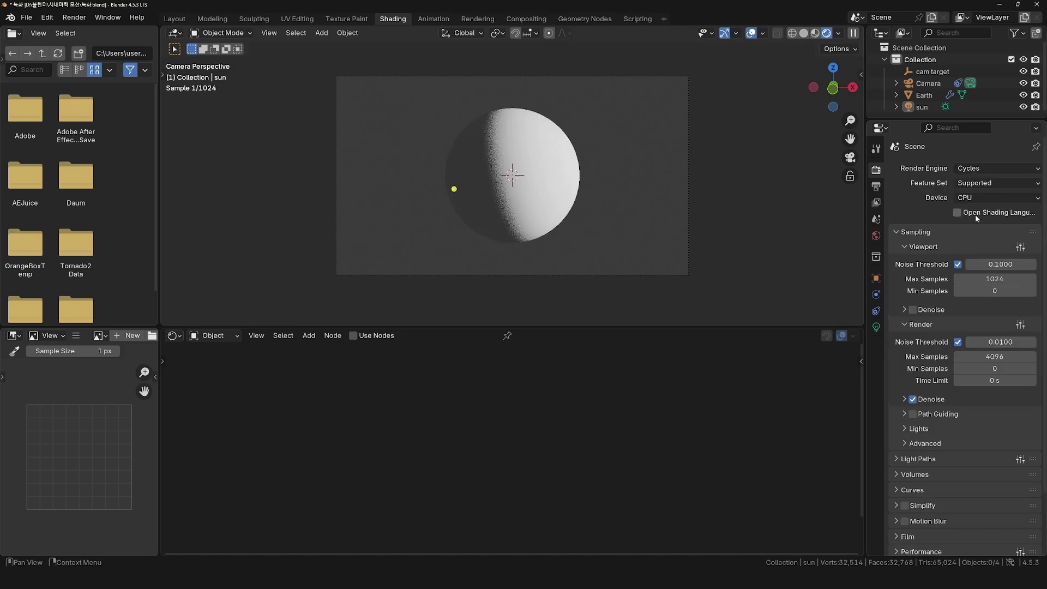
{"action": "mouse_move", "coordinate": [867, 206]}
{"action": "left_mouse_down"}
{"action": "mouse_move", "coordinate": [786, 207]}
{"action": "mouse_move", "coordinate": [806, 207]}
{"action": "left_mouse_up"}
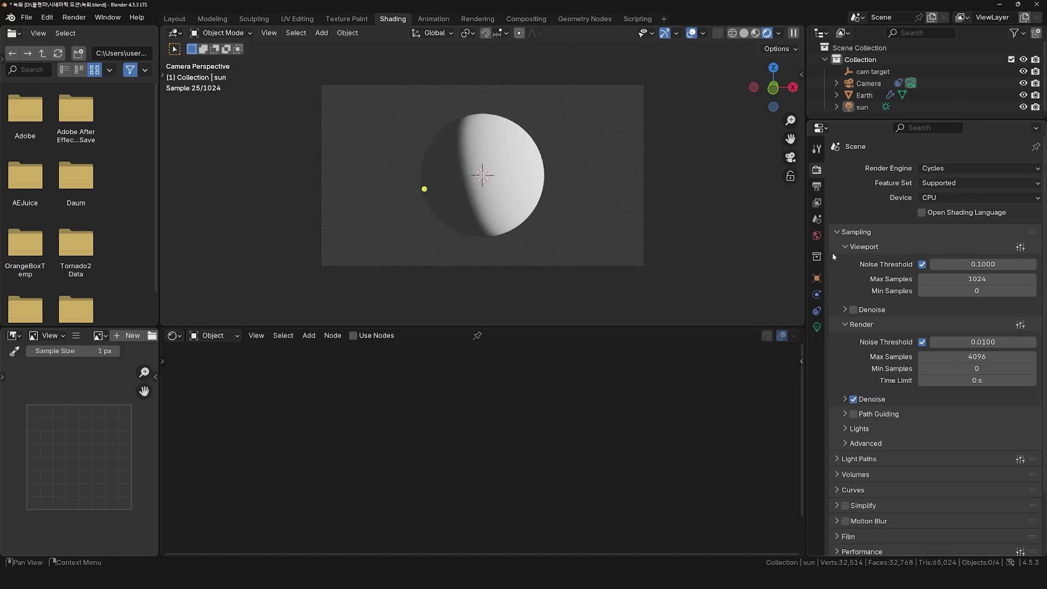
{"action": "left_click", "coordinate": [951, 197]}
{"action": "left_click", "coordinate": [951, 226]}
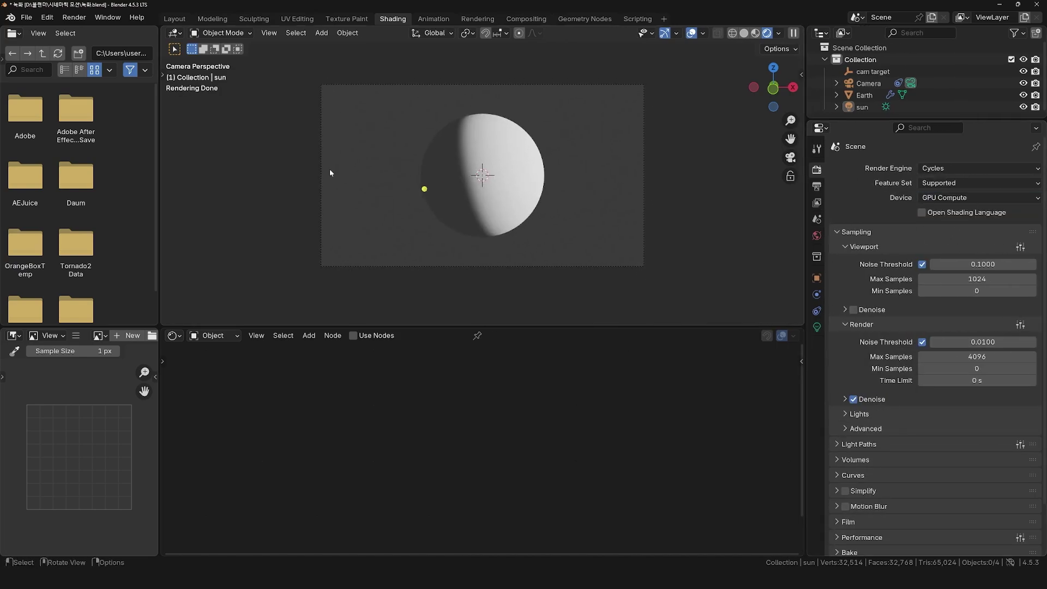
Step: Check the OptiX GPU devices in Preferences and set render max samples to 2048
{"action": "left_click", "coordinate": [47, 17]}
{"action": "left_click", "coordinate": [79, 169]}
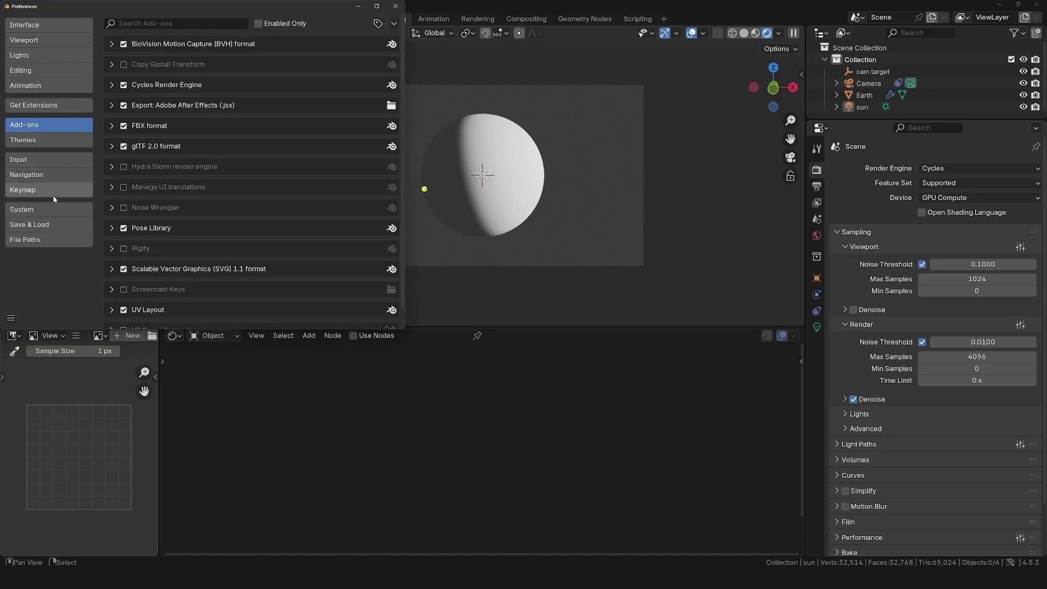
{"action": "left_click", "coordinate": [33, 210]}
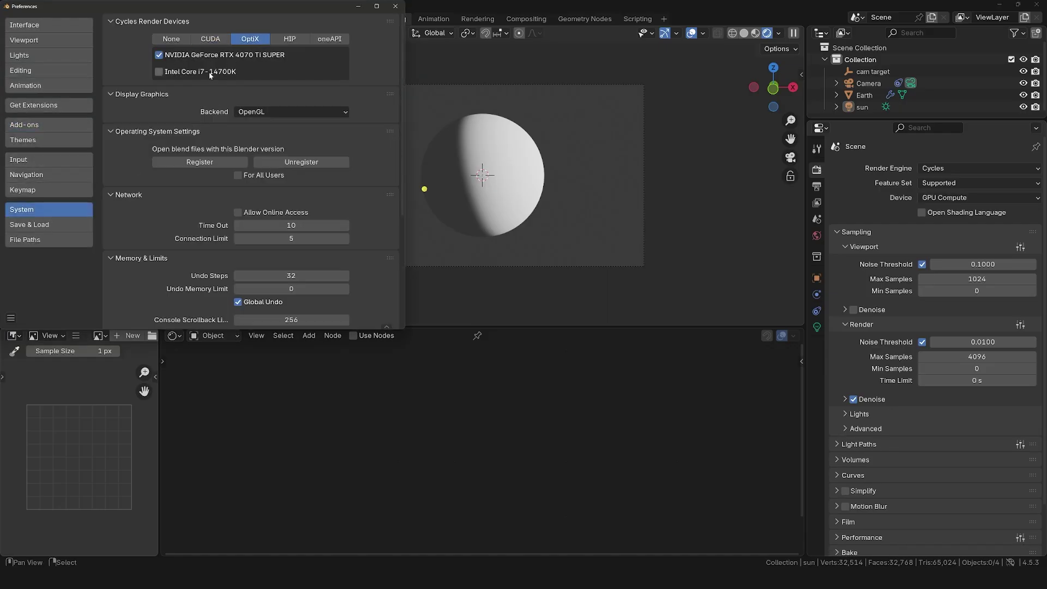
{"action": "left_click", "coordinate": [395, 6]}
{"action": "double_click", "coordinate": [977, 356]}
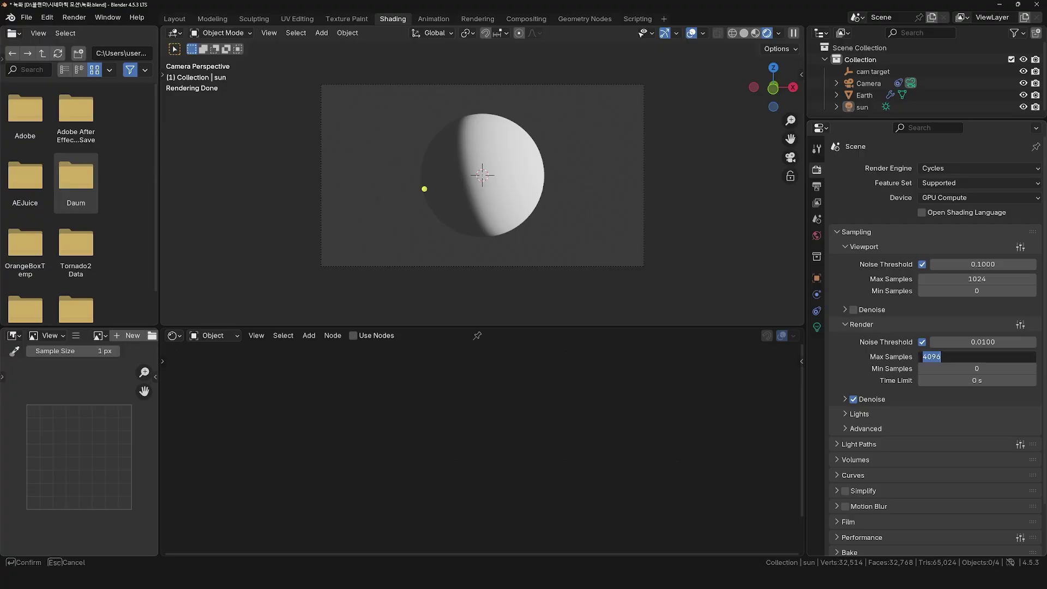
{"action": "type", "text": "2048"}
{"action": "key", "text": "Return"}
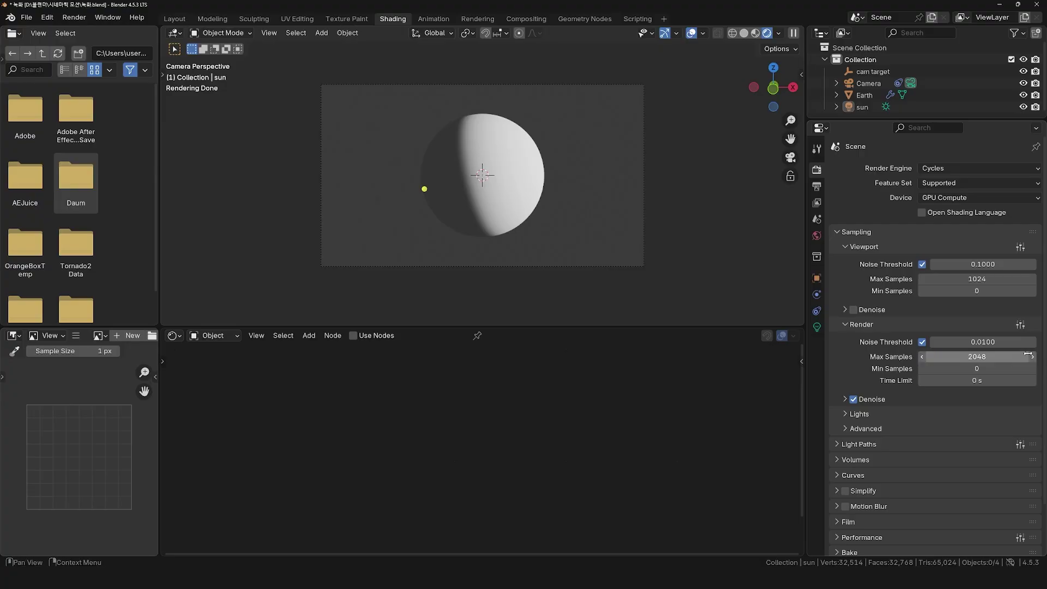
Step: Join the file browser area into the viewport
{"action": "right_click", "coordinate": [159, 266]}
{"action": "left_click", "coordinate": [139, 266]}
{"action": "right_click", "coordinate": [161, 350]}
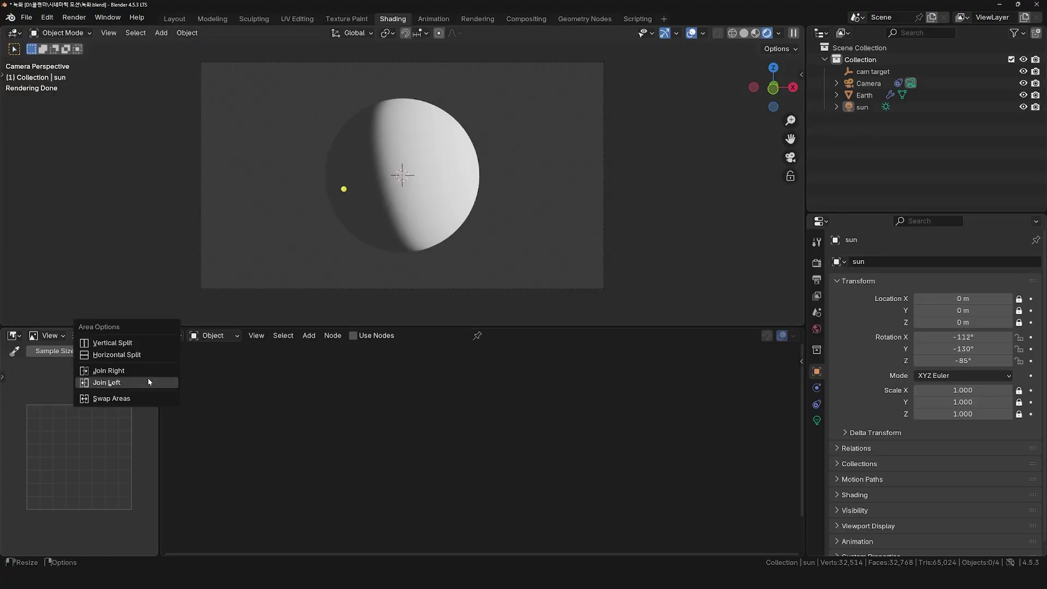
Step: Create a new material on the Earth sphere and bring its nodes into view
{"action": "left_click", "coordinate": [148, 378]}
{"action": "left_click", "coordinate": [401, 212]}
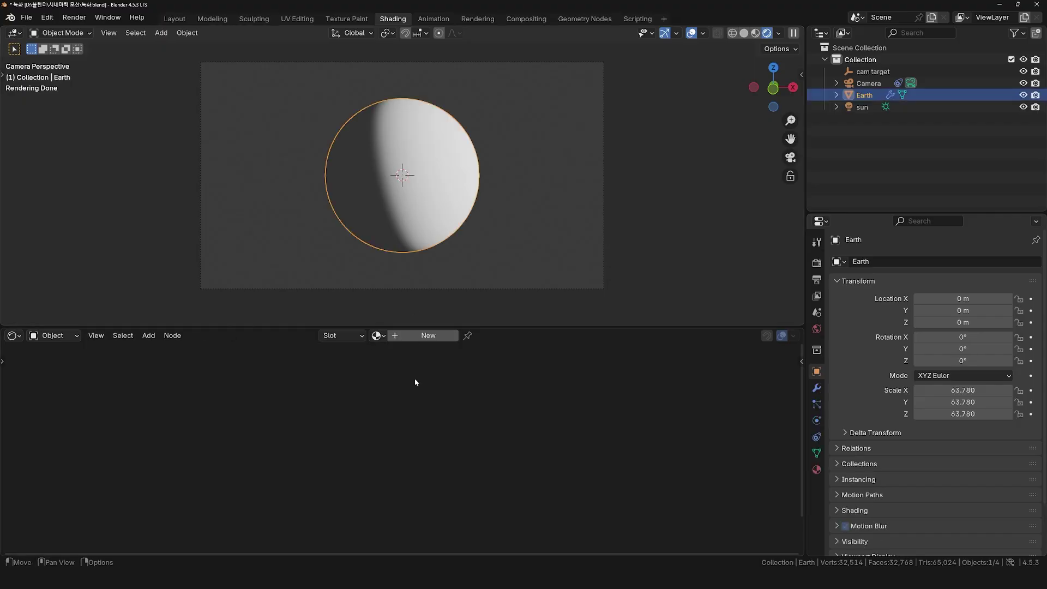
{"action": "left_click", "coordinate": [431, 335]}
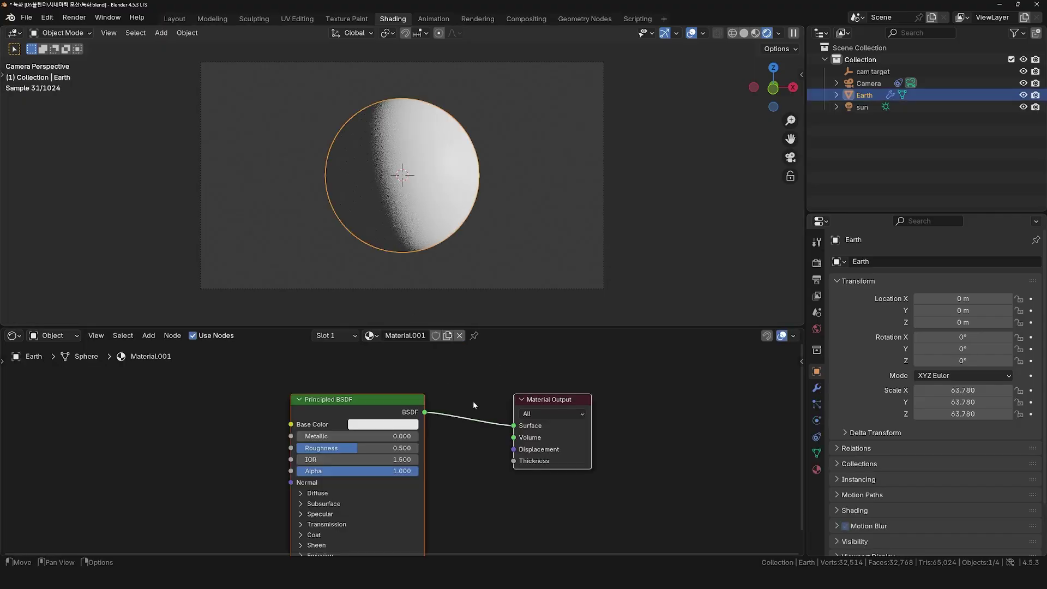
{"action": "left_click_drag", "start_coordinate": [642, 325], "coordinate": [642, 233]}
{"action": "middle_click_drag", "start_coordinate": [626, 278], "coordinate": [697, 243]}
Step: Add an Image Texture node and a Texture Coordinate node left of the shader
{"action": "key", "text": "shift+a"}
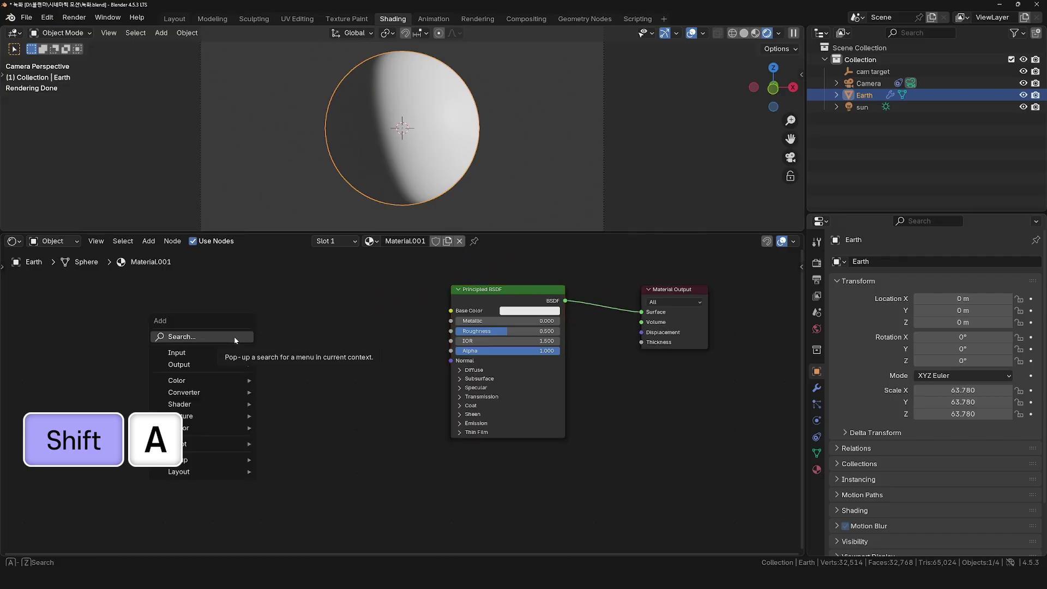
{"action": "left_click", "coordinate": [233, 336]}
{"action": "left_click", "coordinate": [269, 421]}
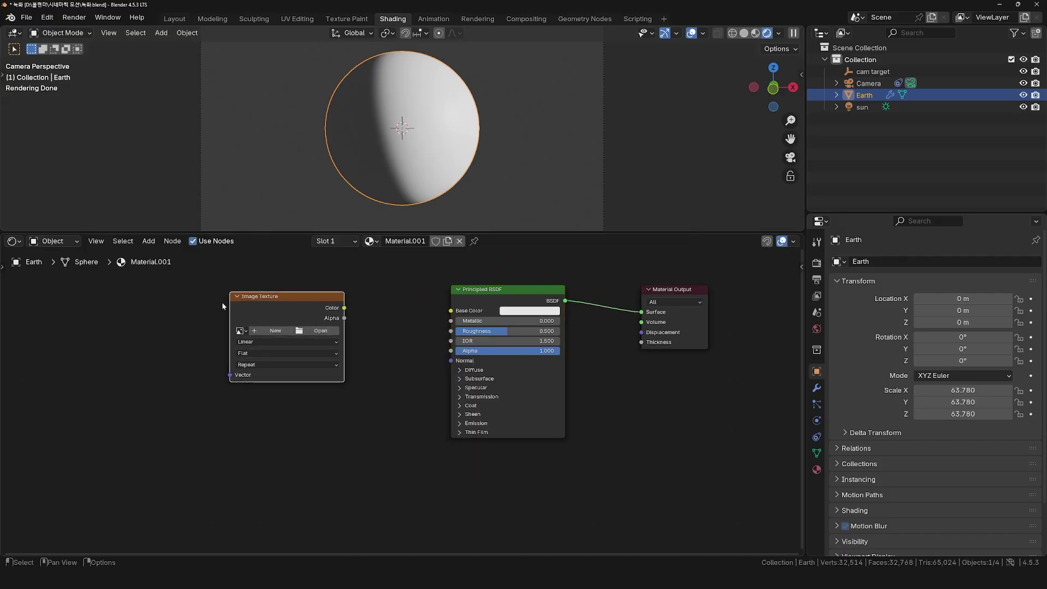
{"action": "left_click", "coordinate": [222, 302]}
{"action": "key", "text": "shift+a"}
{"action": "left_click", "coordinate": [71, 337]}
{"action": "left_click", "coordinate": [145, 422]}
{"action": "left_click", "coordinate": [101, 302]}
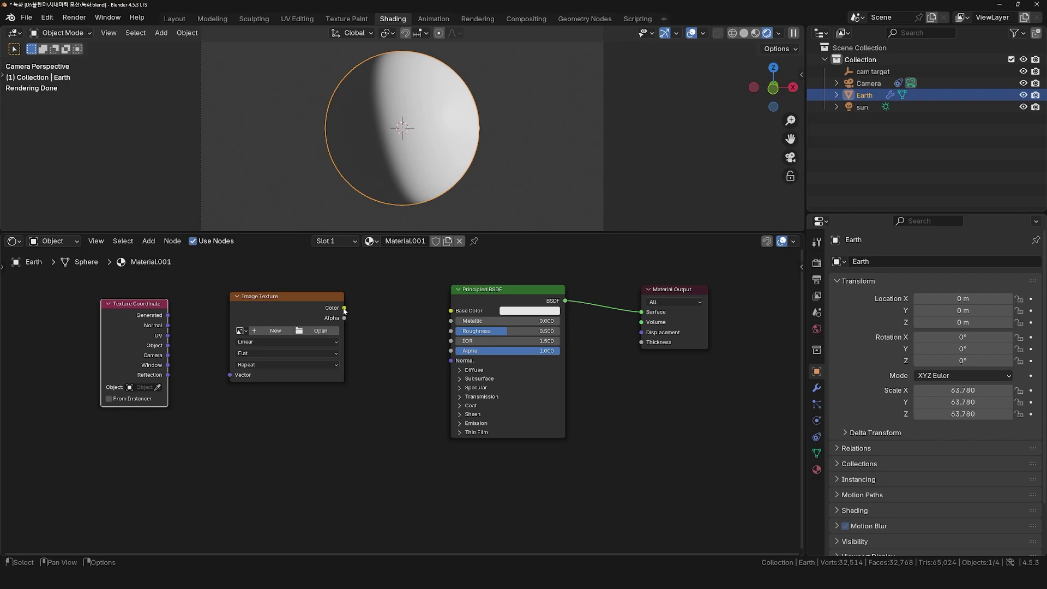
Step: Link the image colour to Base Color and load earth_color_10K.tif
{"action": "left_click_drag", "start_coordinate": [345, 309], "coordinate": [450, 311]}
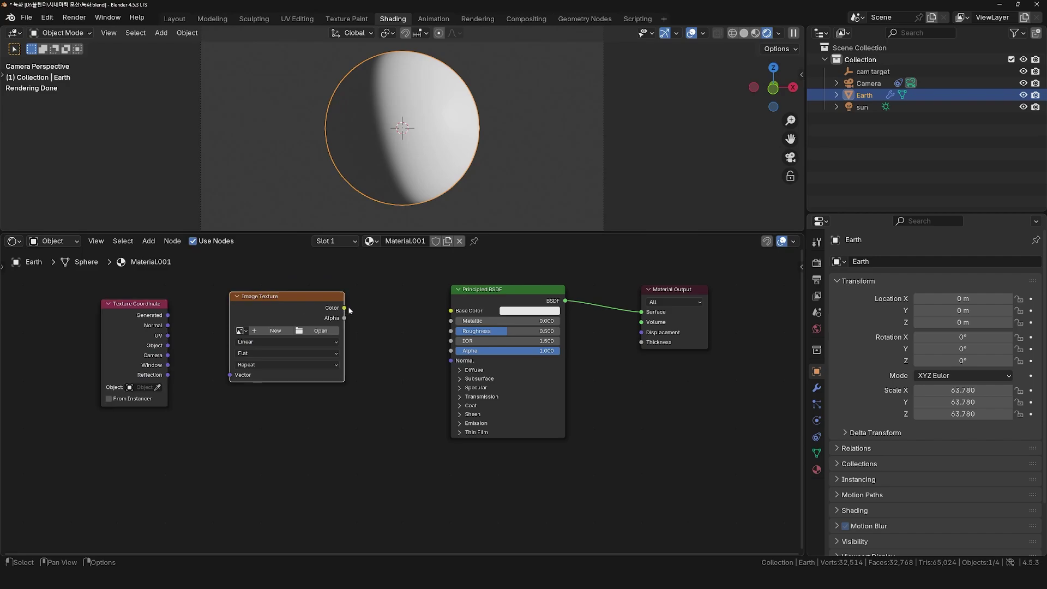
{"action": "left_click", "coordinate": [335, 334]}
{"action": "left_click", "coordinate": [458, 284]}
{"action": "left_click", "coordinate": [662, 429]}
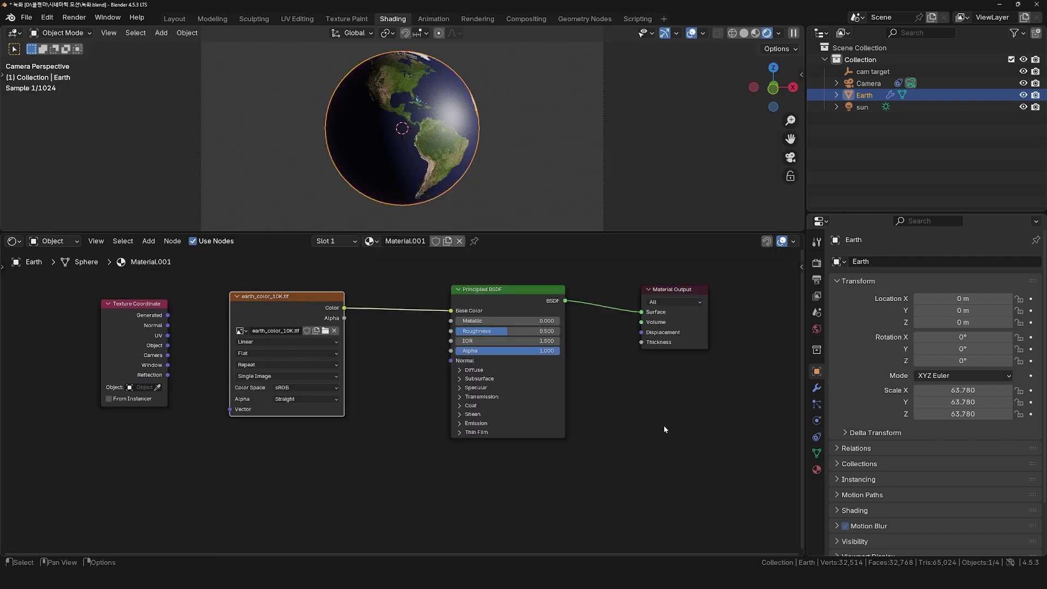
{"action": "mouse_move", "coordinate": [347, 164]}
{"action": "middle_mouse_down"}
{"action": "mouse_move", "coordinate": [452, 155]}
{"action": "mouse_move", "coordinate": [435, 156]}
{"action": "middle_mouse_up"}
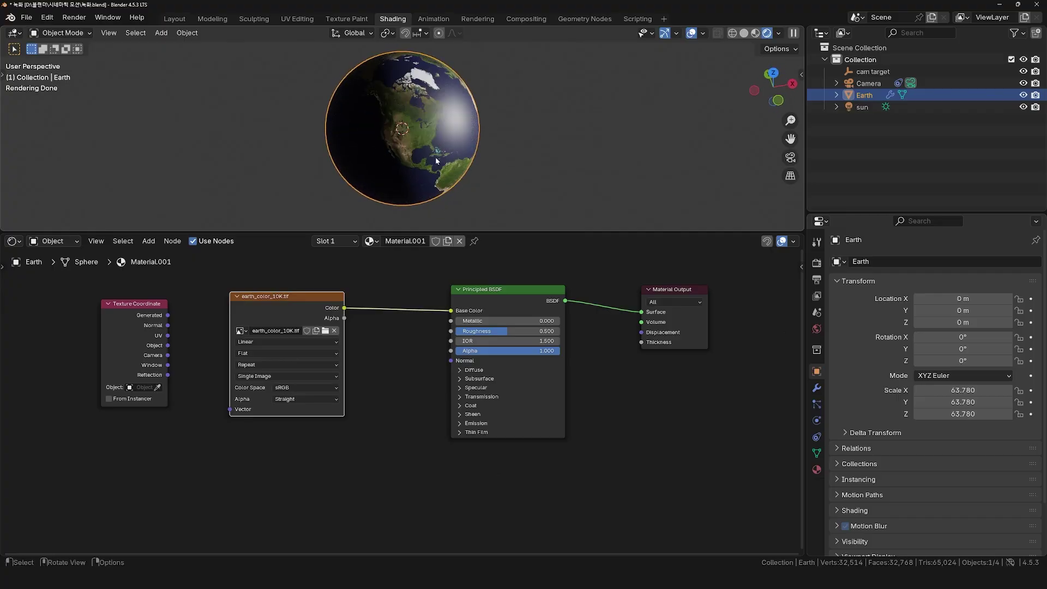
Step: Feed Generated coordinates into the texture's Vector with Sphere projection
{"action": "left_click_drag", "start_coordinate": [169, 316], "coordinate": [230, 409]}
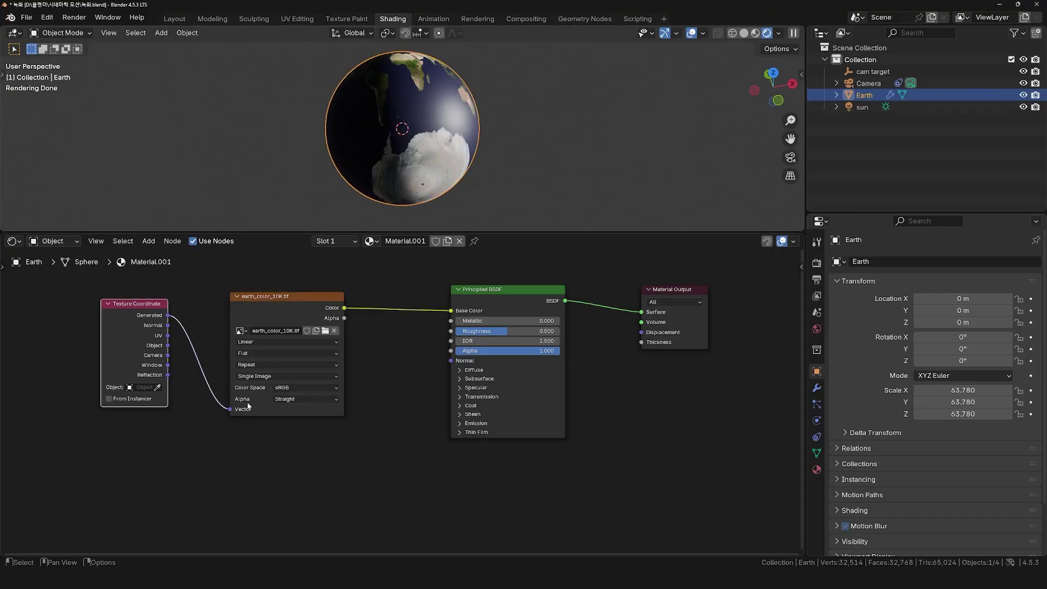
{"action": "left_click", "coordinate": [268, 353]}
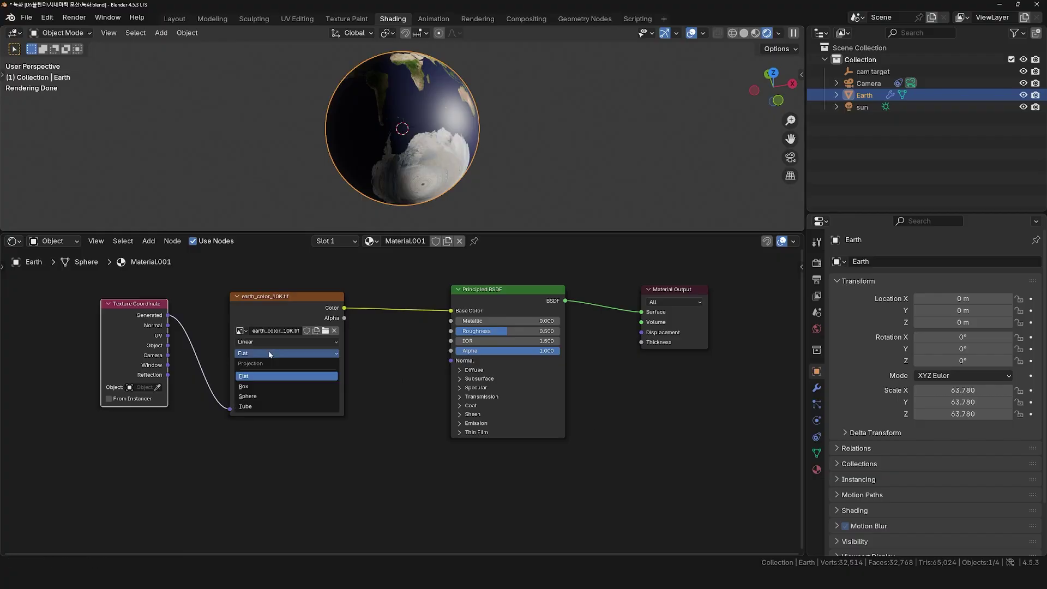
{"action": "left_click", "coordinate": [262, 396]}
{"action": "middle_click_drag", "start_coordinate": [436, 147], "coordinate": [377, 159]}
Step: Duplicate the image node below, connect Generated to its Vector, and browse for another image
{"action": "left_click", "coordinate": [322, 335]}
{"action": "key", "text": "shift+d"}
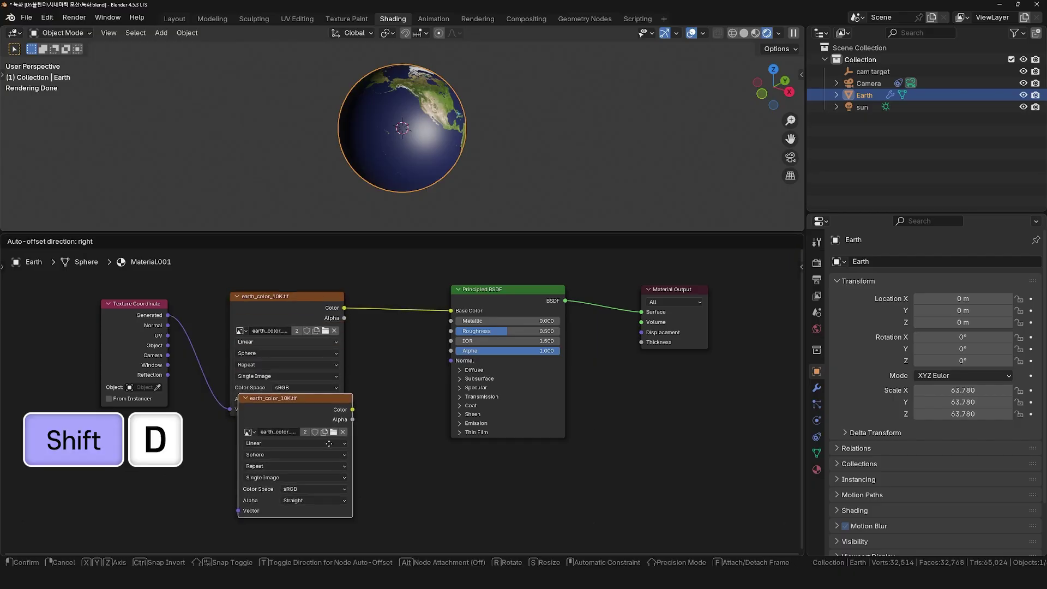
{"action": "left_click", "coordinate": [322, 473]}
{"action": "left_click_drag", "start_coordinate": [167, 320], "coordinate": [178, 375]}
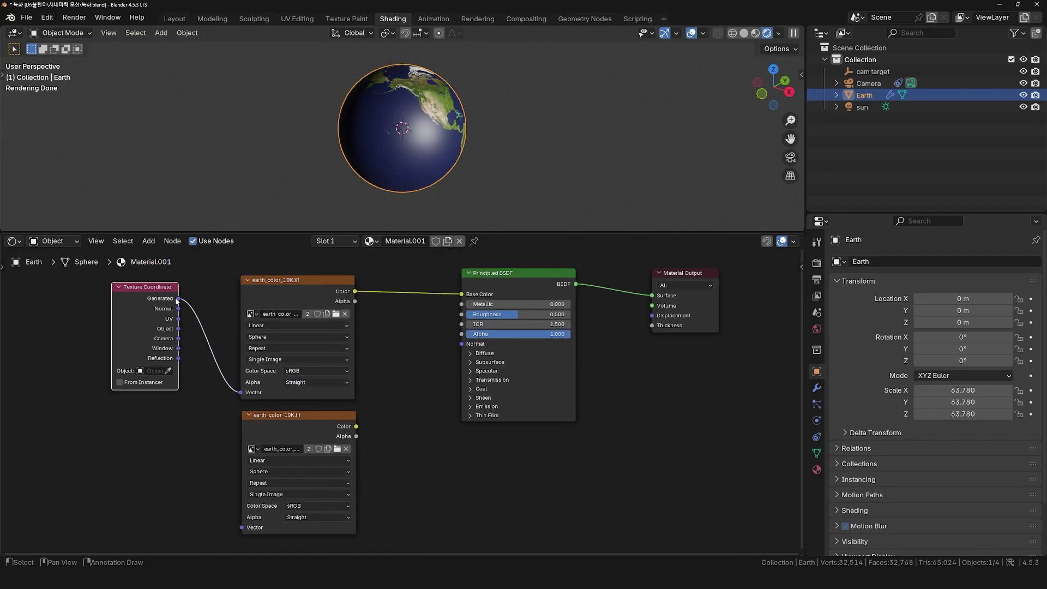
{"action": "left_click_drag", "start_coordinate": [178, 295], "coordinate": [241, 524]}
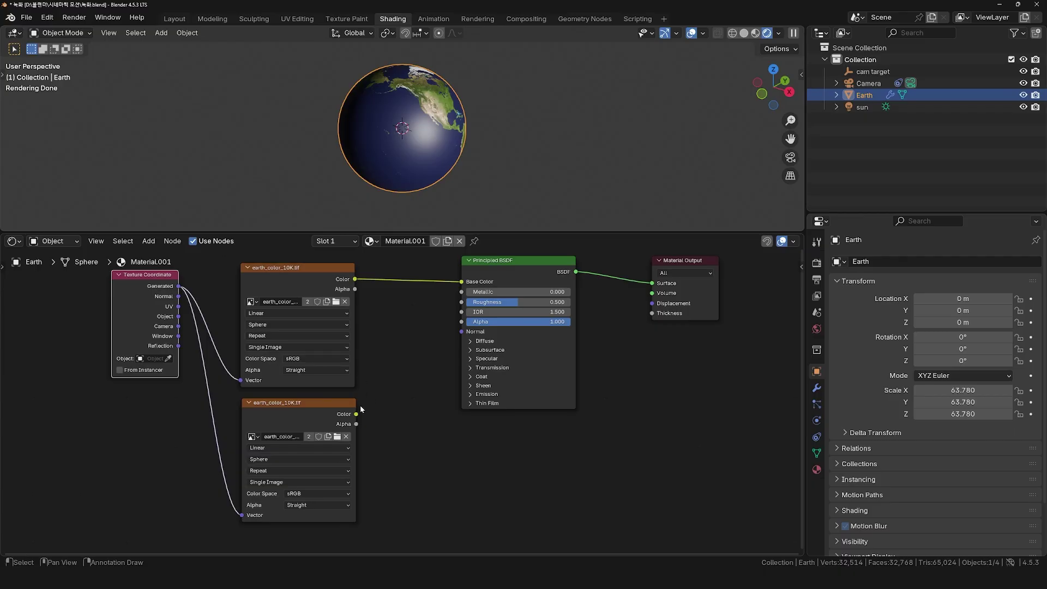
{"action": "left_click", "coordinate": [338, 437]}
Step: Load earth_nightlights_10K.tif into the lower Image Texture node and preview it on Base Color while rotating Earth
{"action": "left_click", "coordinate": [646, 430]}
{"action": "left_click_drag", "start_coordinate": [357, 414], "coordinate": [461, 281]}
{"action": "left_click", "coordinate": [790, 157]}
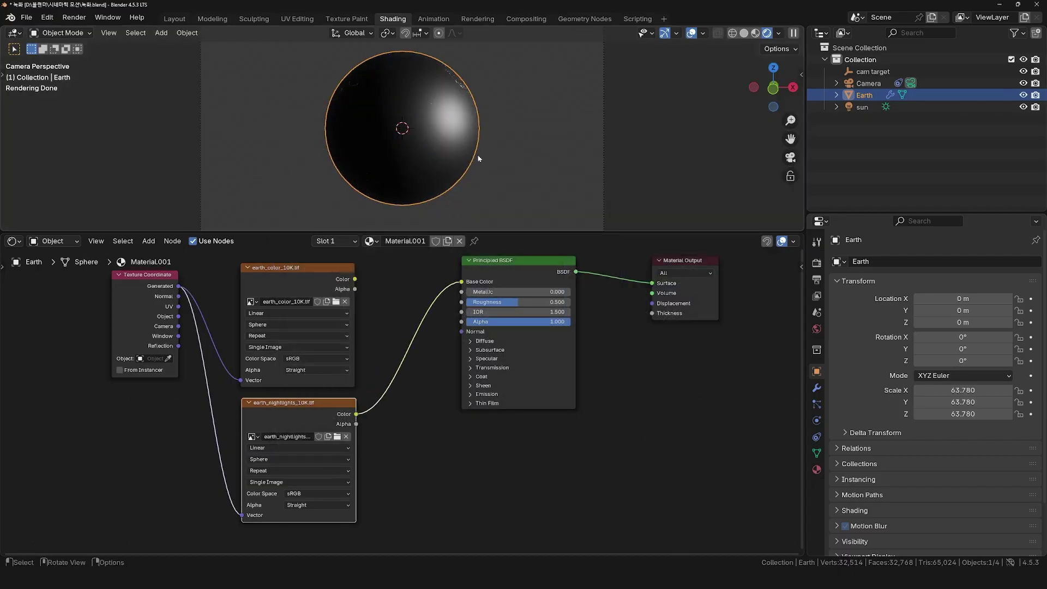
{"action": "key", "text": "r"}
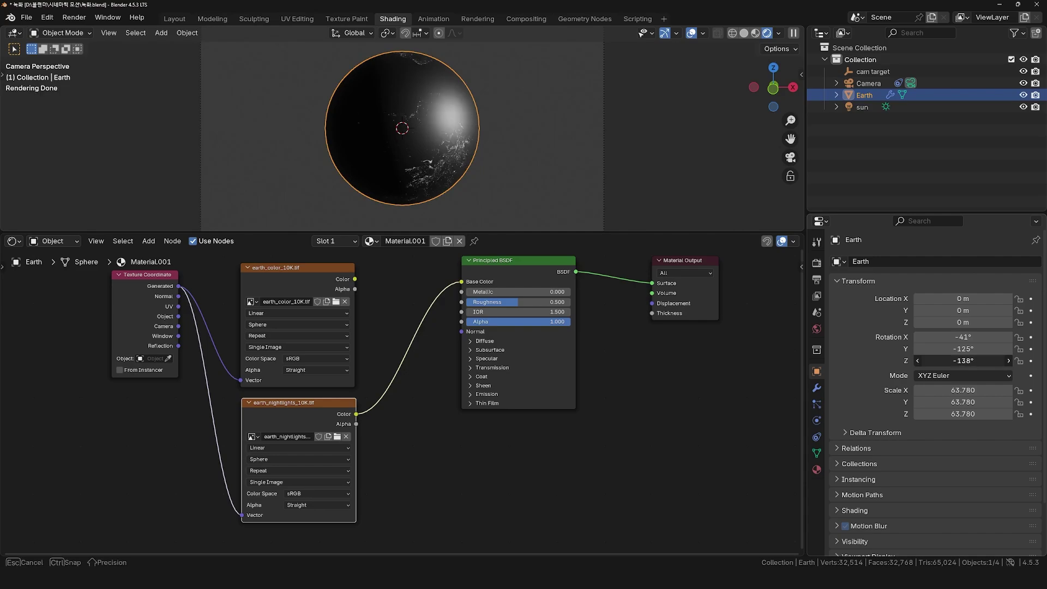
{"action": "key", "text": "Return"}
Step: Test the day map on Base Color, turn Earth further, then unlink Base Color
{"action": "left_click_drag", "start_coordinate": [355, 280], "coordinate": [462, 281]}
{"action": "mouse_move", "coordinate": [963, 337]}
{"action": "left_mouse_down"}
{"action": "mouse_move", "coordinate": [938, 337]}
{"action": "mouse_move", "coordinate": [978, 358]}
{"action": "left_mouse_up"}
{"action": "mouse_move", "coordinate": [355, 414]}
{"action": "left_mouse_down"}
{"action": "mouse_move", "coordinate": [461, 281]}
{"action": "mouse_move", "coordinate": [414, 327]}
{"action": "left_mouse_up"}
{"action": "scroll", "coordinate": [604, 201], "scroll_direction": "up", "scroll_amount": 3}
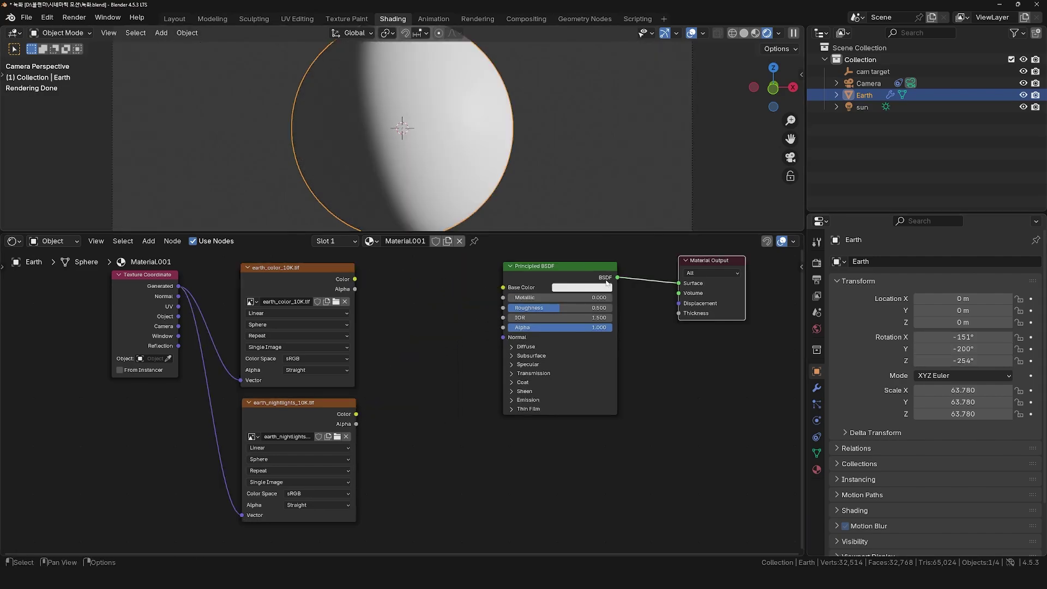
Step: Set the World background strength to 0, enlarge the 3D viewport, and relink the day map to Base Color
{"action": "left_click", "coordinate": [816, 329]}
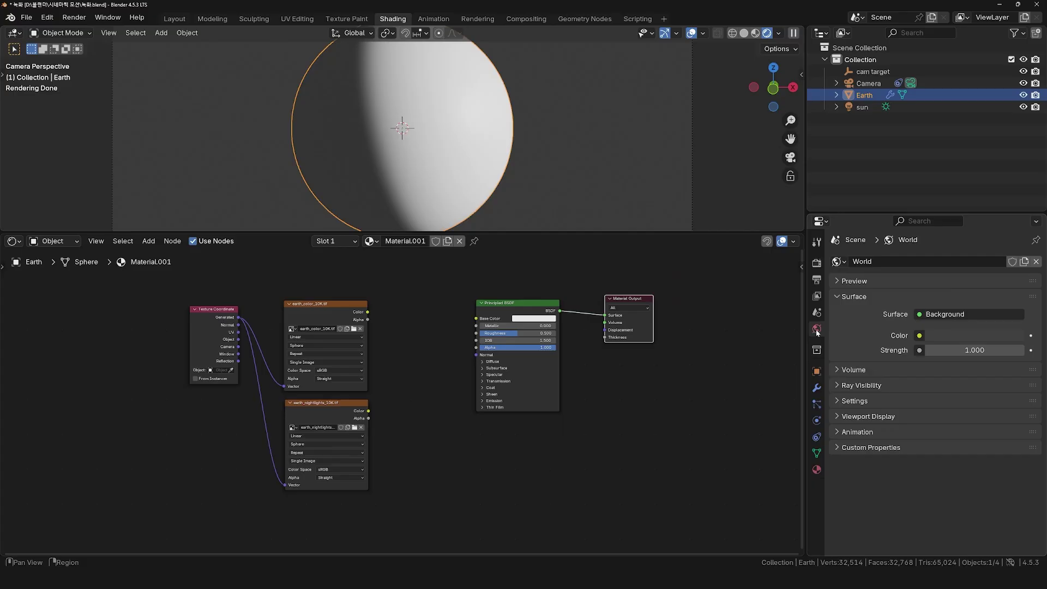
{"action": "left_click", "coordinate": [979, 349]}
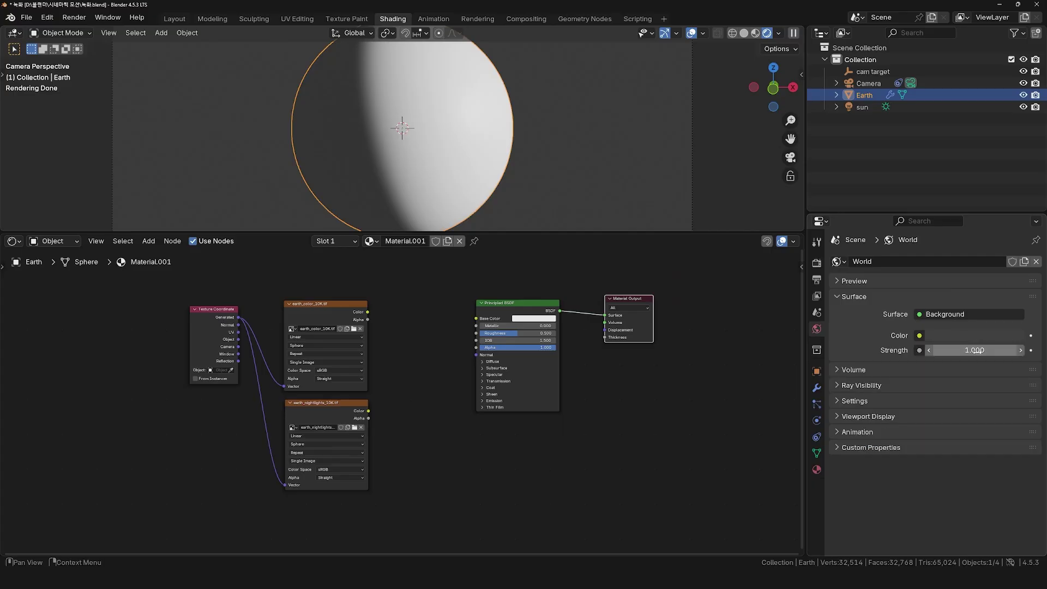
{"action": "type", "text": "0"}
{"action": "key", "text": "Return"}
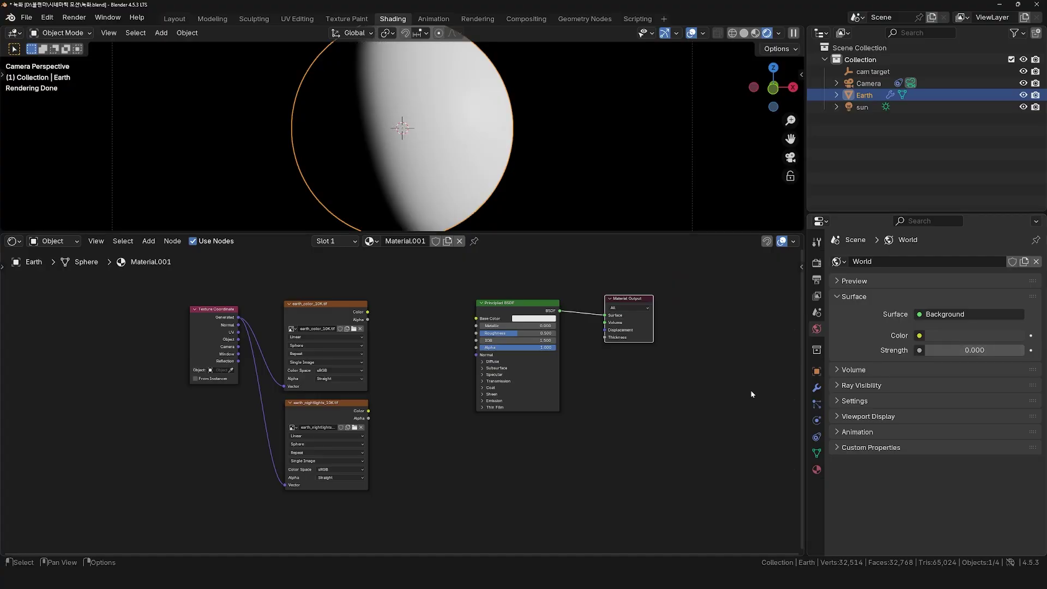
{"action": "left_click_drag", "start_coordinate": [541, 234], "coordinate": [546, 266]}
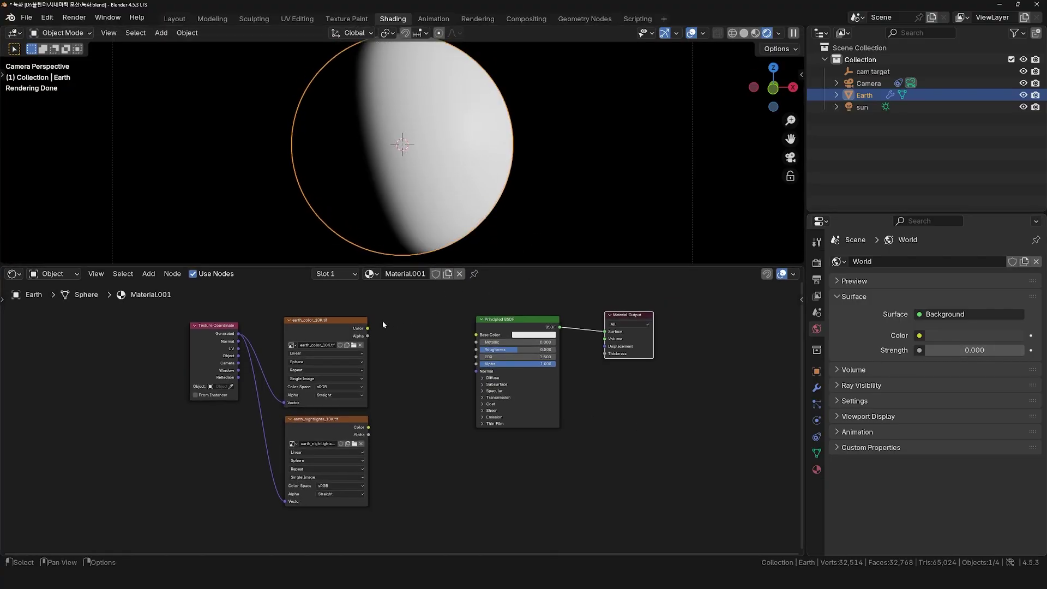
{"action": "mouse_move", "coordinate": [368, 329]}
{"action": "left_mouse_down"}
{"action": "mouse_move", "coordinate": [484, 334]}
{"action": "mouse_move", "coordinate": [475, 340]}
{"action": "left_mouse_up"}
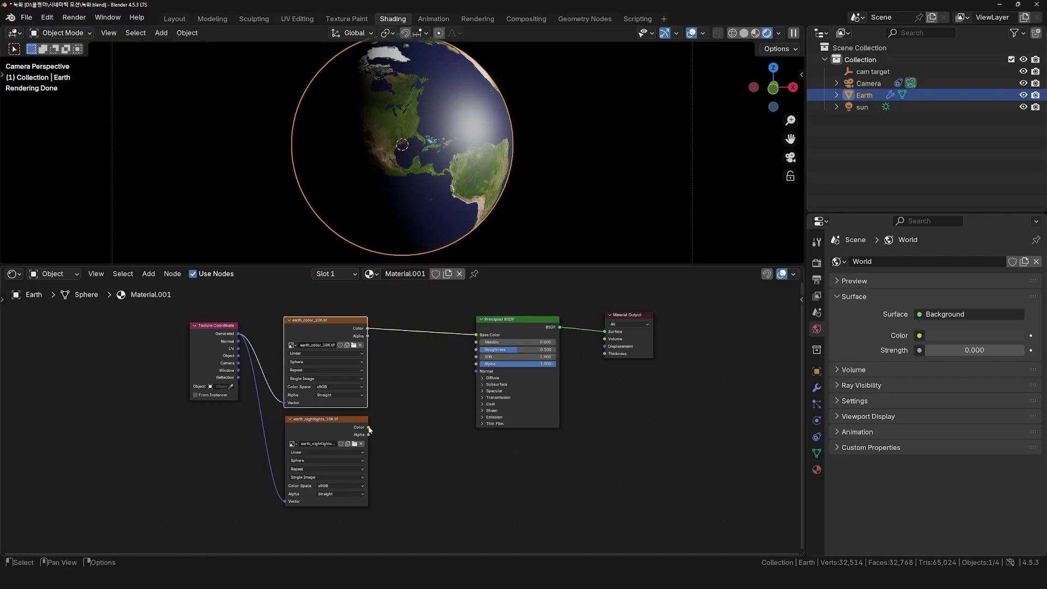
Step: Expand the Principled BSDF Emission section and wire the night lights texture into Emission Color
{"action": "left_click_drag", "start_coordinate": [369, 428], "coordinate": [474, 335]}
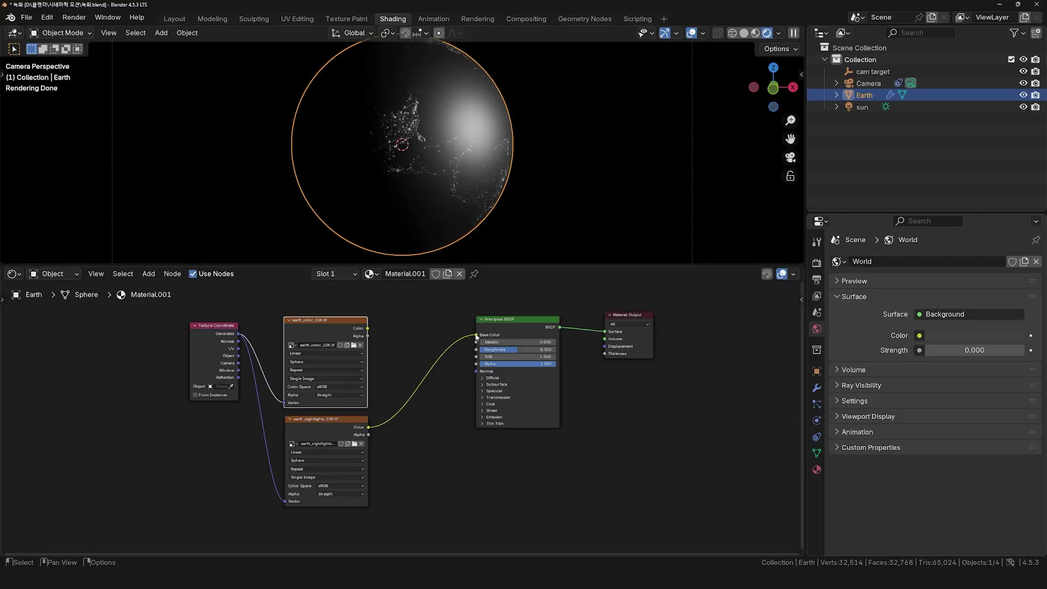
{"action": "left_click_drag", "start_coordinate": [476, 337], "coordinate": [446, 342]}
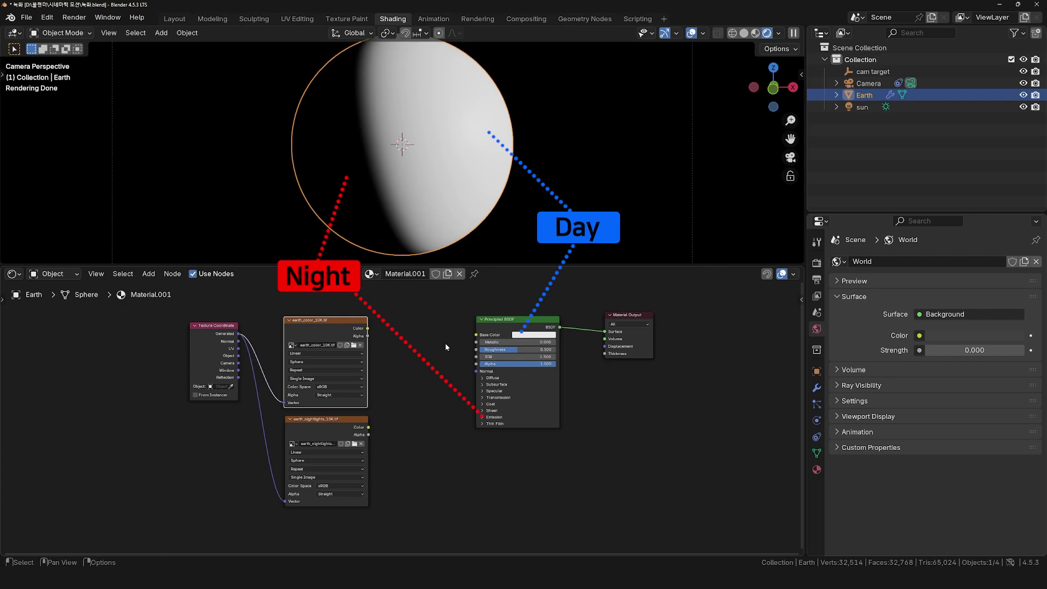
{"action": "left_click", "coordinate": [482, 417]}
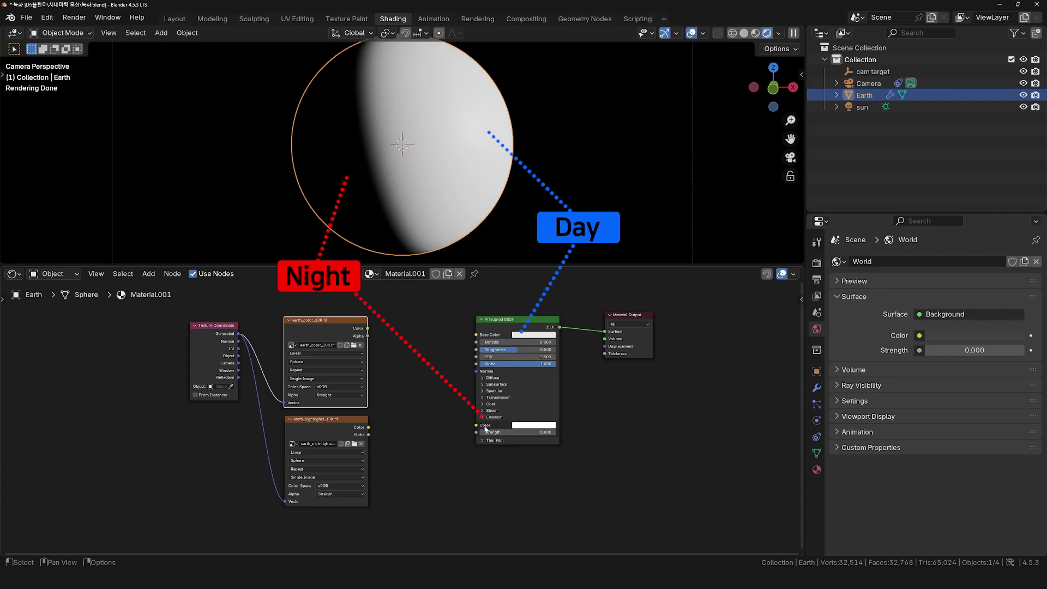
{"action": "left_click_drag", "start_coordinate": [369, 430], "coordinate": [379, 430]}
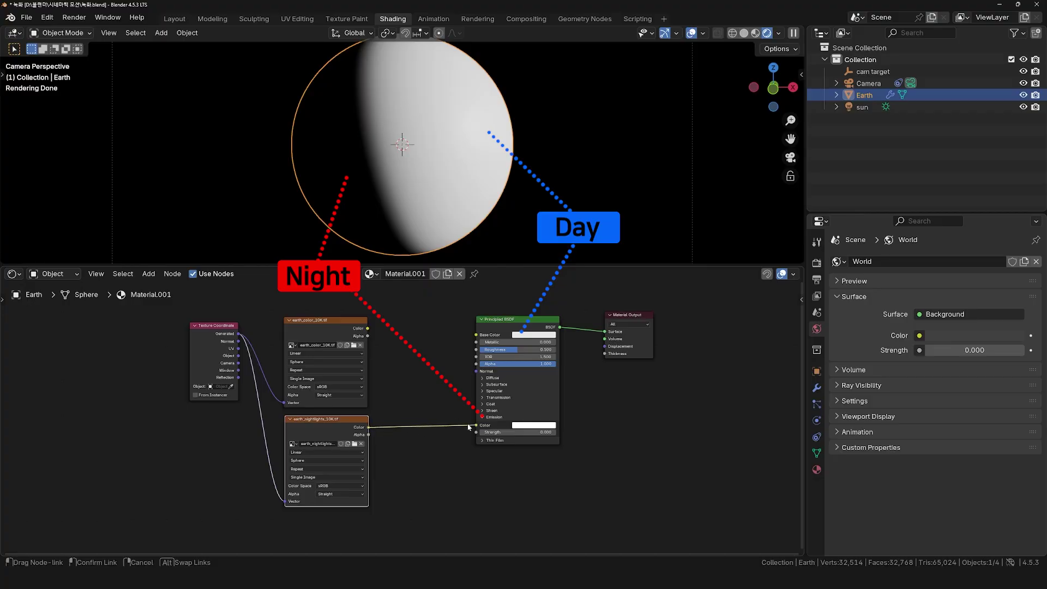
{"action": "left_click_drag", "start_coordinate": [469, 426], "coordinate": [545, 432]}
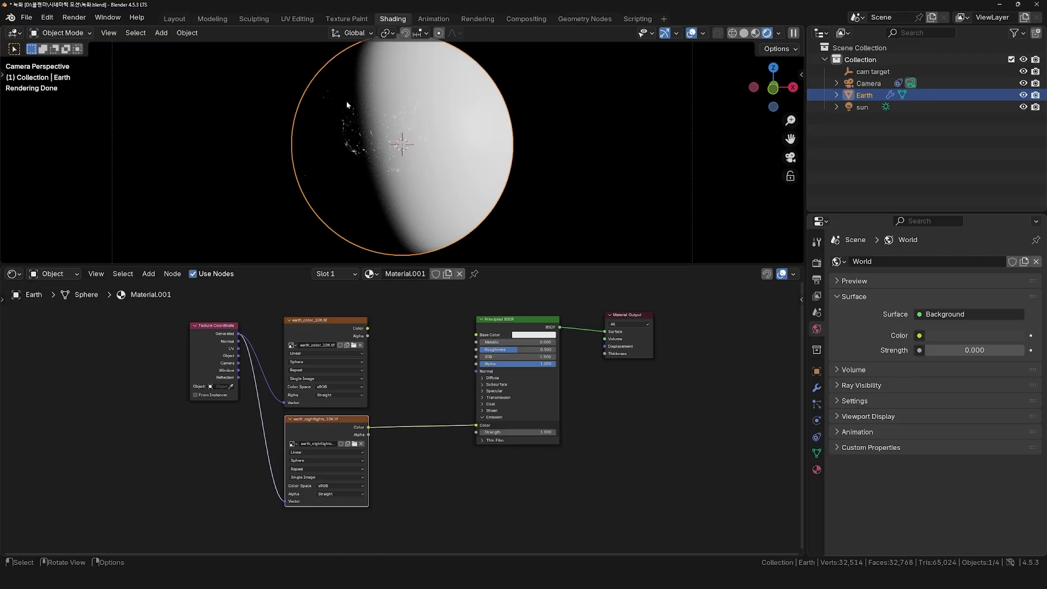
Step: Unplug the night lights and set test colours: blue Base Color and red Emission Color
{"action": "left_click_drag", "start_coordinate": [476, 425], "coordinate": [460, 434]}
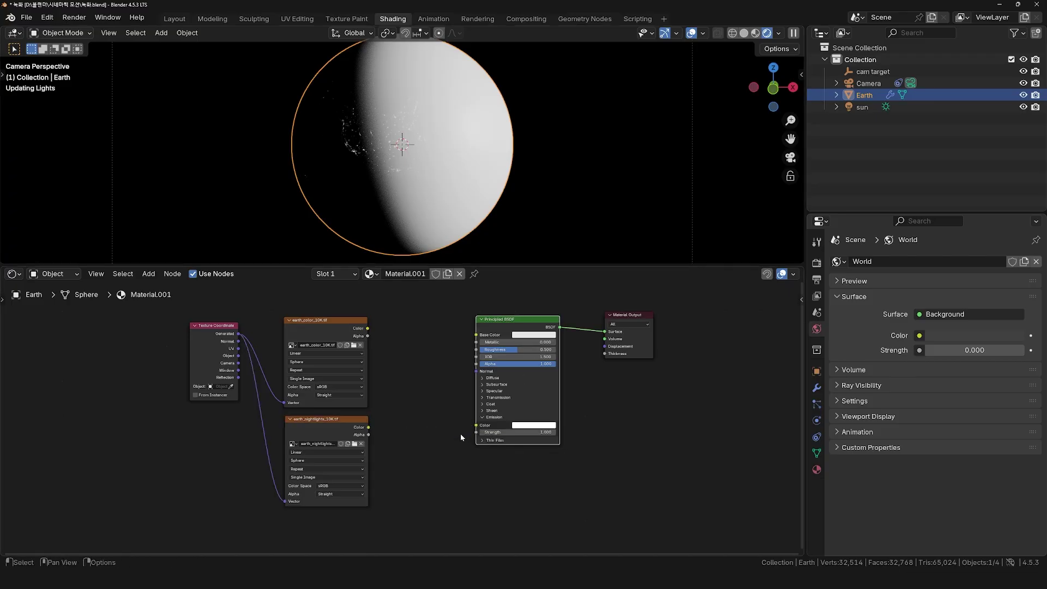
{"action": "key", "text": "Escape"}
{"action": "left_click", "coordinate": [535, 334]}
{"action": "left_click", "coordinate": [545, 256]}
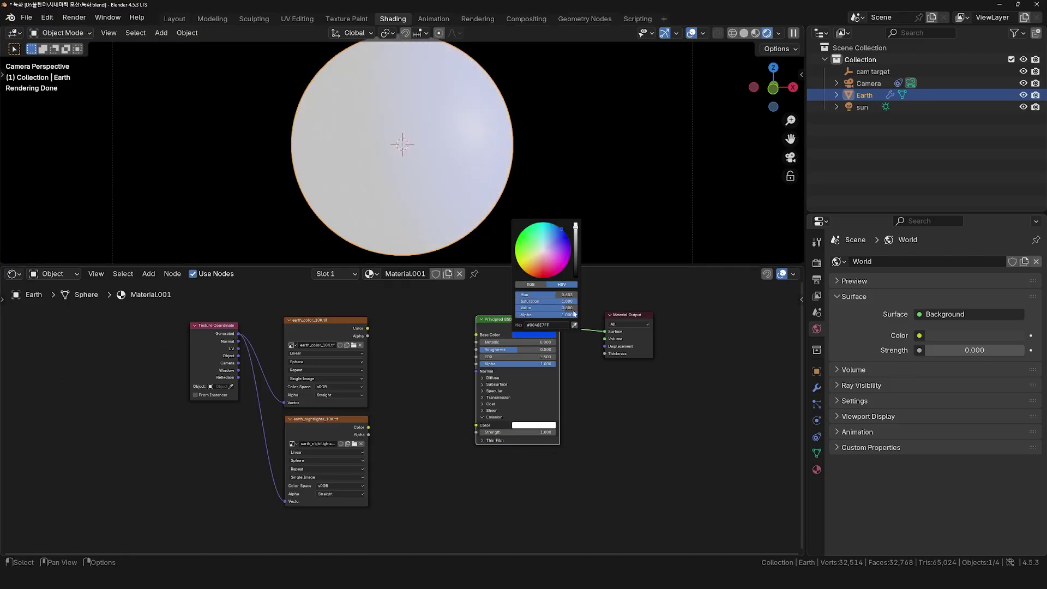
{"action": "left_click", "coordinate": [547, 425]}
{"action": "left_click_drag", "start_coordinate": [552, 350], "coordinate": [594, 397]}
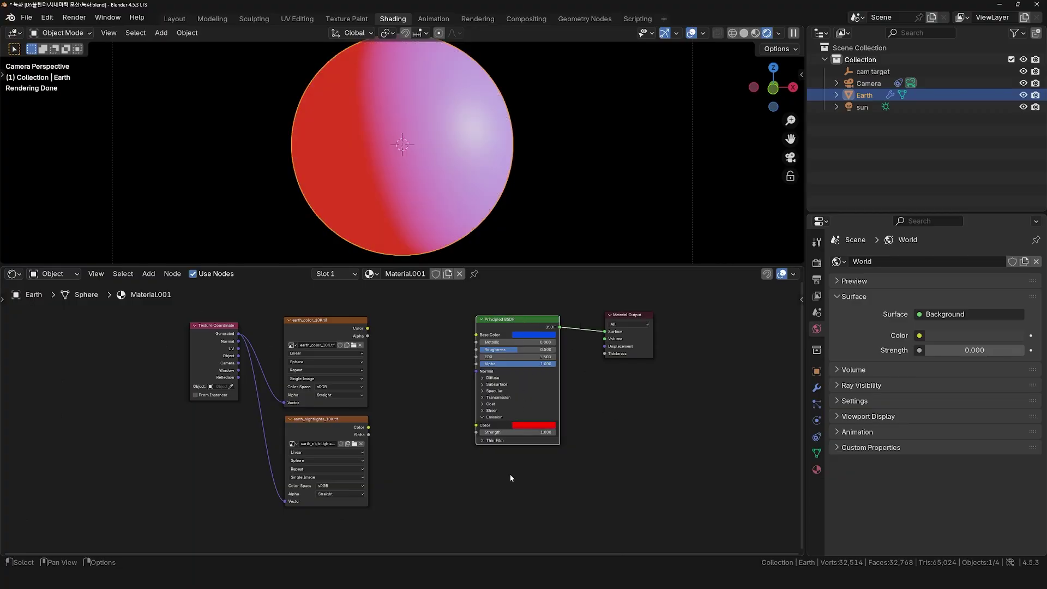
Step: Inspect the sun light's data properties, then reselect Earth and select its coordinate and image nodes
{"action": "left_click", "coordinate": [860, 107]}
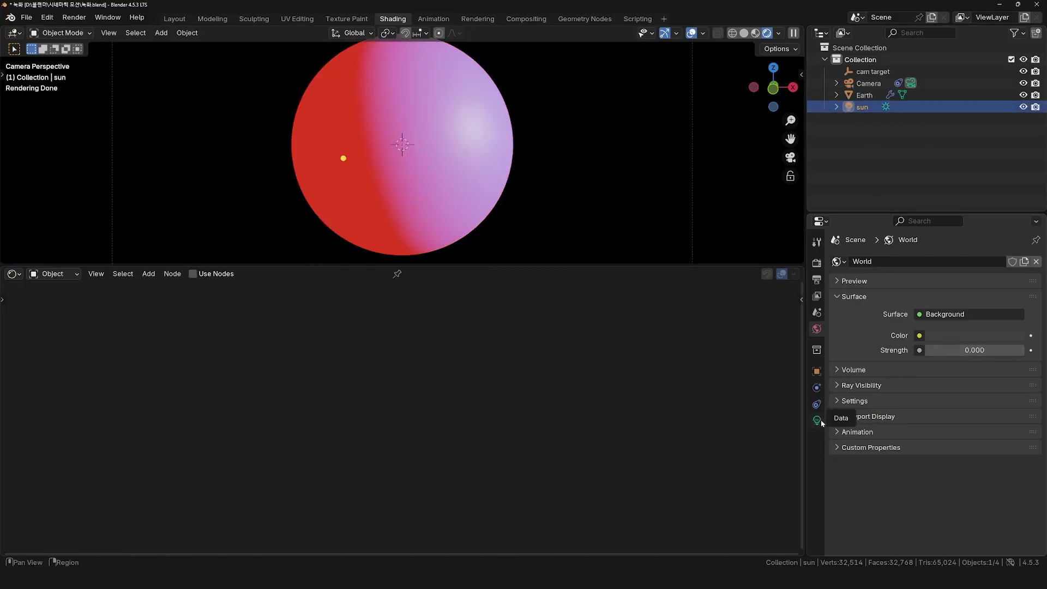
{"action": "left_click", "coordinate": [817, 420]}
{"action": "left_click", "coordinate": [865, 95]}
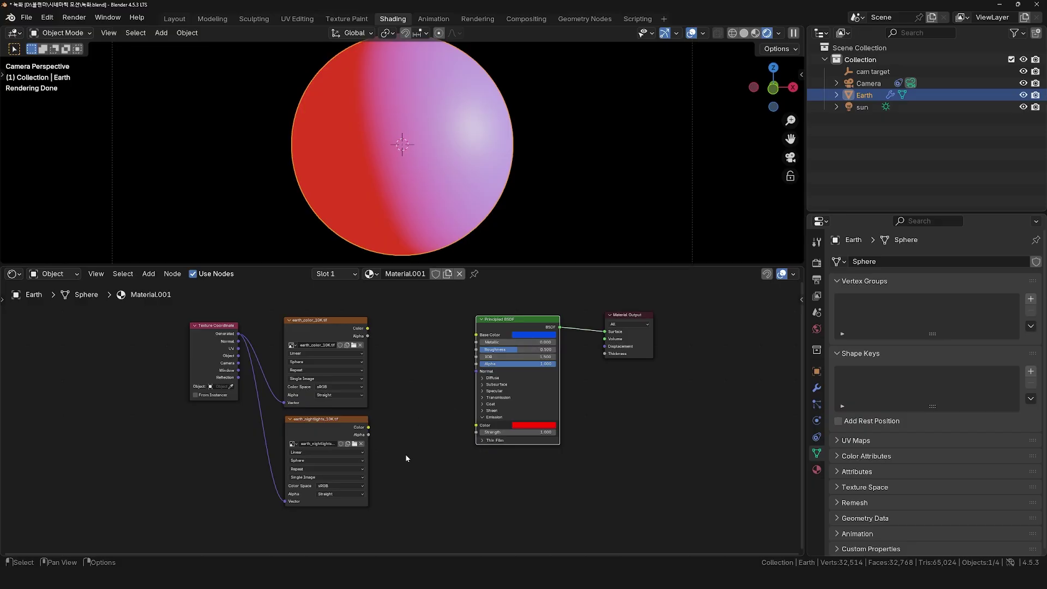
{"action": "left_click_drag", "start_coordinate": [407, 458], "coordinate": [183, 339]}
Step: Move the input nodes left and the shader and output nodes right to make room
{"action": "key", "text": "g"}
{"action": "left_click", "coordinate": [254, 395]}
{"action": "left_click_drag", "start_coordinate": [463, 458], "coordinate": [662, 305]}
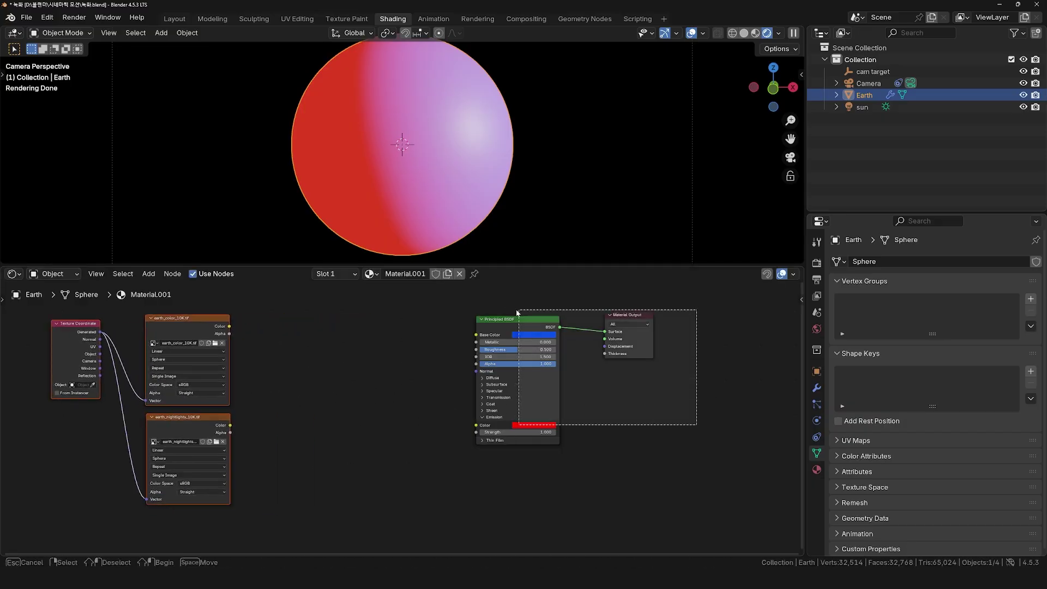
{"action": "left_click_drag", "start_coordinate": [551, 337], "coordinate": [614, 333]}
{"action": "left_click", "coordinate": [614, 332]}
Step: Add a Normal node to Earth's material
{"action": "key", "text": "shift+a"}
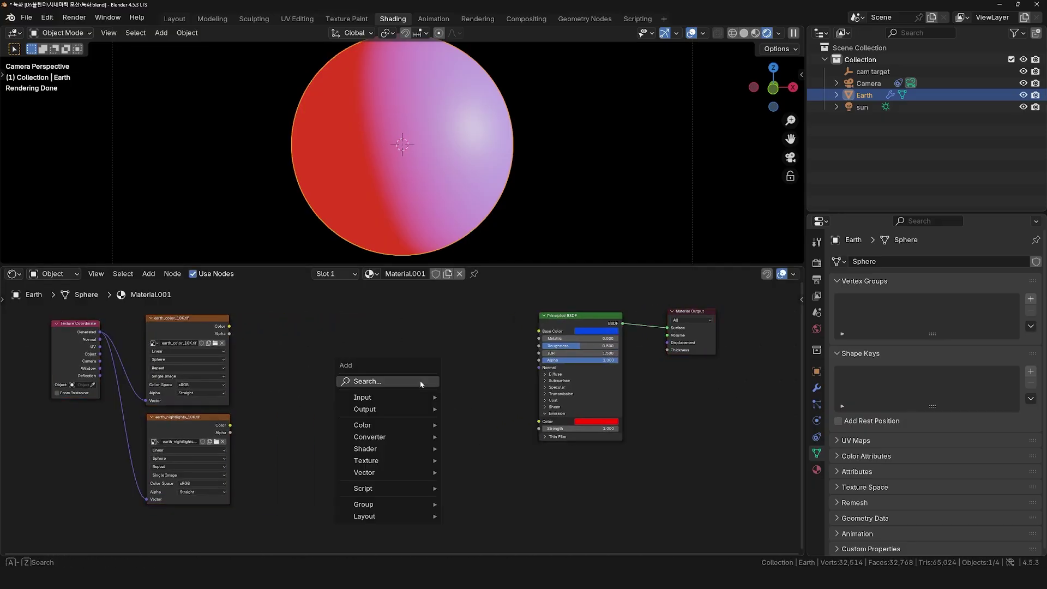
{"action": "left_click", "coordinate": [419, 381]}
{"action": "type", "text": "no"}
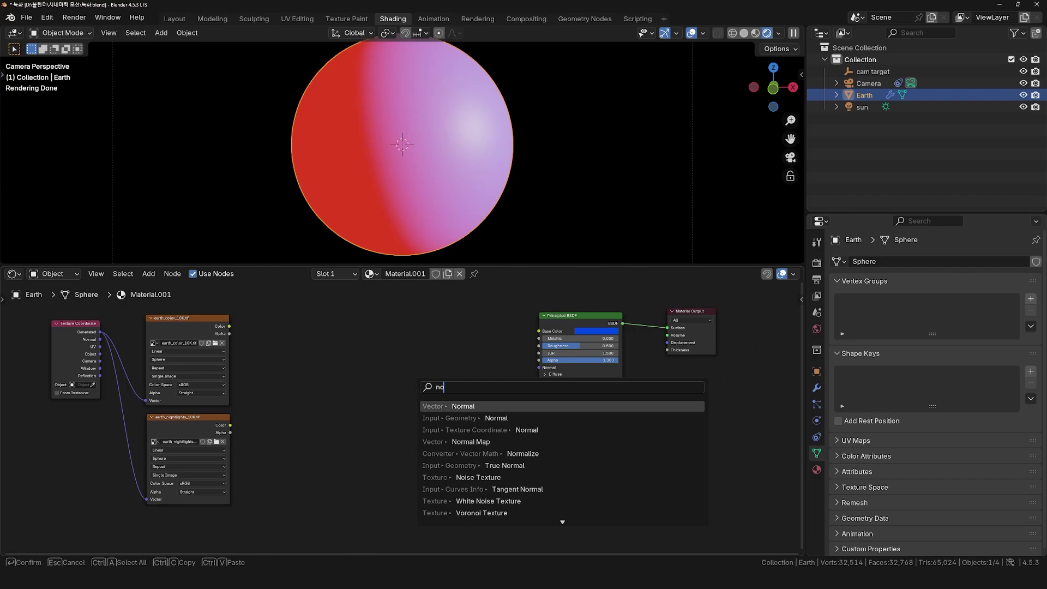
{"action": "key", "text": "Return"}
{"action": "left_click", "coordinate": [424, 391]}
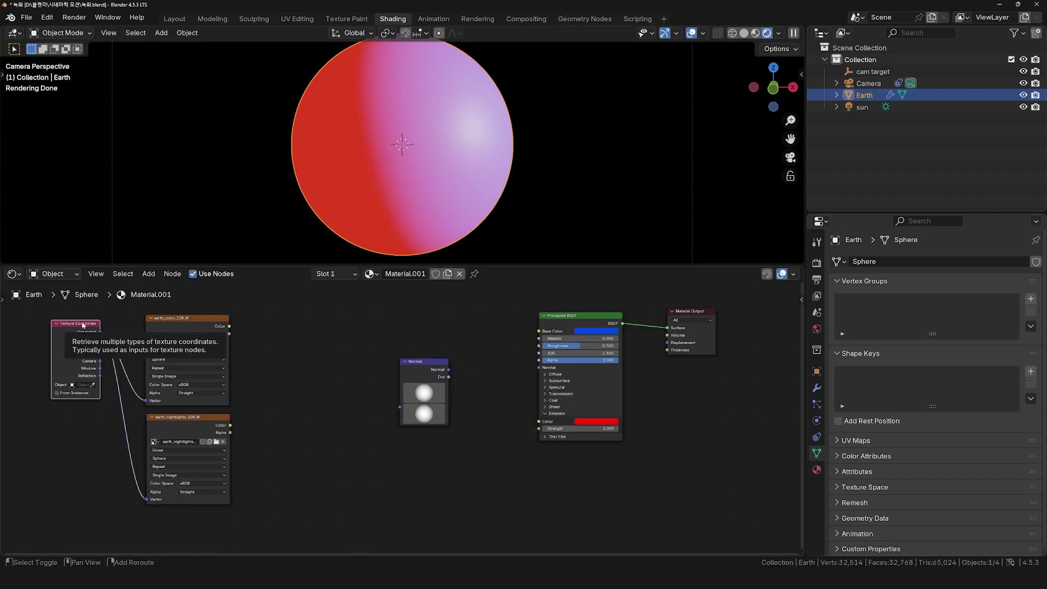
Step: Duplicate the Texture Coordinate node, set its Object to sun, check sun's transform, then reselect Earth
{"action": "key", "text": "shift+d"}
{"action": "left_click", "coordinate": [334, 373]}
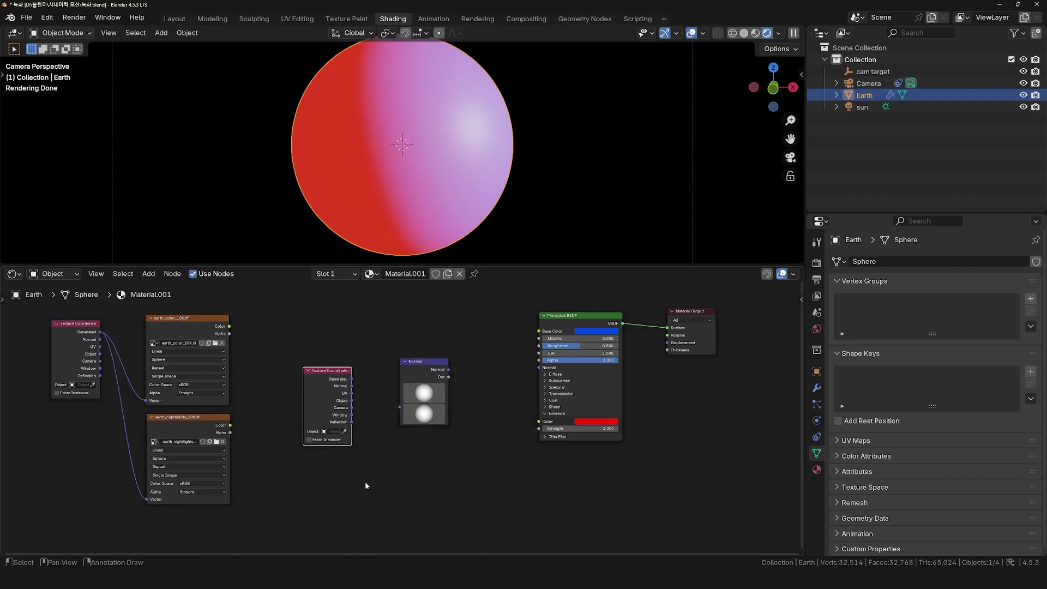
{"action": "left_click", "coordinate": [344, 432]}
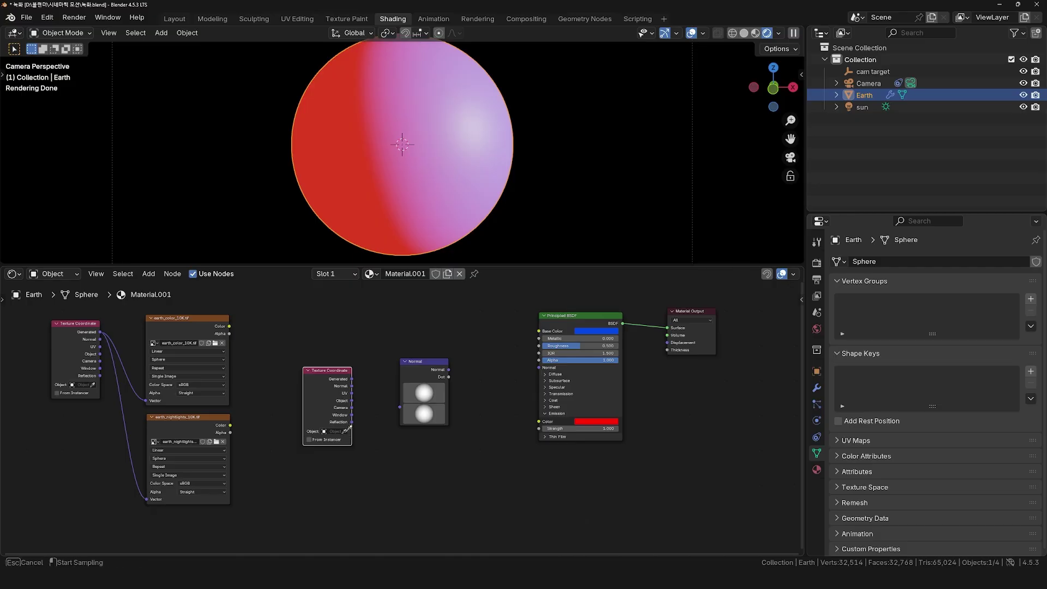
{"action": "left_click", "coordinate": [864, 107]}
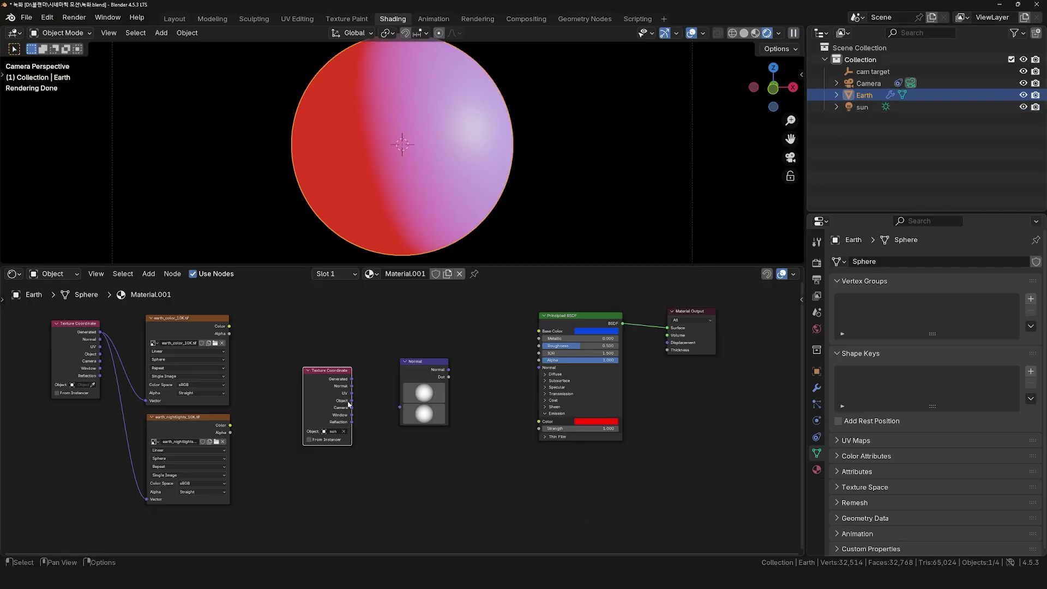
{"action": "scroll", "coordinate": [348, 404], "scroll_direction": "up", "scroll_amount": 2}
{"action": "left_click", "coordinate": [863, 107]}
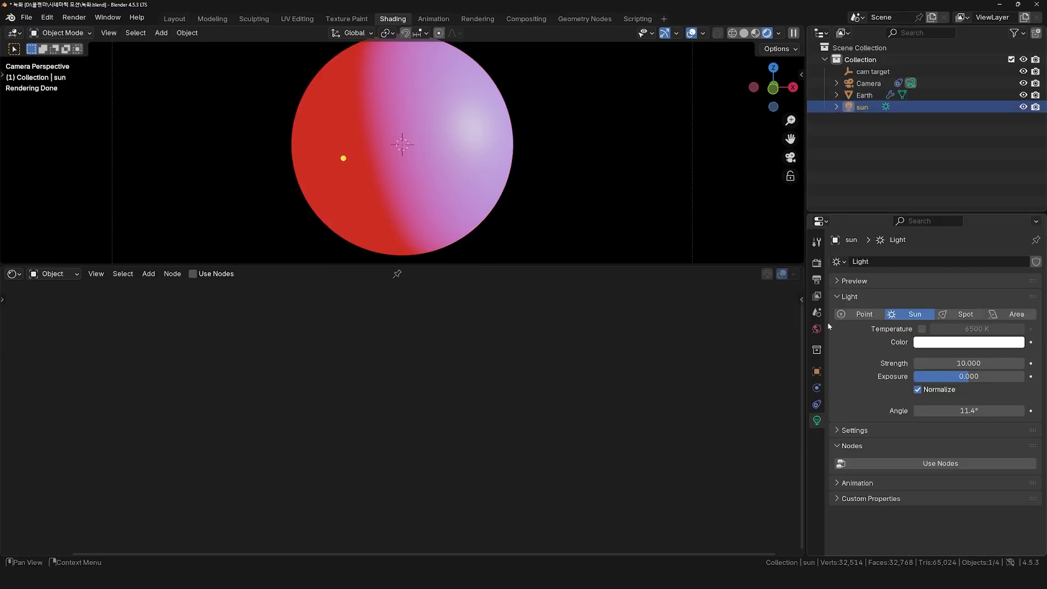
{"action": "left_click", "coordinate": [816, 371]}
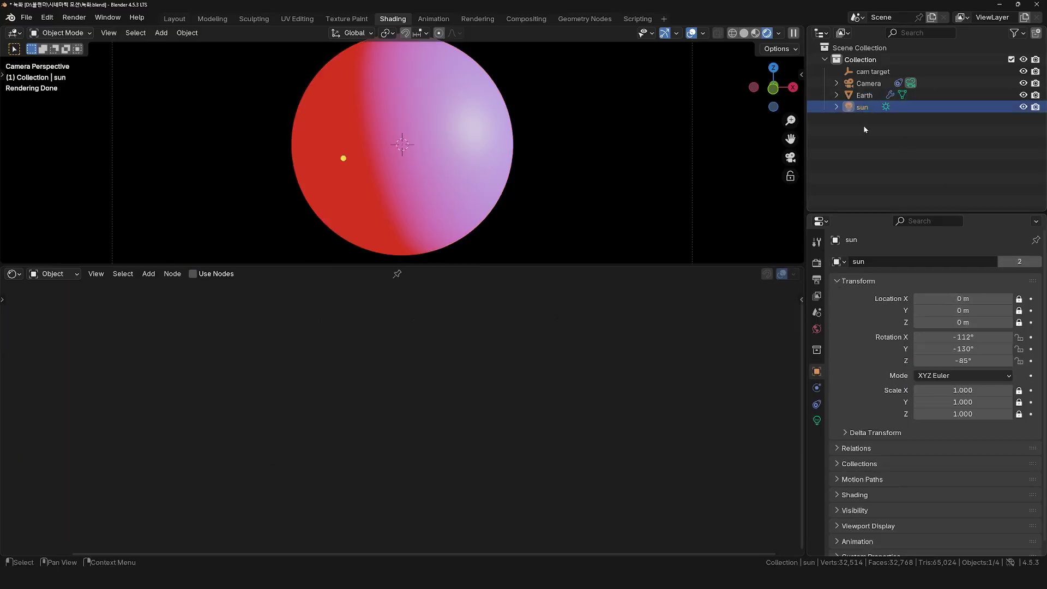
{"action": "left_click", "coordinate": [863, 96]}
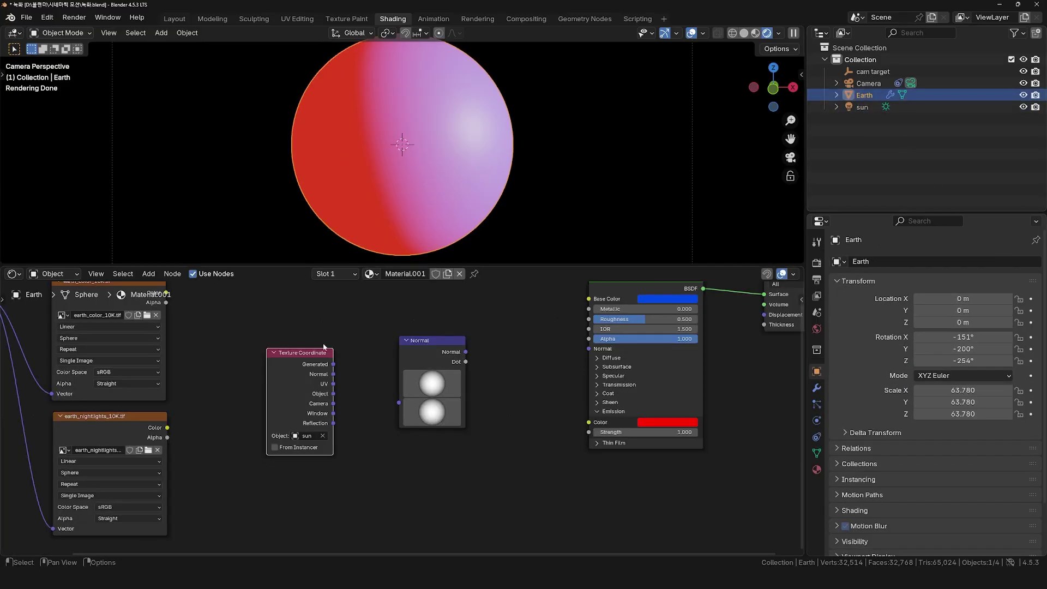
Step: Link the sun Texture Coordinate's Object into Normal, and the Normal Dot into Emission Strength
{"action": "left_click_drag", "start_coordinate": [333, 394], "coordinate": [400, 403]}
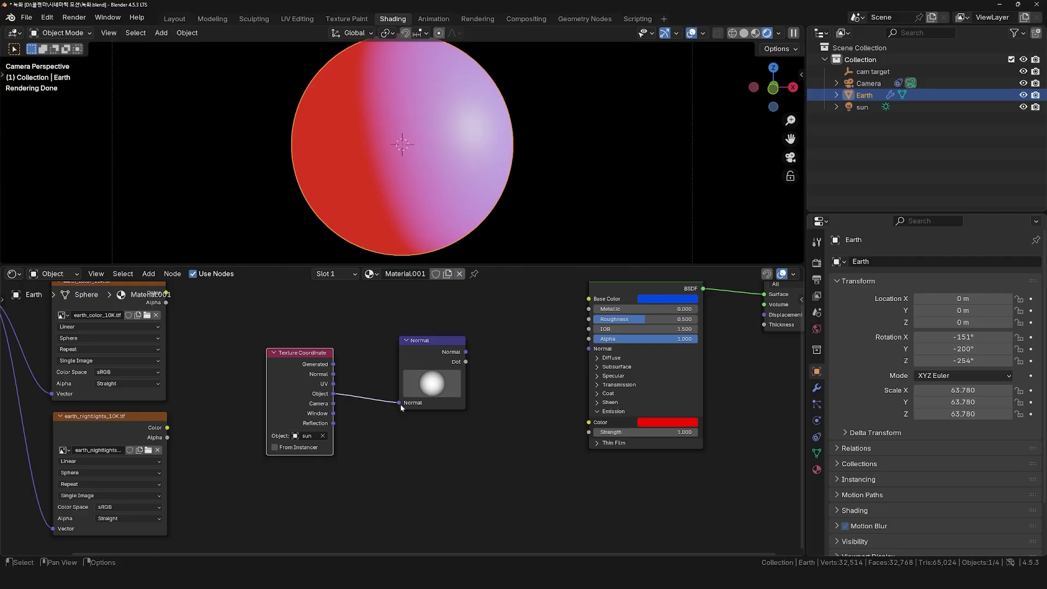
{"action": "mouse_move", "coordinate": [440, 344]}
{"action": "left_mouse_down"}
{"action": "mouse_move", "coordinate": [438, 356]}
{"action": "mouse_move", "coordinate": [468, 379]}
{"action": "left_mouse_up"}
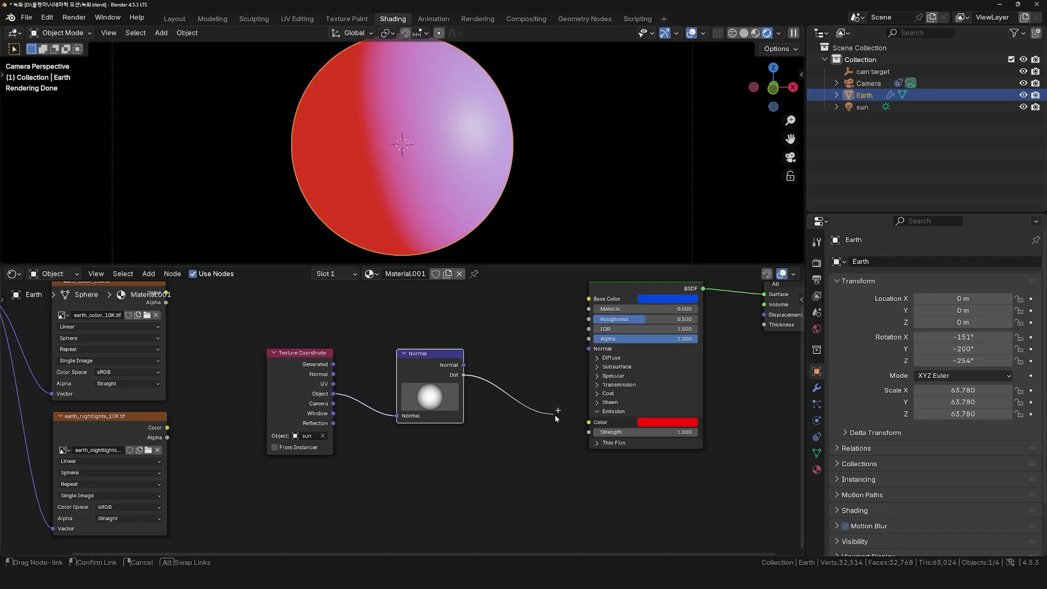
{"action": "left_click_drag", "start_coordinate": [586, 435], "coordinate": [587, 434]}
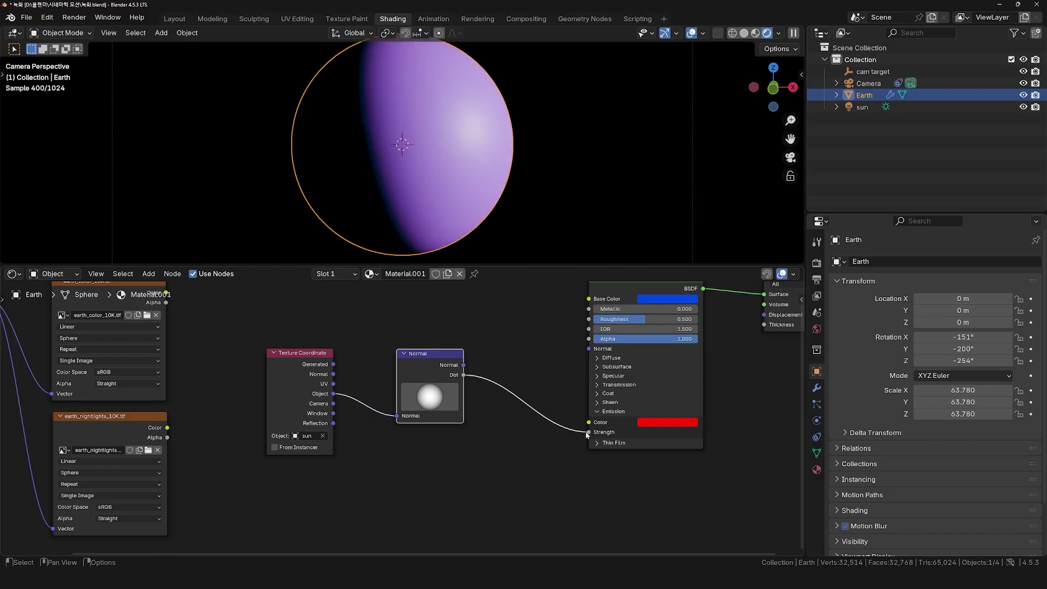
{"action": "left_click_drag", "start_coordinate": [443, 360], "coordinate": [398, 359]}
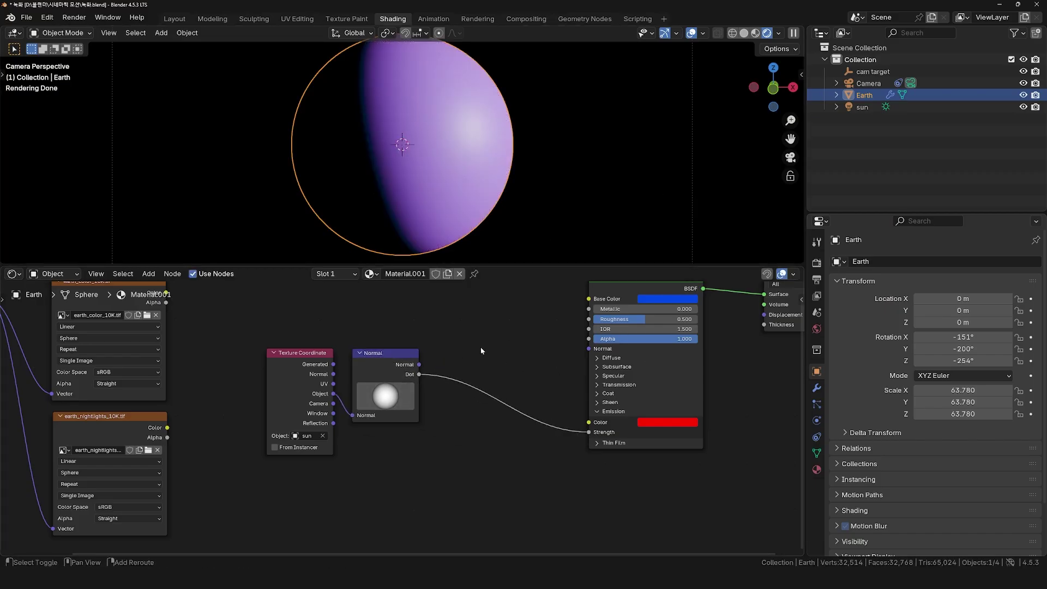
Step: Insert a Map Range node between the Dot output and Emission Strength
{"action": "left_click_drag", "start_coordinate": [419, 374], "coordinate": [480, 353]}
{"action": "type", "text": "map"}
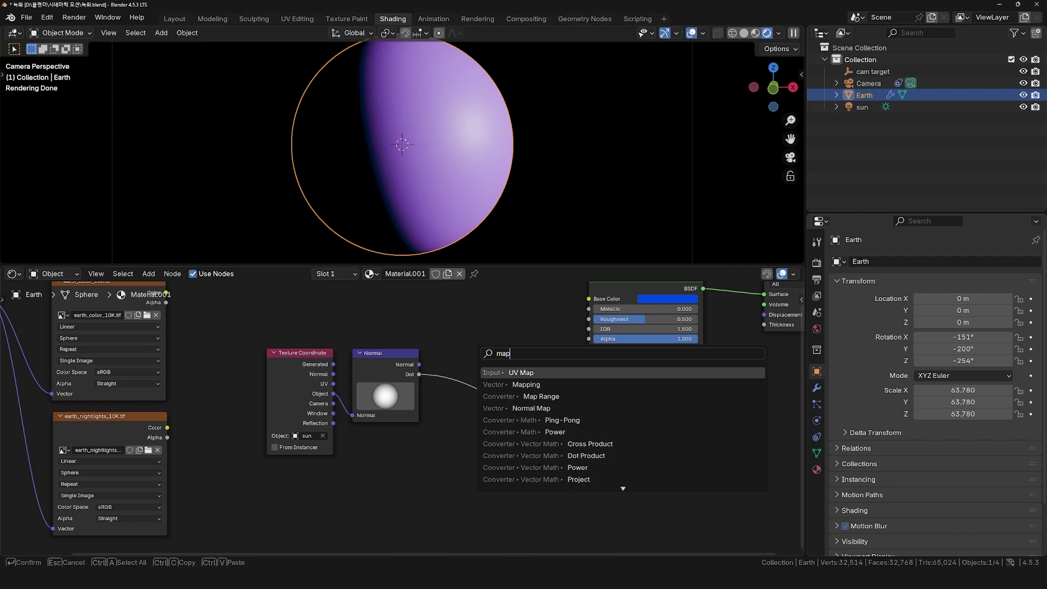
{"action": "key", "text": "Down"}
{"action": "key", "text": "Down"}
{"action": "key", "text": "Return"}
{"action": "left_click", "coordinate": [473, 341]}
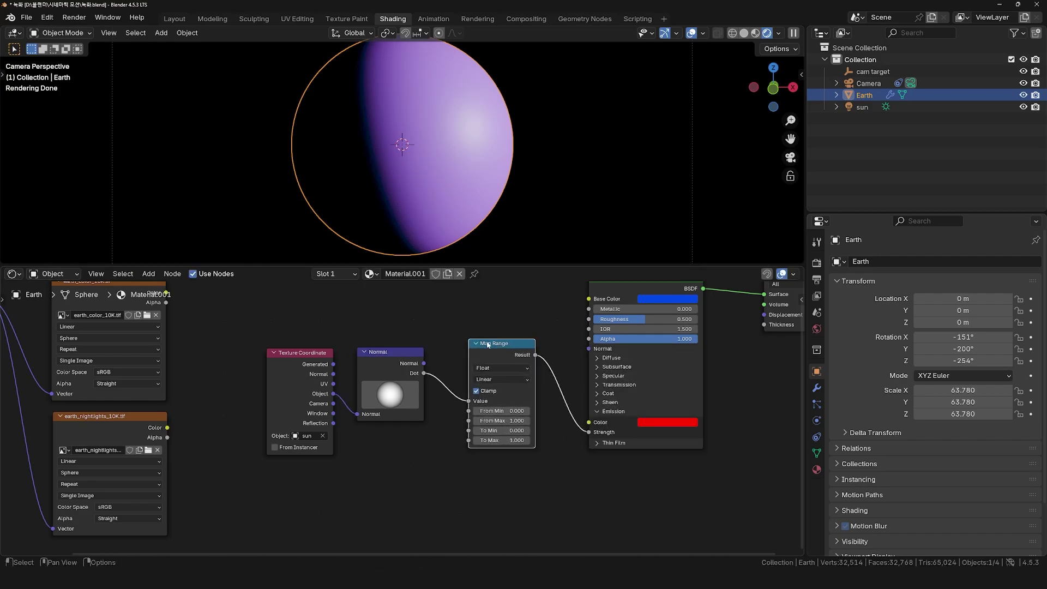
Step: Rearrange the sun-mask nodes and set Map Range From Max to -1
{"action": "left_click_drag", "start_coordinate": [302, 352], "coordinate": [249, 373]}
{"action": "left_click_drag", "start_coordinate": [378, 352], "coordinate": [324, 358]}
{"action": "left_click_drag", "start_coordinate": [494, 343], "coordinate": [450, 355]}
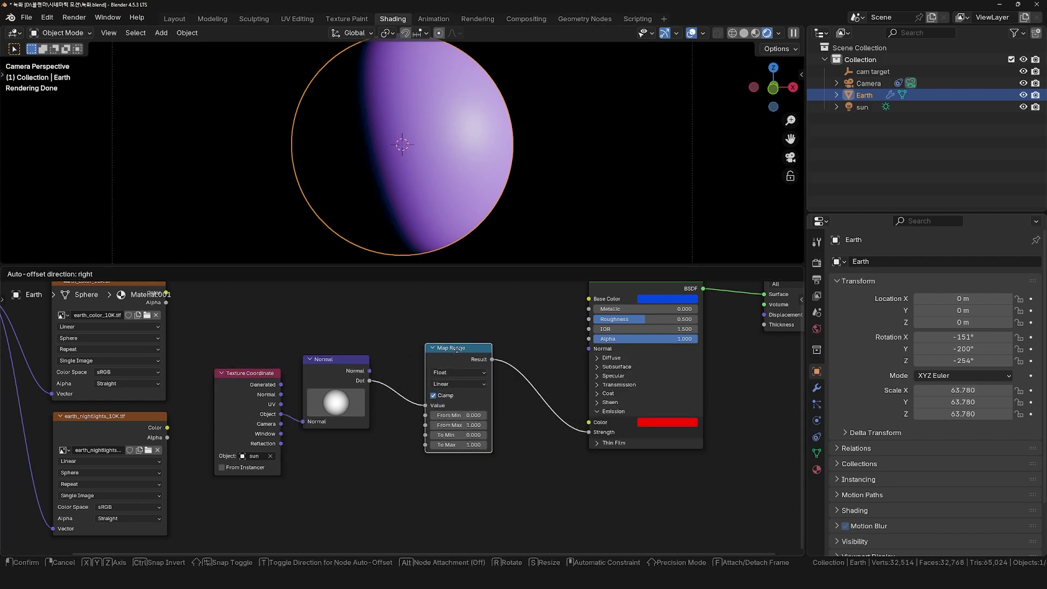
{"action": "left_click", "coordinate": [458, 432]}
{"action": "type", "text": "1"}
{"action": "key", "text": "Return"}
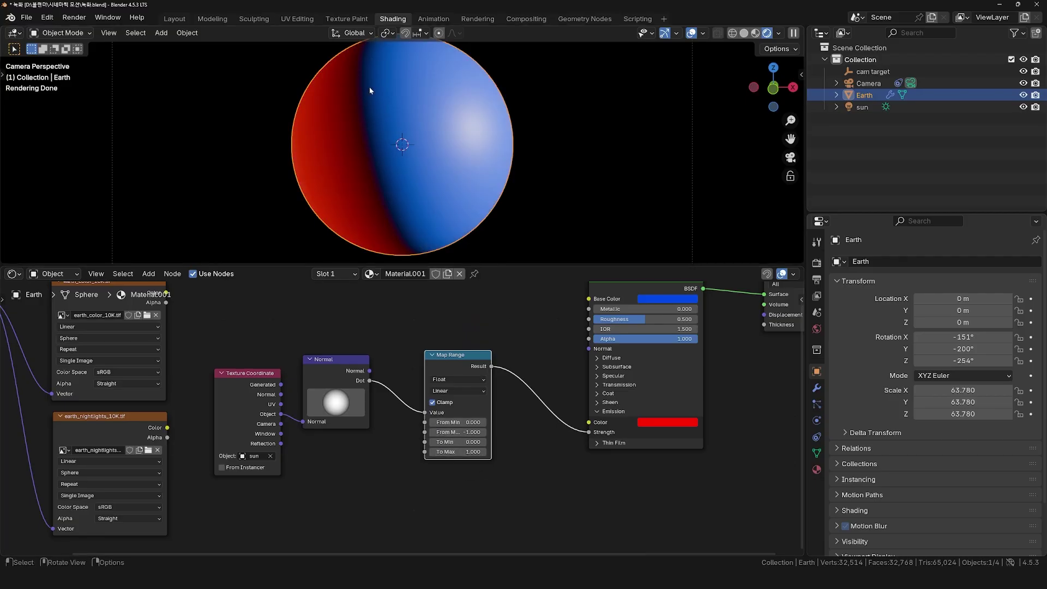
Step: Enlarge the viewport and tidy the node graph, shifting Principled BSDF, Output and sun-mask nodes
{"action": "left_click_drag", "start_coordinate": [513, 266], "coordinate": [513, 299]}
{"action": "middle_click_drag", "start_coordinate": [761, 395], "coordinate": [712, 417]}
{"action": "scroll", "coordinate": [712, 417], "scroll_direction": "down", "scroll_amount": 2}
{"action": "left_click_drag", "start_coordinate": [599, 355], "coordinate": [553, 359]}
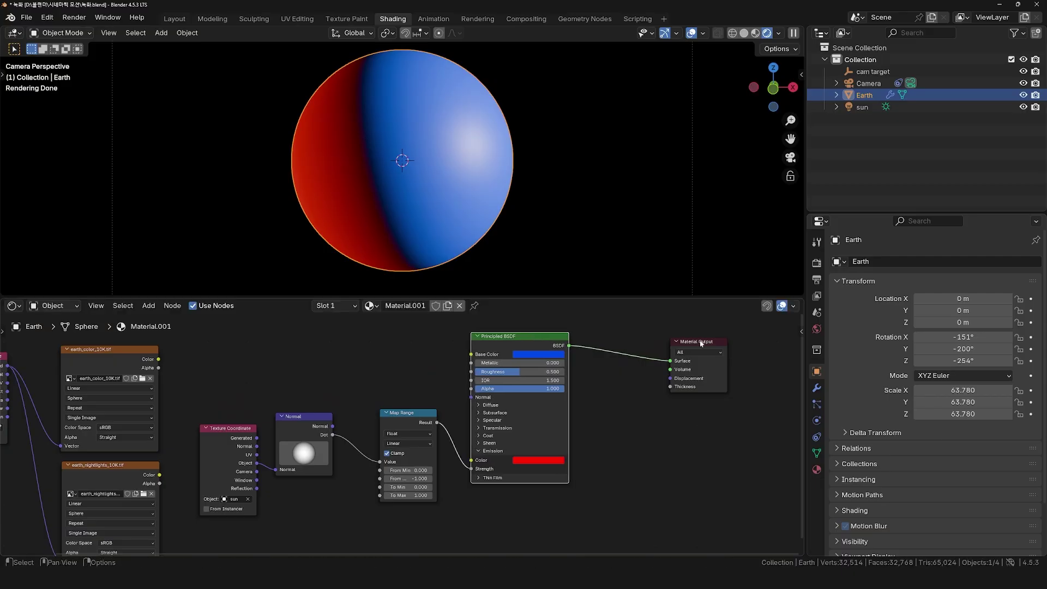
{"action": "left_click_drag", "start_coordinate": [693, 348], "coordinate": [635, 349]}
{"action": "middle_click_drag", "start_coordinate": [612, 407], "coordinate": [660, 411]}
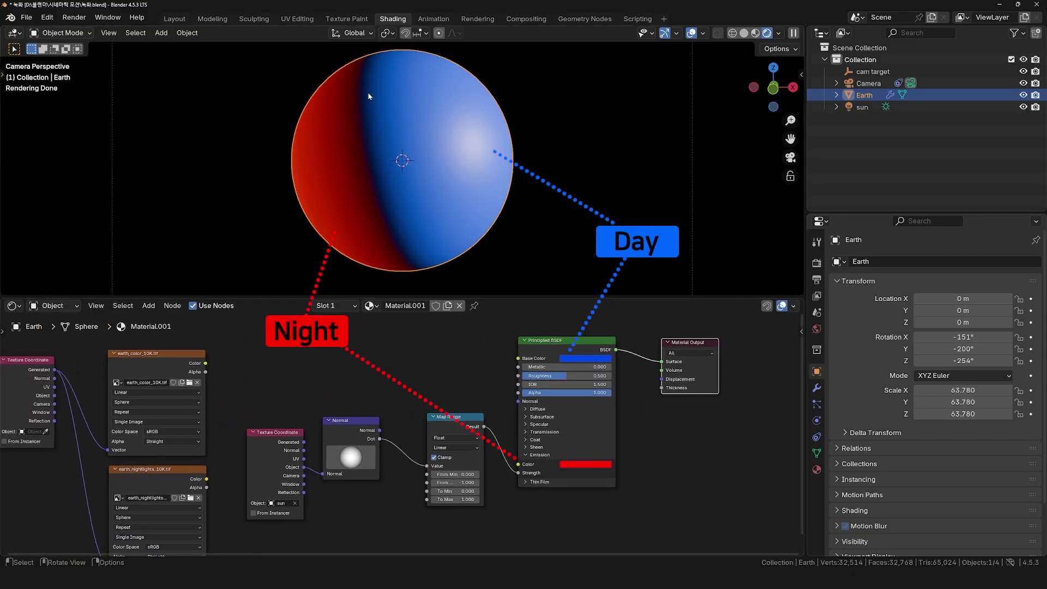
{"action": "left_click_drag", "start_coordinate": [473, 424], "coordinate": [479, 422]}
{"action": "left_click_drag", "start_coordinate": [351, 423], "coordinate": [363, 426]}
{"action": "left_click_drag", "start_coordinate": [278, 436], "coordinate": [285, 441]}
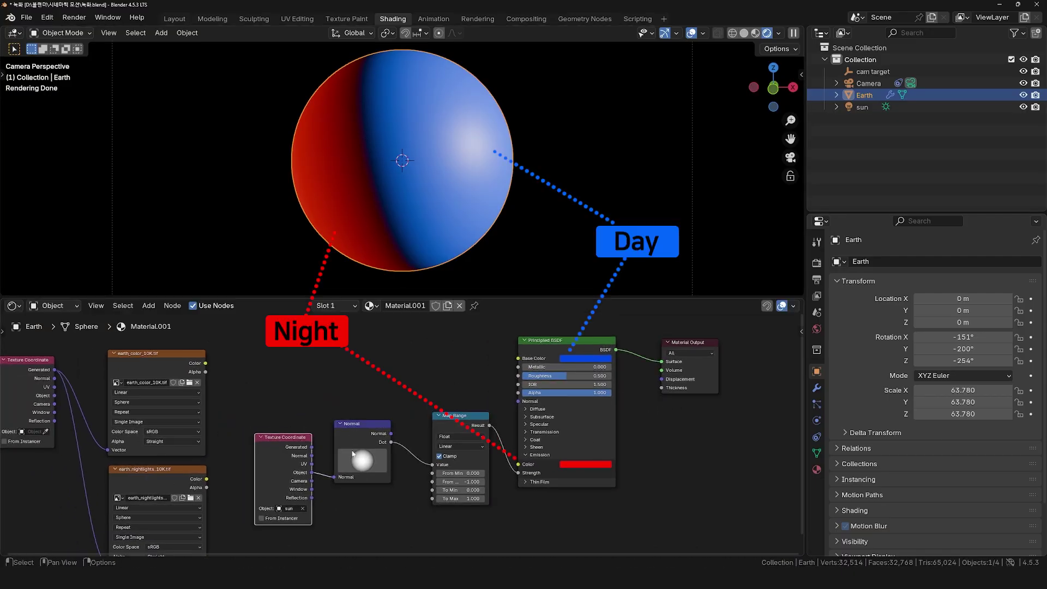
{"action": "left_click_drag", "start_coordinate": [431, 442], "coordinate": [417, 443]}
Step: Set Map Range From Max to -0.5, then show the sun's transform settings
{"action": "double_click", "coordinate": [452, 482]}
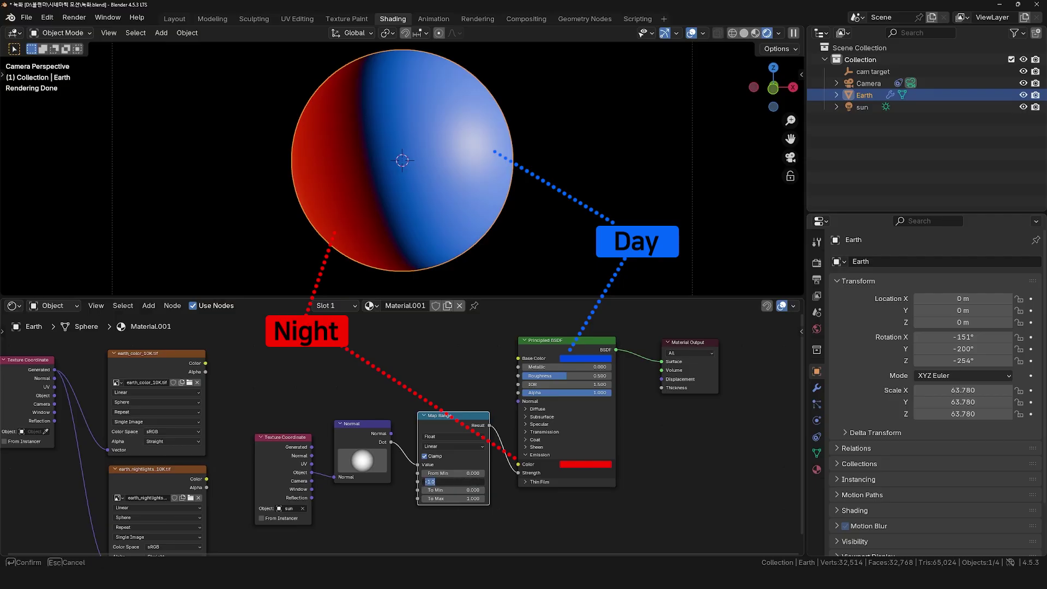
{"action": "type", "text": "-0.5"}
{"action": "key", "text": "Return"}
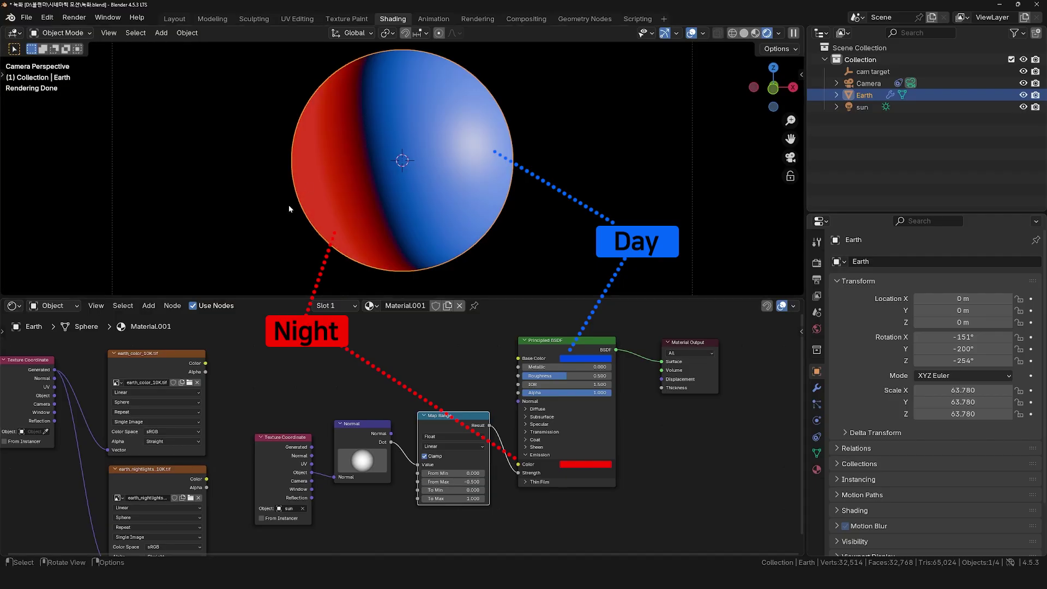
{"action": "double_click", "coordinate": [475, 499]}
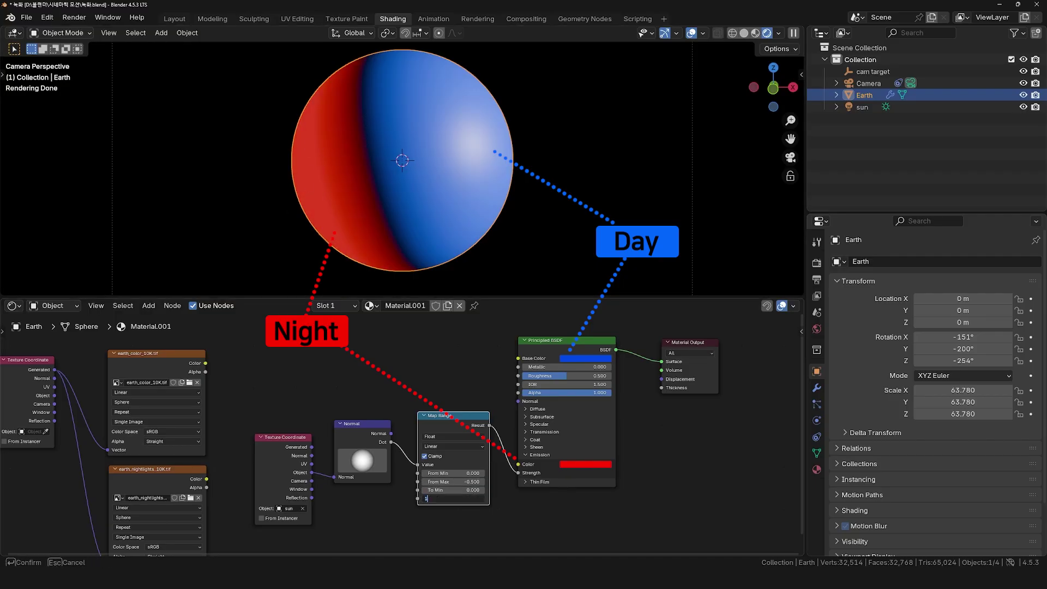
{"action": "key", "text": "Return"}
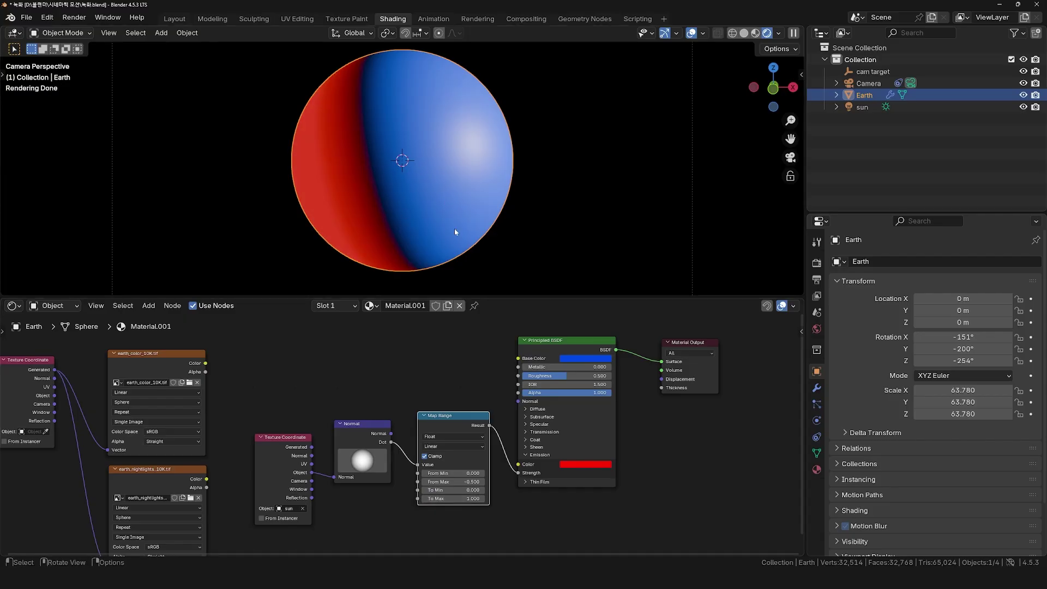
{"action": "left_click", "coordinate": [862, 107]}
{"action": "left_click", "coordinate": [836, 106]}
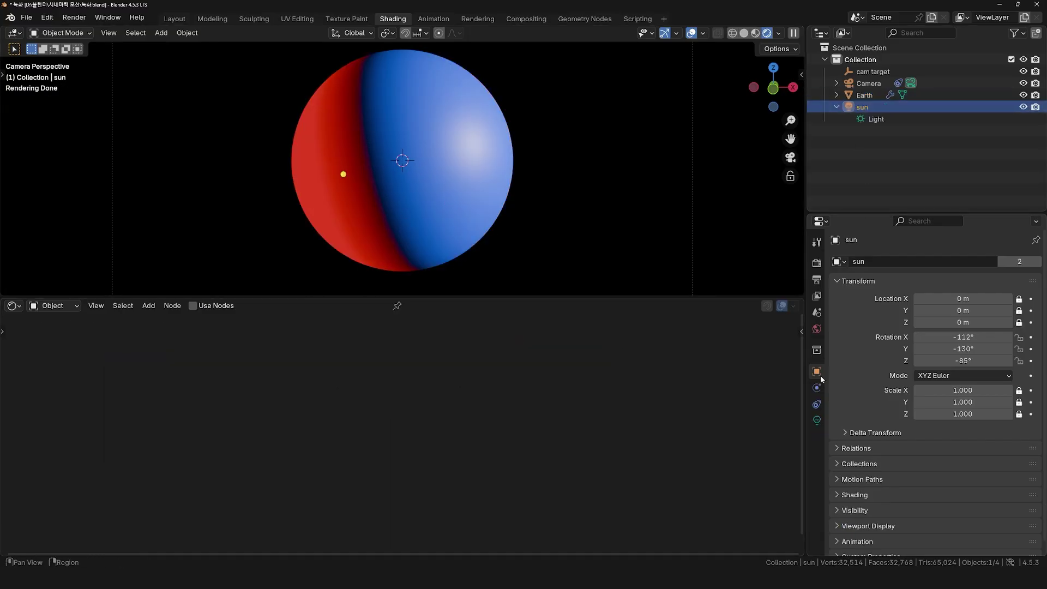
Step: Try other sun X rotations to swing the lit side, then undo back to -112°, -130°, -85°
{"action": "left_click_drag", "start_coordinate": [963, 337], "coordinate": [987, 336]}
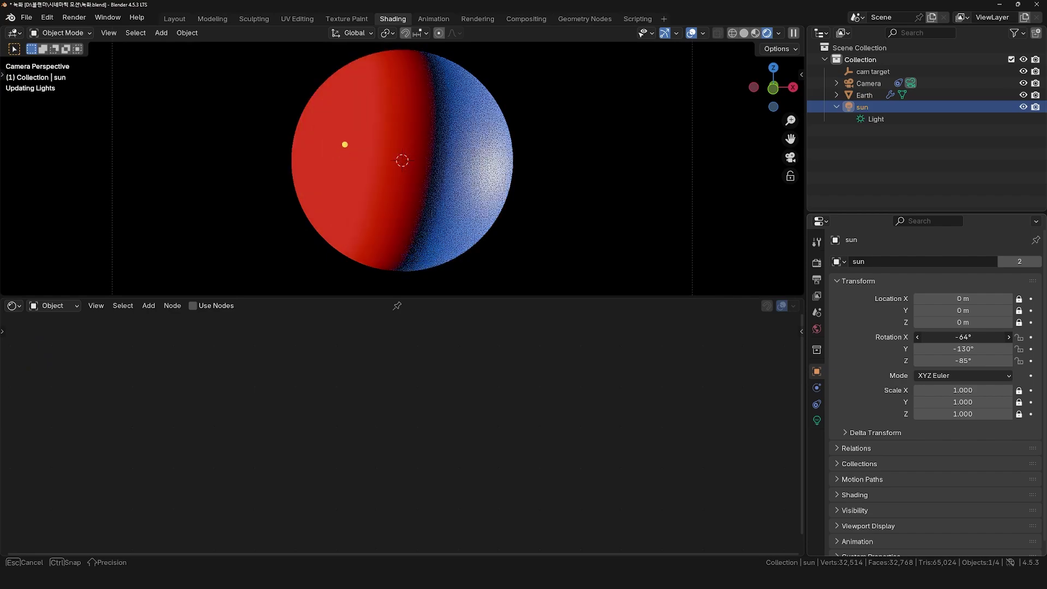
{"action": "left_click_drag", "start_coordinate": [963, 337], "coordinate": [987, 361]}
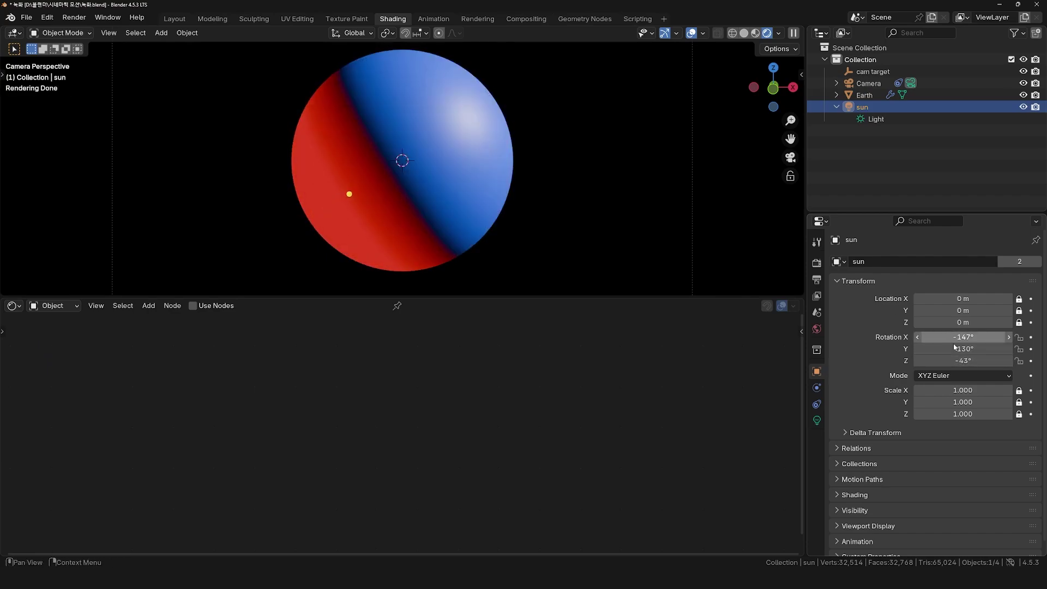
{"action": "key", "text": "ctrl+z"}
{"action": "key", "text": "ctrl+z"}
{"action": "key", "text": "ctrl+z"}
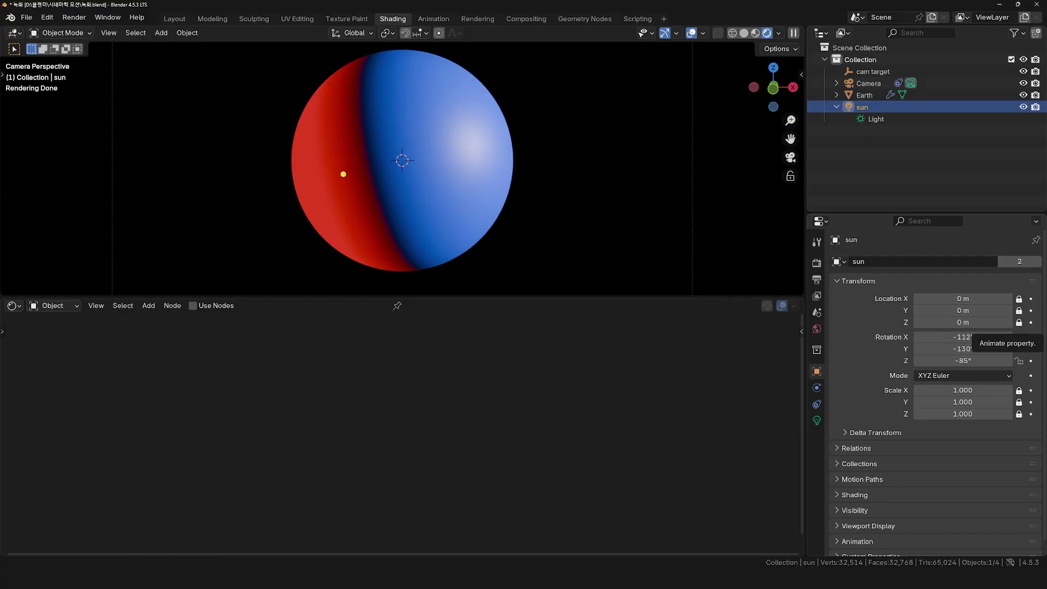
Step: Select Earth and move the Texture Coordinate, Normal and Map Range nodes down
{"action": "left_click", "coordinate": [412, 193]}
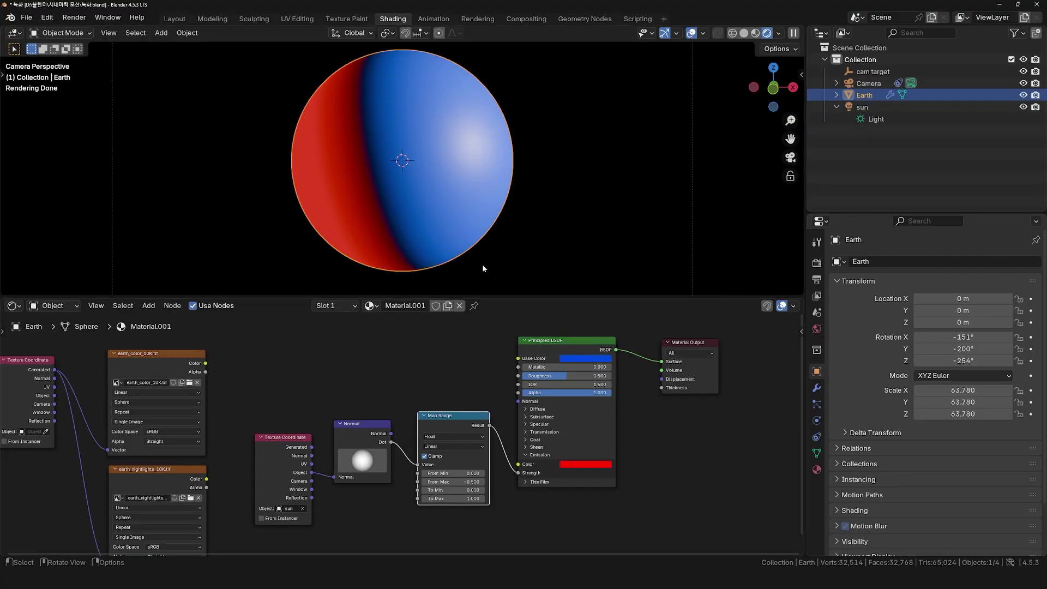
{"action": "middle_click_drag", "start_coordinate": [399, 424], "coordinate": [427, 419]}
{"action": "left_click_drag", "start_coordinate": [483, 390], "coordinate": [333, 485]}
{"action": "key", "text": "g"}
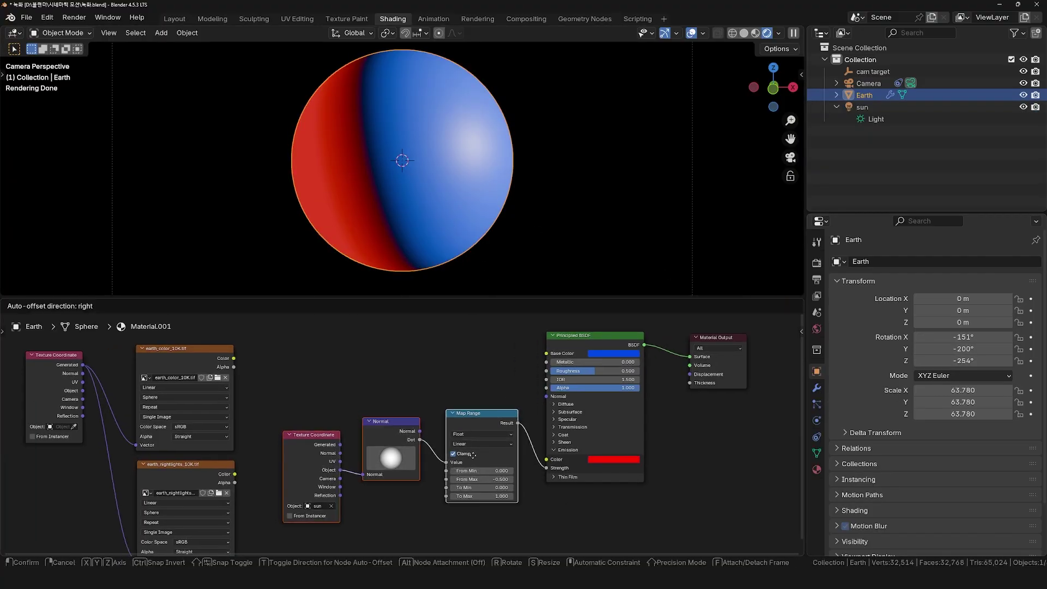
{"action": "left_click", "coordinate": [474, 515]}
{"action": "left_click_drag", "start_coordinate": [573, 298], "coordinate": [545, 268]}
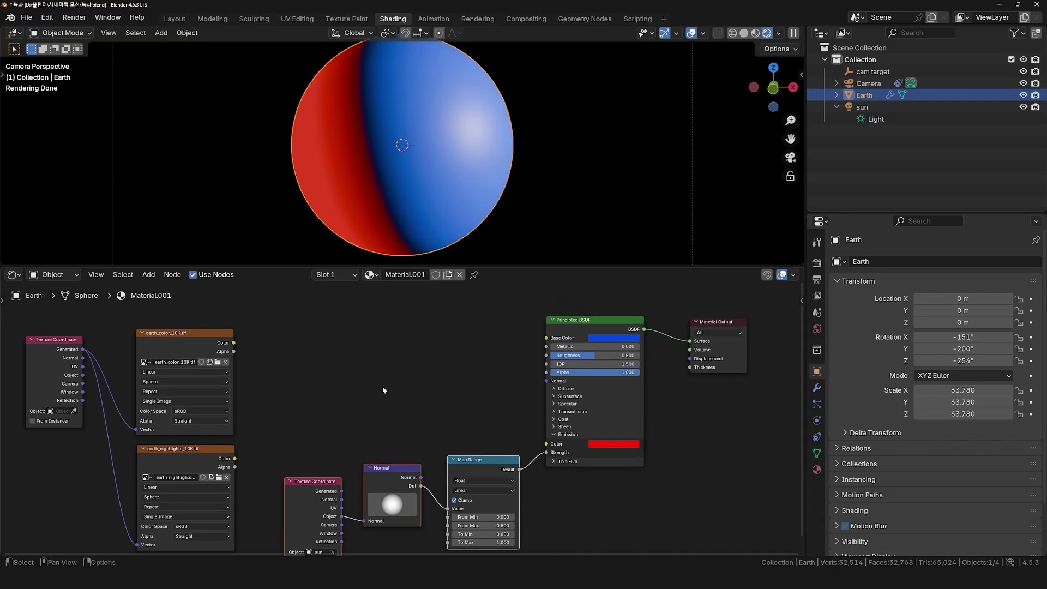
{"action": "scroll", "coordinate": [412, 371], "scroll_direction": "down", "scroll_amount": 1}
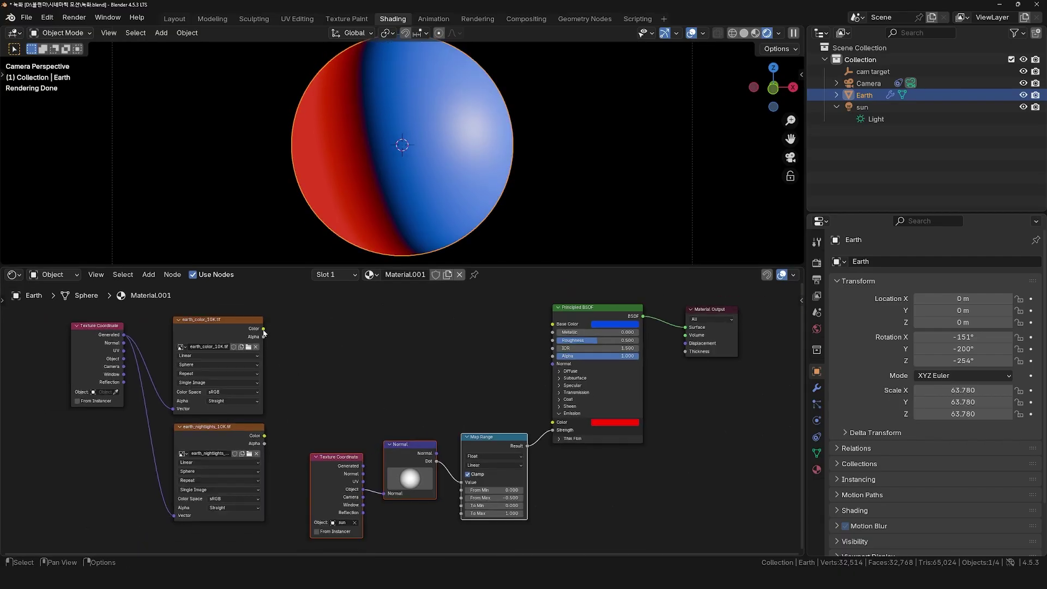
Step: Link the earth colour map to Base Color and the night lights to Emission Color
{"action": "left_click_drag", "start_coordinate": [263, 330], "coordinate": [551, 324]}
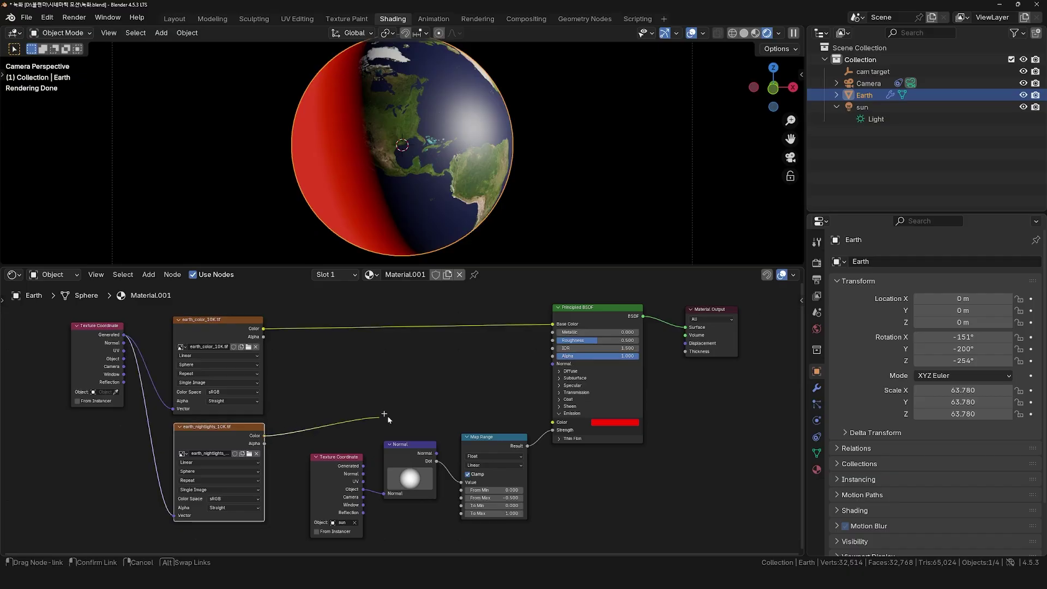
{"action": "left_click_drag", "start_coordinate": [265, 436], "coordinate": [552, 422]}
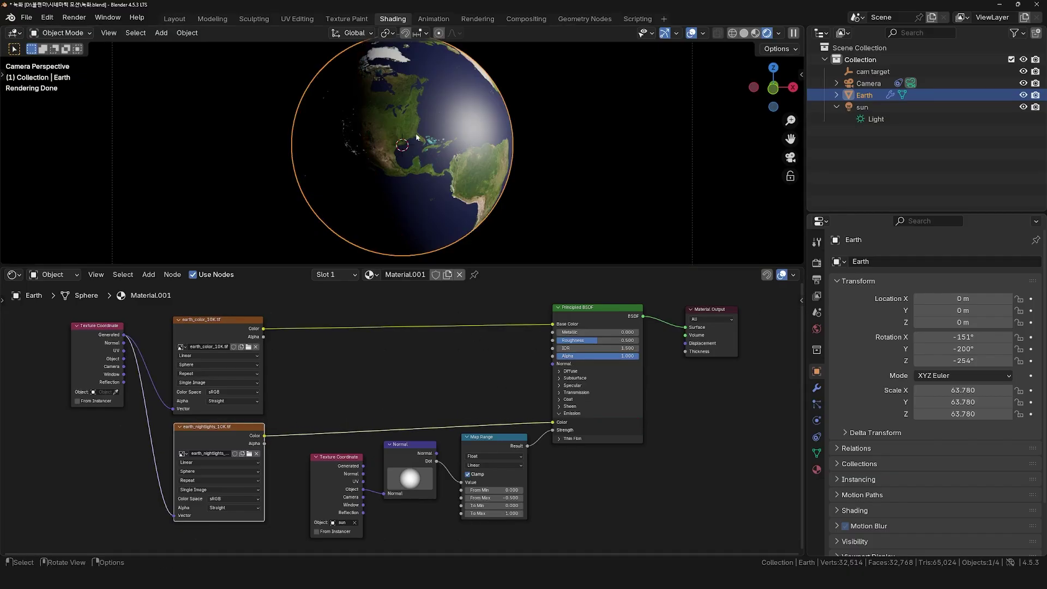
{"action": "mouse_move", "coordinate": [416, 138]}
{"action": "middle_mouse_down"}
{"action": "mouse_move", "coordinate": [367, 120]}
{"action": "mouse_move", "coordinate": [428, 131]}
{"action": "mouse_move", "coordinate": [360, 146]}
{"action": "mouse_move", "coordinate": [441, 158]}
{"action": "mouse_move", "coordinate": [354, 159]}
{"action": "mouse_move", "coordinate": [387, 165]}
{"action": "mouse_move", "coordinate": [393, 150]}
{"action": "mouse_move", "coordinate": [404, 158]}
{"action": "middle_mouse_up"}
{"action": "scroll", "coordinate": [387, 166], "scroll_direction": "down", "scroll_amount": 3}
Step: Set the Map Range To Max to 1.5
{"action": "scroll", "coordinate": [508, 436], "scroll_direction": "up", "scroll_amount": 2}
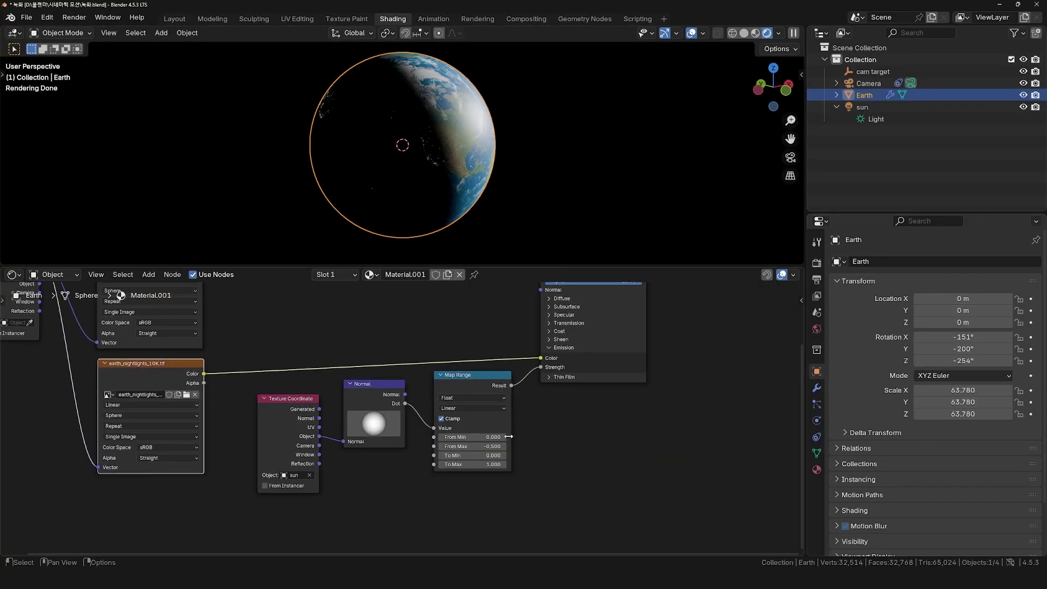
{"action": "left_click", "coordinate": [475, 464]}
{"action": "type", "text": ".5"}
{"action": "key", "text": "Return"}
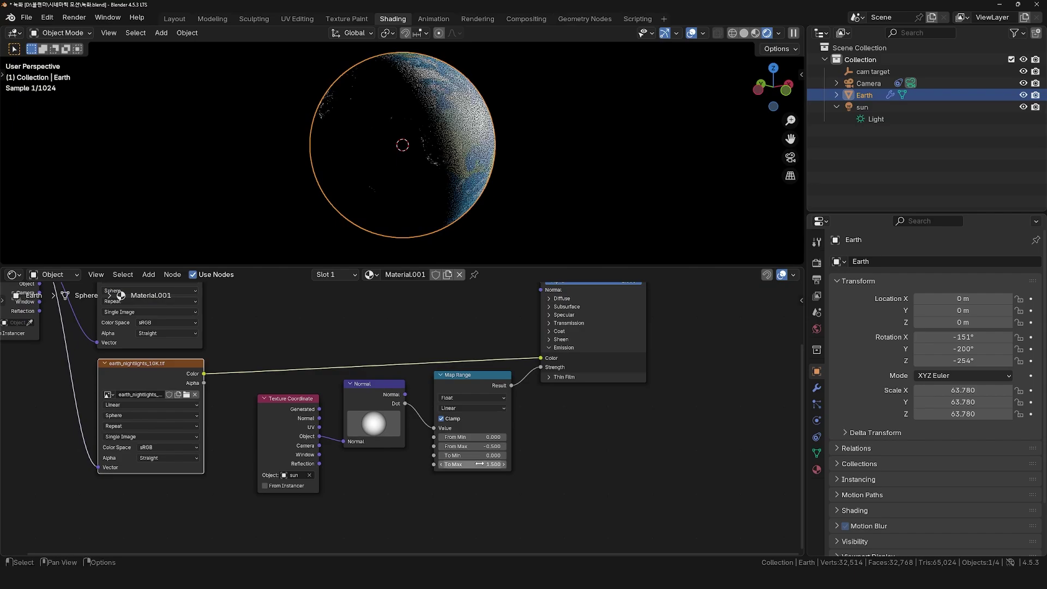
Step: Rotate Earth to -186°, -216°, -298°, bringing North America's night side into view
{"action": "mouse_move", "coordinate": [403, 153]}
{"action": "middle_mouse_down"}
{"action": "mouse_move", "coordinate": [474, 151]}
{"action": "mouse_move", "coordinate": [508, 169]}
{"action": "middle_mouse_up"}
{"action": "scroll", "coordinate": [508, 169], "scroll_direction": "up", "scroll_amount": 6}
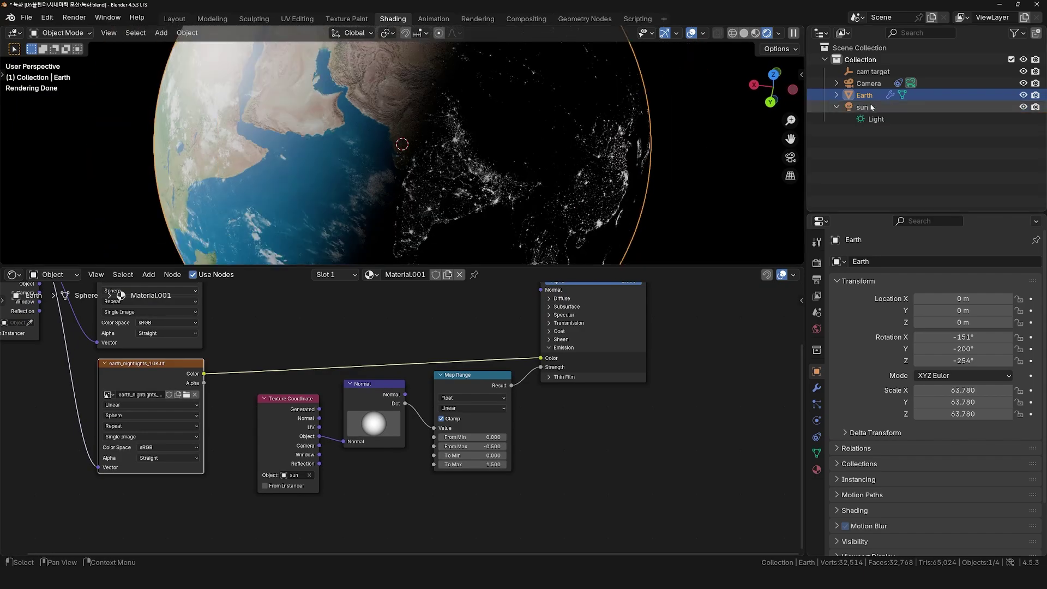
{"action": "mouse_move", "coordinate": [963, 337]}
{"action": "left_mouse_down"}
{"action": "mouse_move", "coordinate": [937, 336]}
{"action": "mouse_move", "coordinate": [960, 361]}
{"action": "left_mouse_up"}
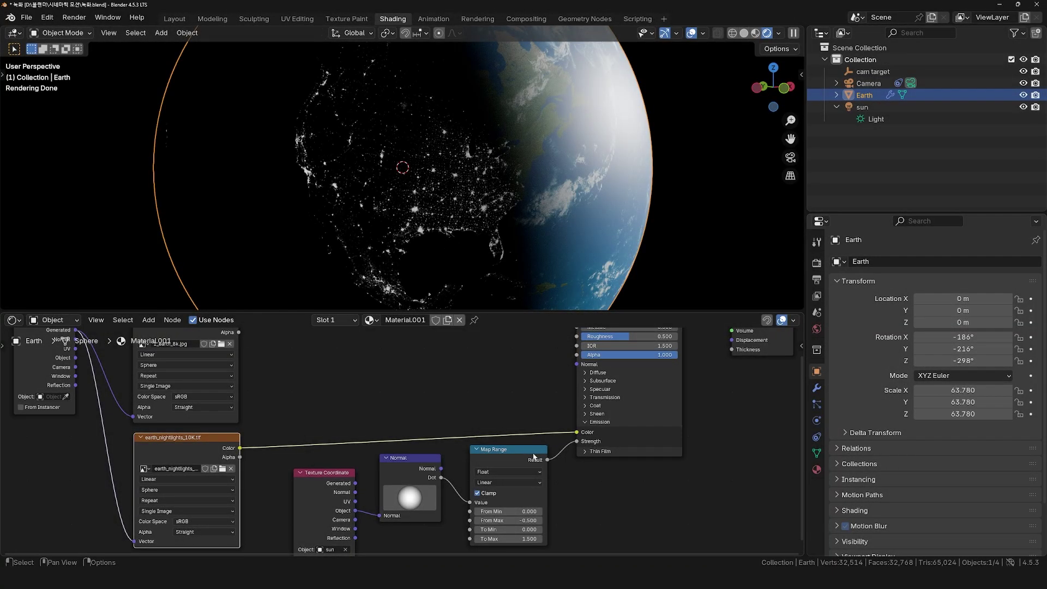
Step: Move the Texture Coordinate, Normal and Map Range nodes lower to make room
{"action": "left_click_drag", "start_coordinate": [534, 457], "coordinate": [514, 467]}
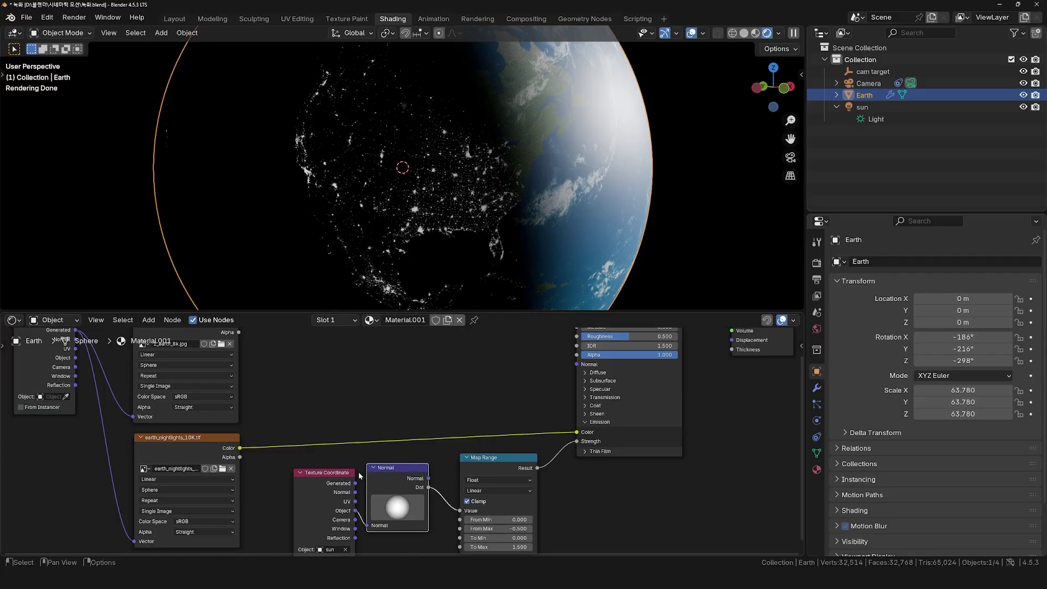
{"action": "left_click_drag", "start_coordinate": [327, 474], "coordinate": [320, 479]}
{"action": "left_click_drag", "start_coordinate": [423, 463], "coordinate": [411, 474]}
{"action": "left_click", "coordinate": [411, 475]}
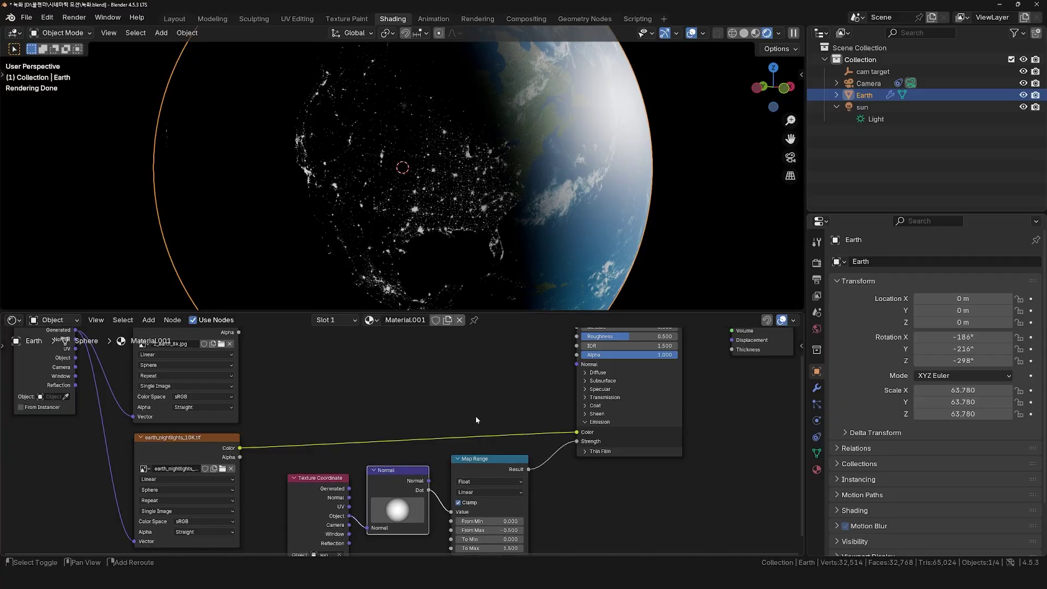
Step: Add a 1500 K Blackbody node and link it to the Emission Color
{"action": "key", "text": "shift+a"}
{"action": "left_click", "coordinate": [472, 393]}
{"action": "type", "text": "black"}
{"action": "key", "text": "Return"}
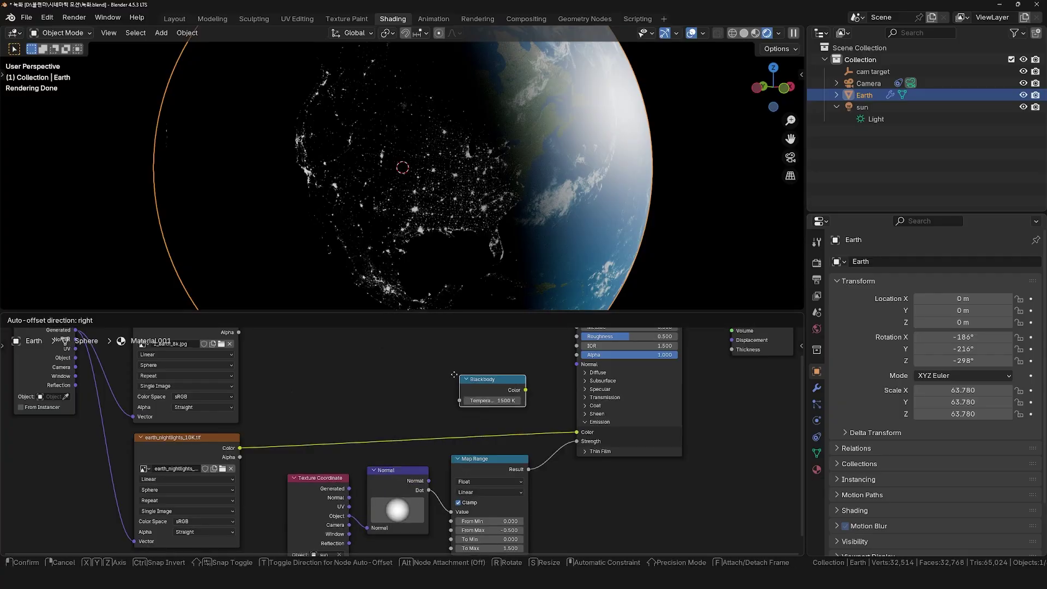
{"action": "left_click", "coordinate": [483, 418]}
{"action": "left_click_drag", "start_coordinate": [573, 434], "coordinate": [576, 432]}
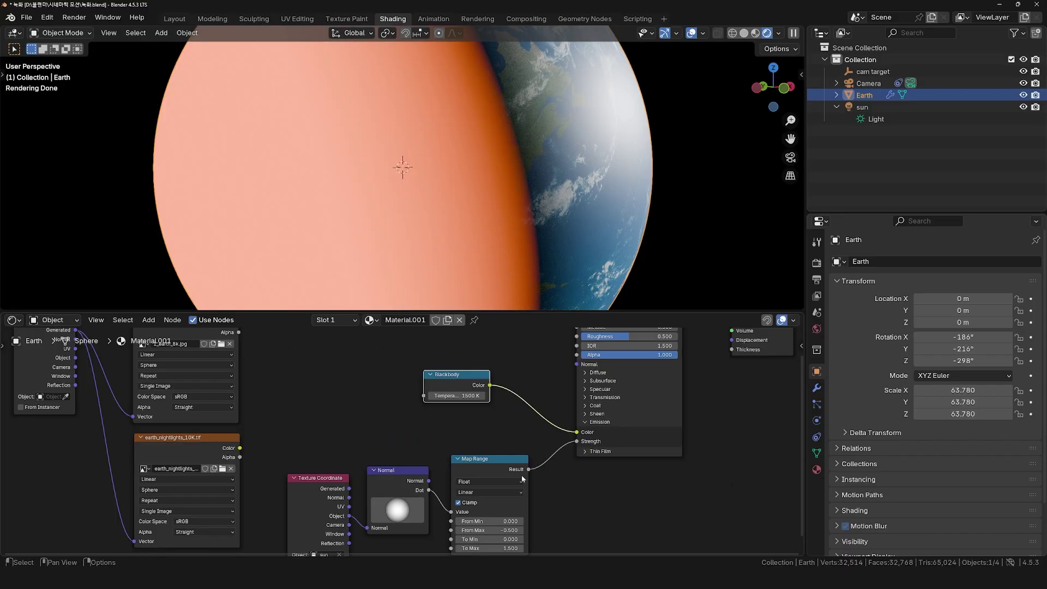
Step: Move the sun-mask nodes aside and insert a Math node on the emission Strength link
{"action": "left_click_drag", "start_coordinate": [489, 442], "coordinate": [341, 496]}
{"action": "key", "text": "g"}
{"action": "left_click", "coordinate": [401, 464]}
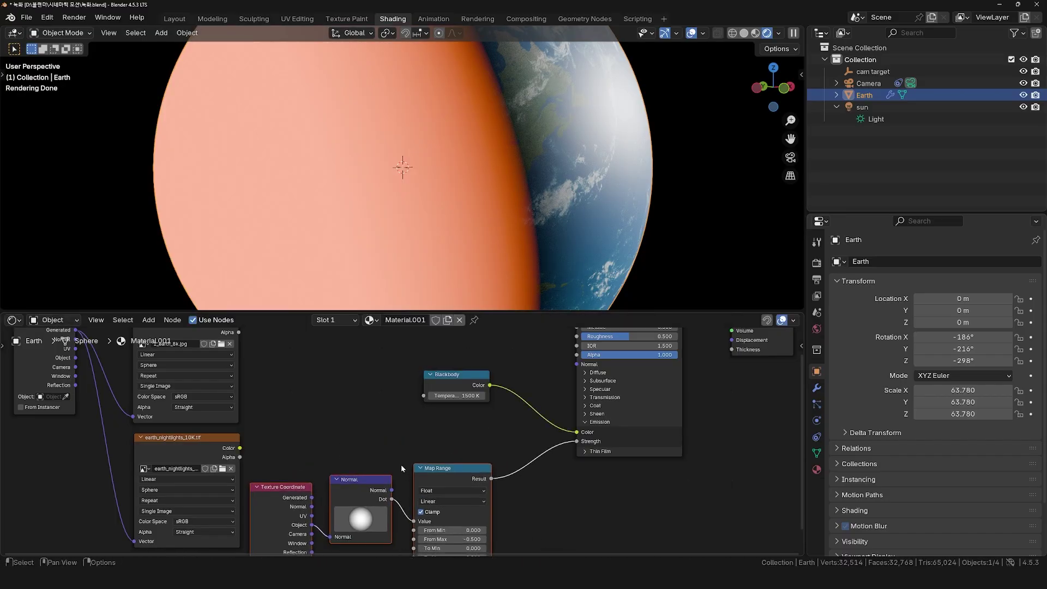
{"action": "key", "text": "shift+a"}
{"action": "key", "text": "space"}
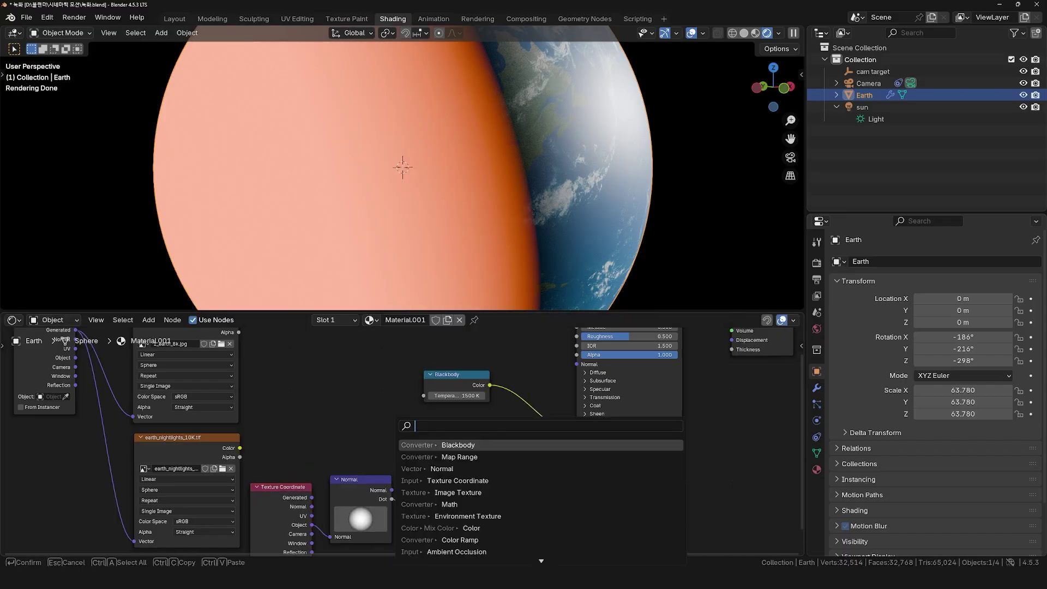
{"action": "type", "text": "ma"}
{"action": "key", "text": "Return"}
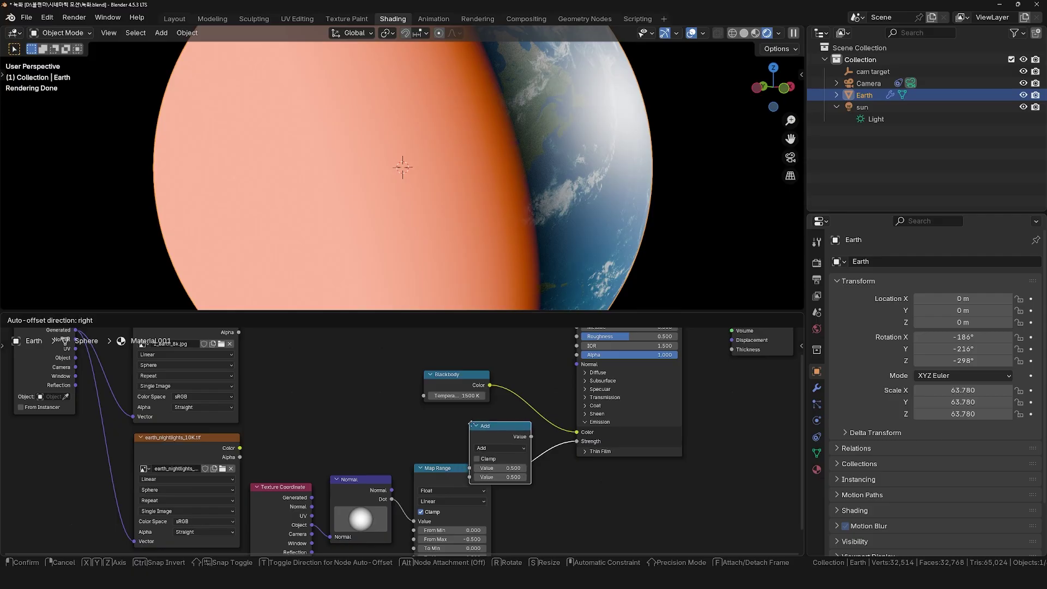
{"action": "left_click", "coordinate": [552, 441]}
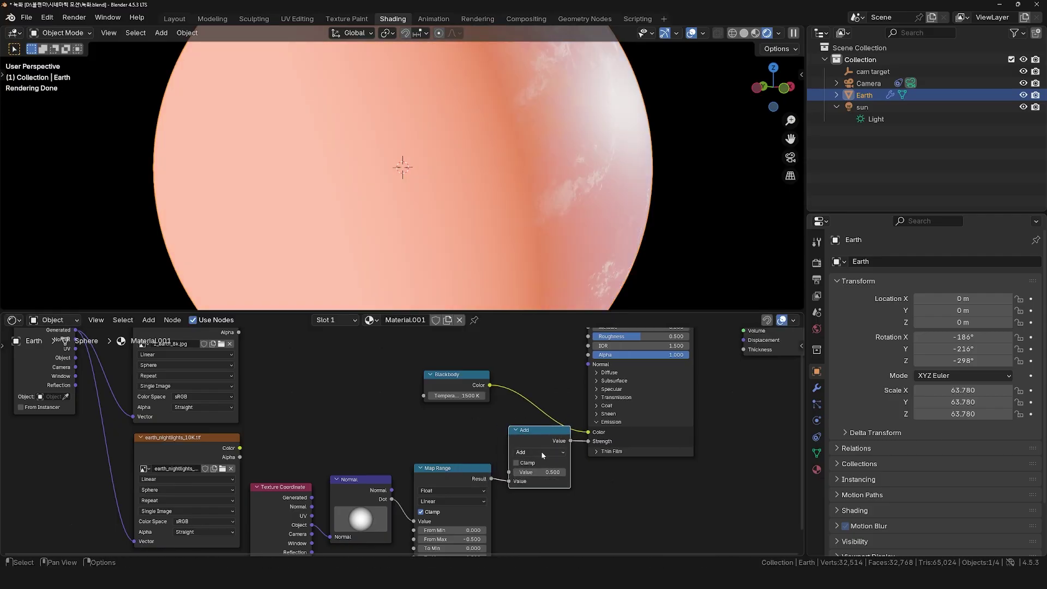
Step: Set the Math node to Multiply and feed the nightlights image colour into it
{"action": "left_click", "coordinate": [542, 453]}
{"action": "left_click", "coordinate": [535, 363]}
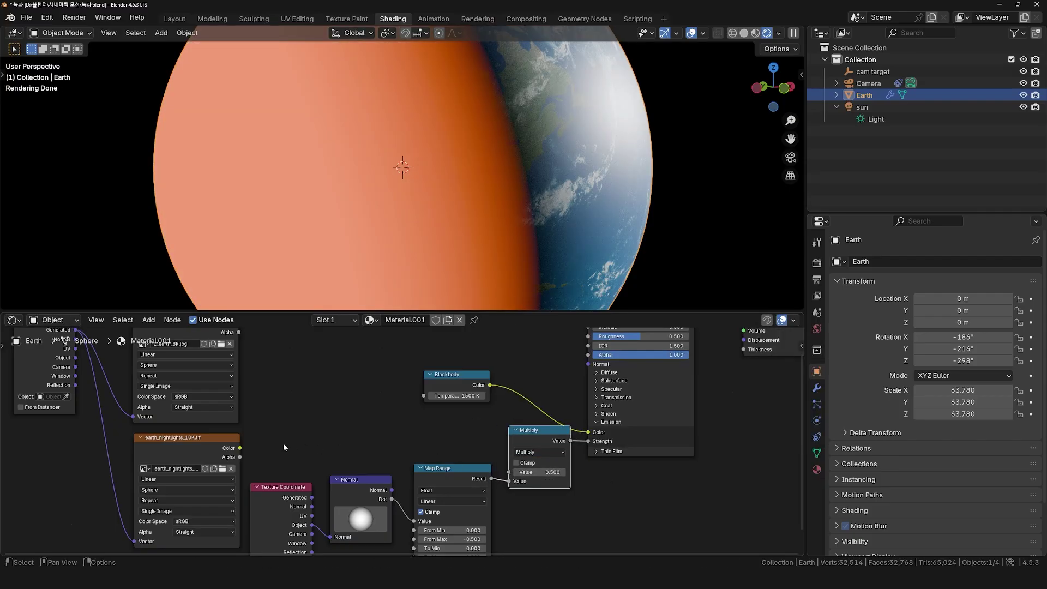
{"action": "left_click_drag", "start_coordinate": [240, 448], "coordinate": [435, 420]}
{"action": "left_click_drag", "start_coordinate": [504, 472], "coordinate": [507, 472]}
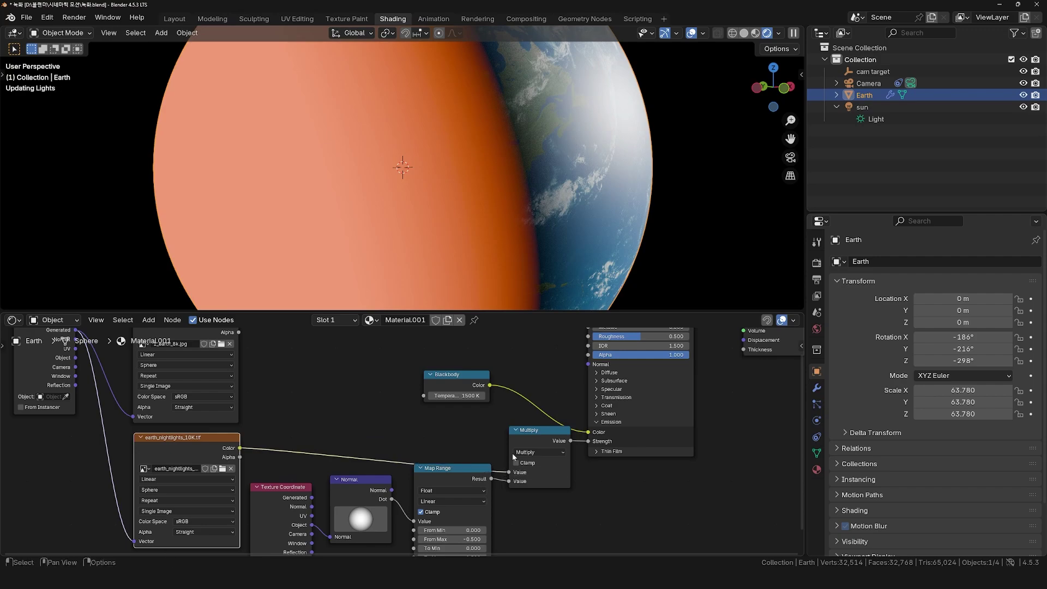
{"action": "left_click_drag", "start_coordinate": [545, 430], "coordinate": [537, 435]}
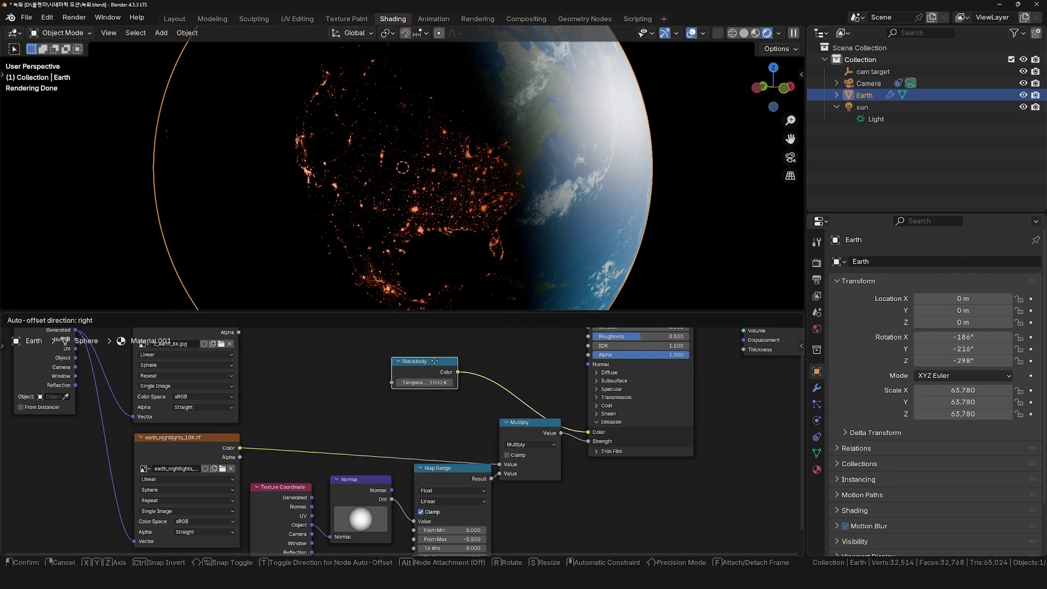
Step: Change the Blackbody temperature to a warmer 2500 K
{"action": "double_click", "coordinate": [454, 425]}
{"action": "type", "text": "350"}
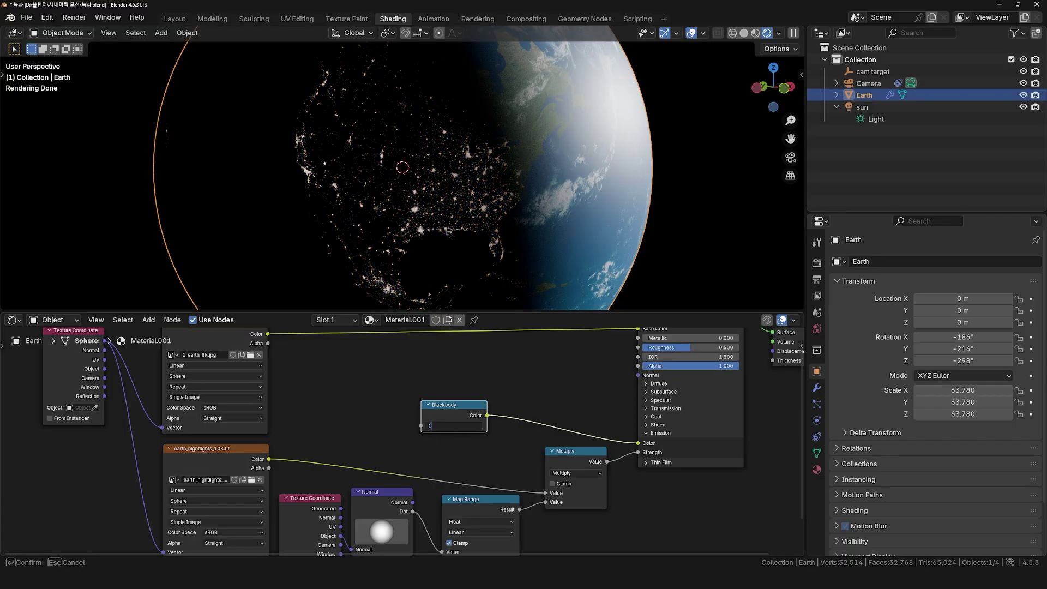
{"action": "type", "text": "000"}
{"action": "key", "text": "Return"}
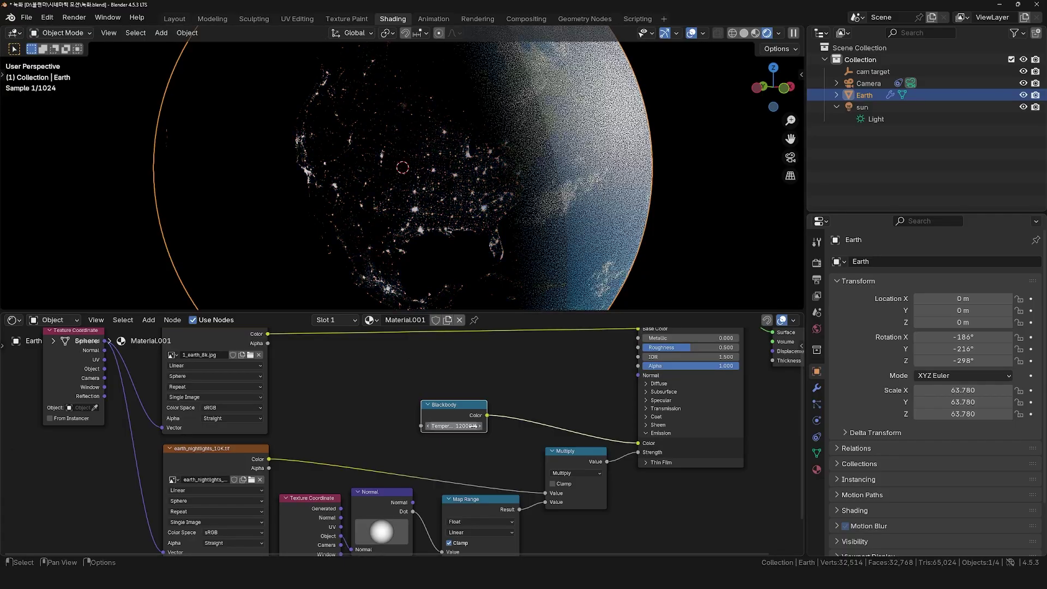
{"action": "type", "text": "2500"}
{"action": "key", "text": "Return"}
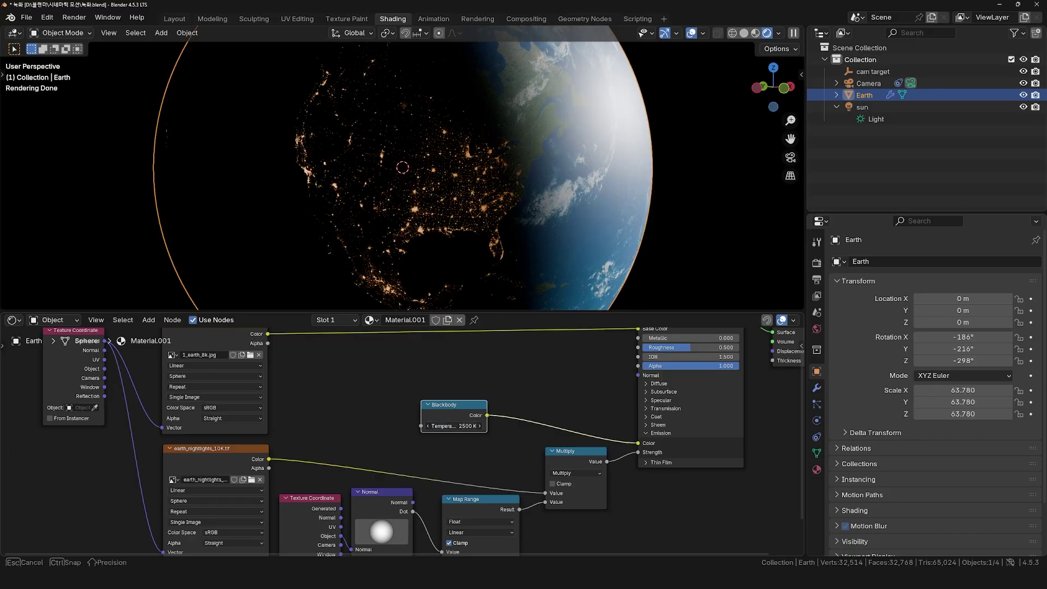
Step: Inspect the night lights through the camera view, then reset the Earth's rotation to 0°
{"action": "key", "text": "KP_0"}
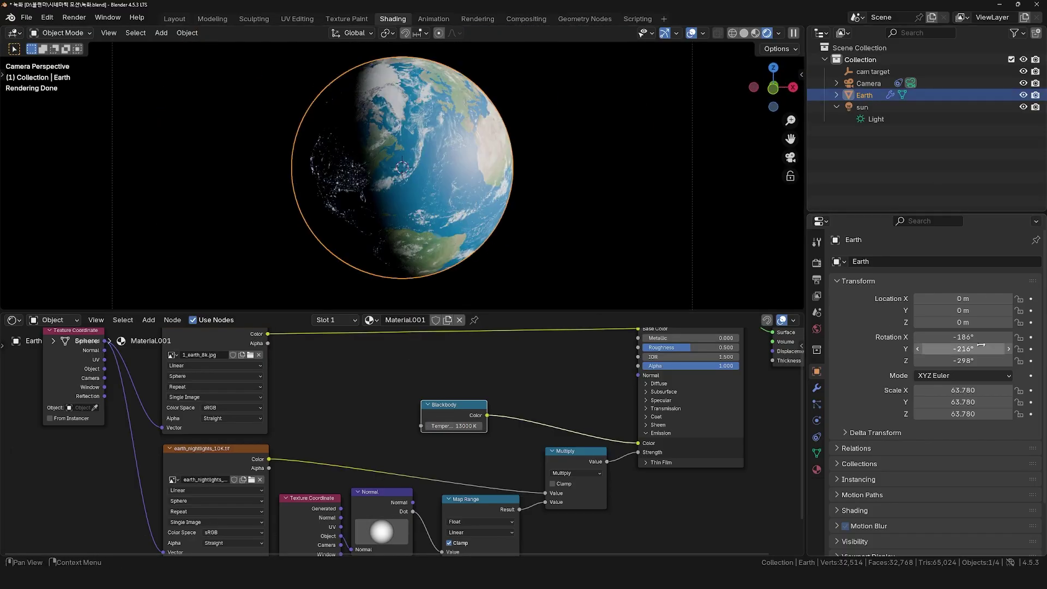
{"action": "left_click_drag", "start_coordinate": [980, 345], "coordinate": [1003, 360]}
{"action": "middle_click_drag", "start_coordinate": [381, 163], "coordinate": [443, 156]}
{"action": "key", "text": "ctrl+z"}
{"action": "key", "text": "KP_0"}
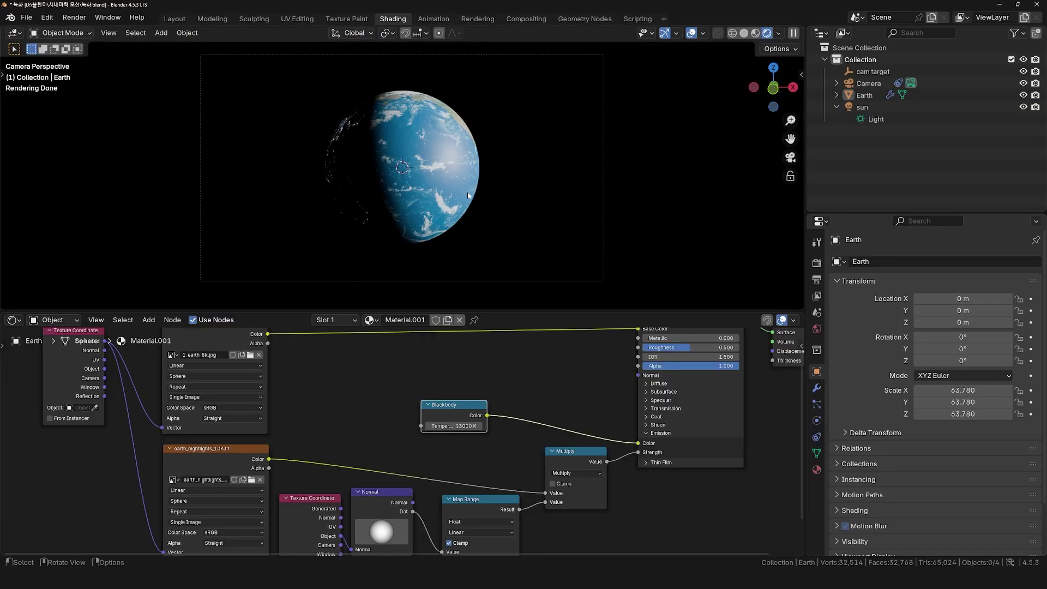
{"action": "middle_click_drag", "start_coordinate": [467, 191], "coordinate": [508, 189]}
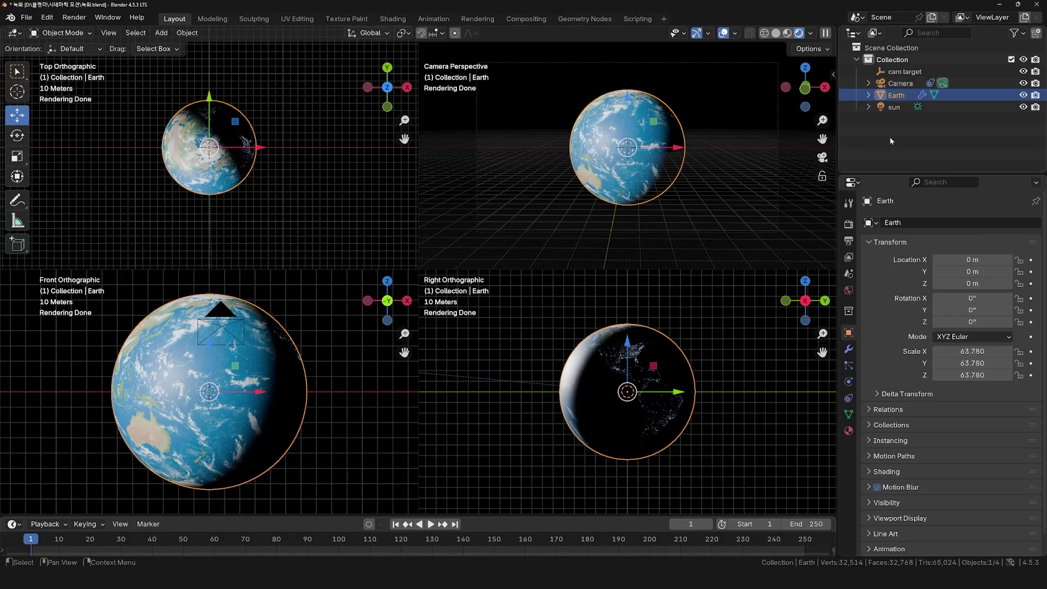
Step: Add an arrows empty at the origin named 'Earth Axis 23.5'
{"action": "left_click", "coordinate": [890, 141]}
{"action": "key", "text": "shift+a"}
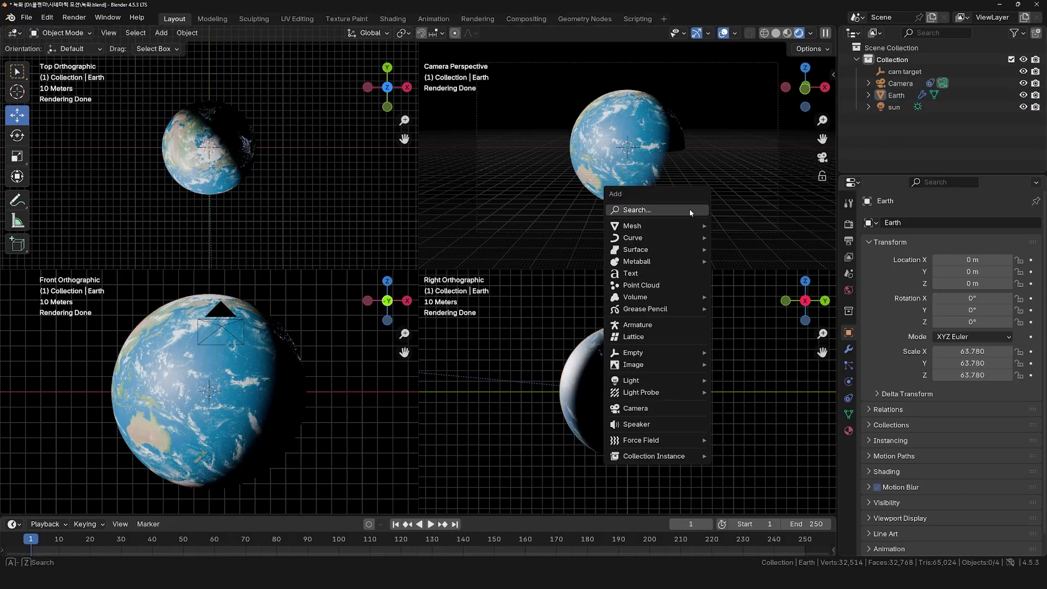
{"action": "mouse_move", "coordinate": [633, 352]}
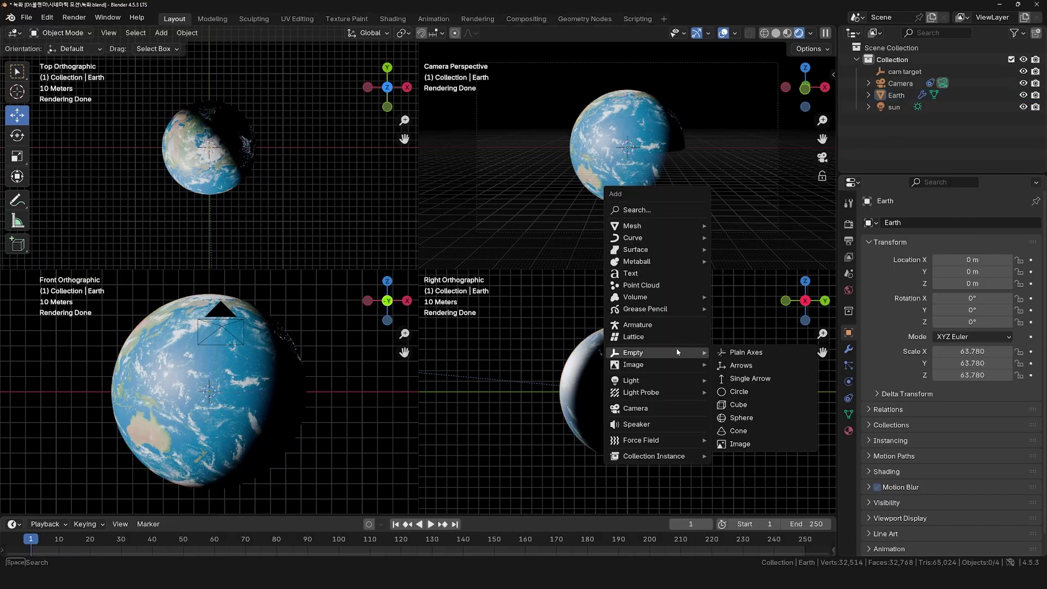
{"action": "left_click", "coordinate": [746, 366]}
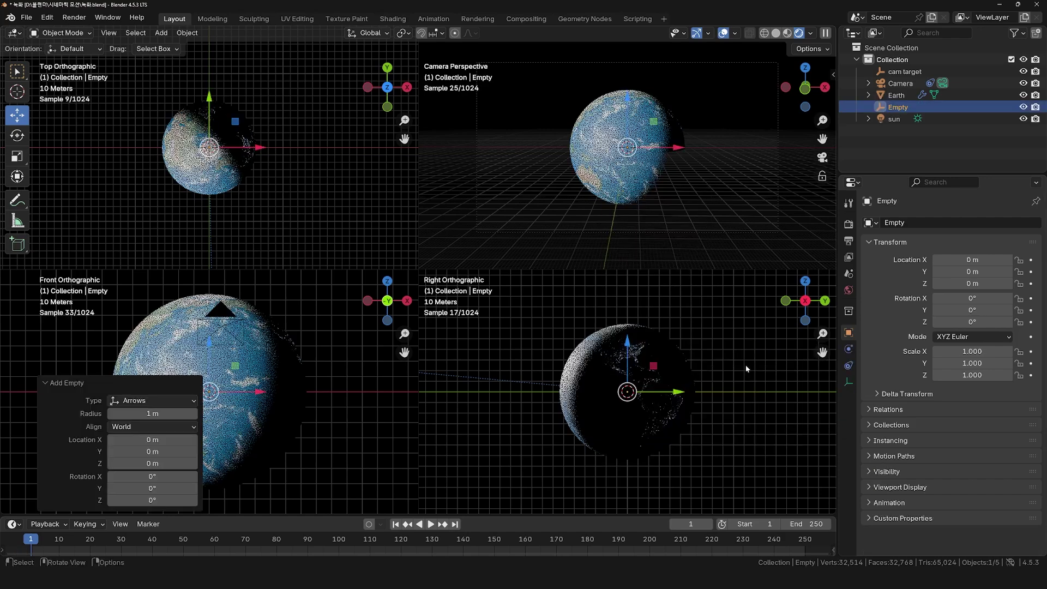
{"action": "double_click", "coordinate": [927, 108]}
{"action": "type", "text": "Earth Axis 2"}
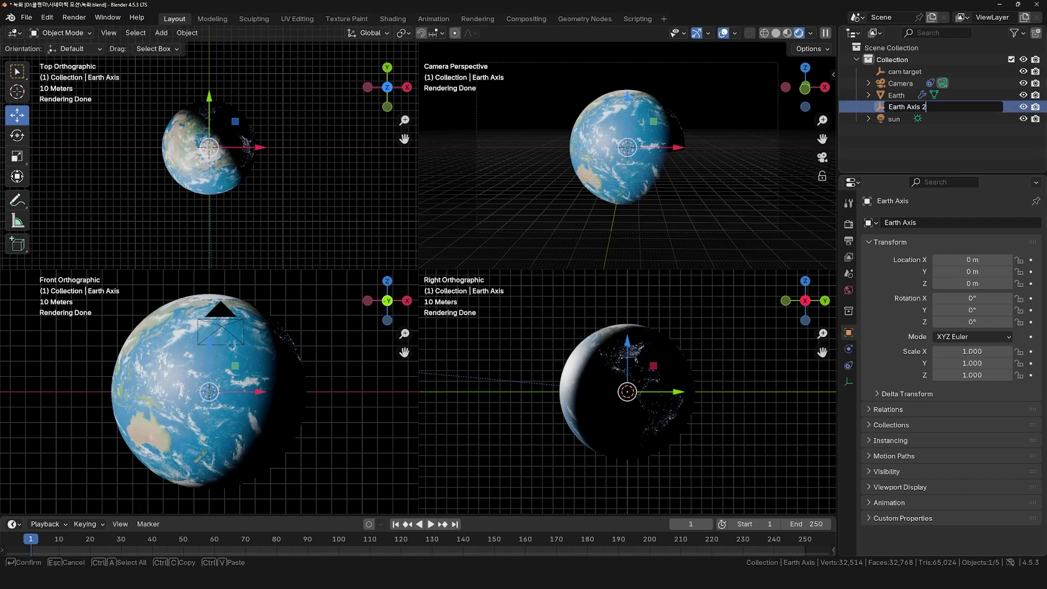
{"action": "type", "text": "3.5"}
{"action": "key", "text": "Return"}
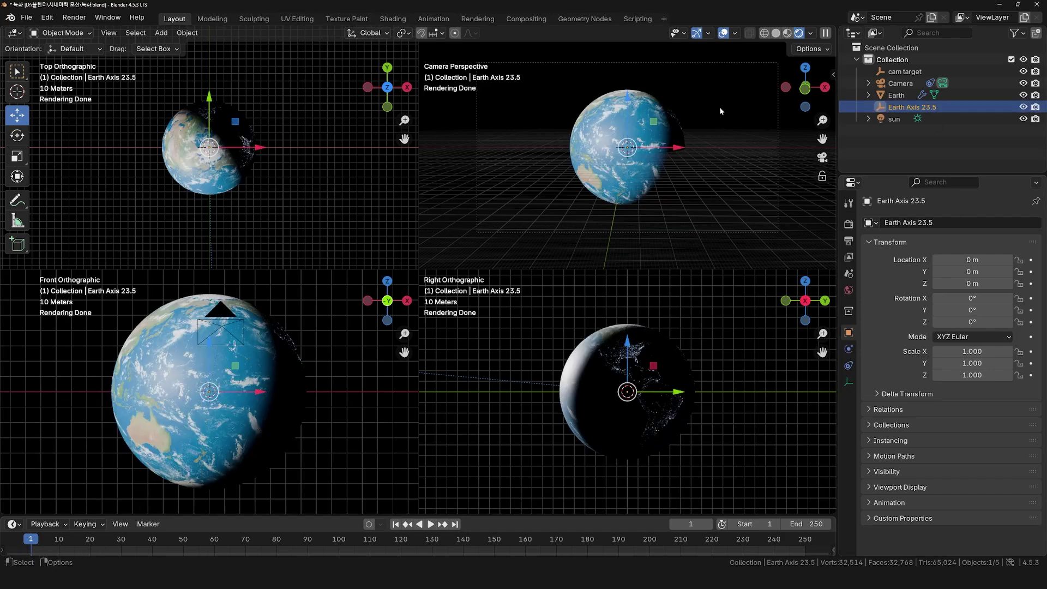
Step: Parent the Earth under the axis empty and tilt the empty 23.5° around Y
{"action": "left_click_drag", "start_coordinate": [897, 95], "coordinate": [900, 106], "text": "shift"}
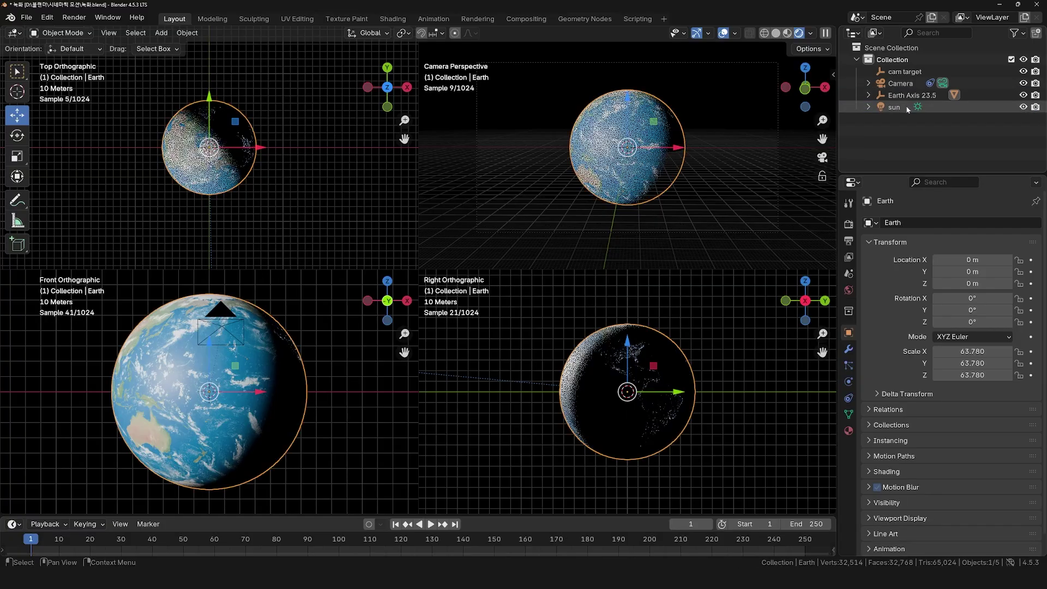
{"action": "left_click", "coordinate": [875, 96]}
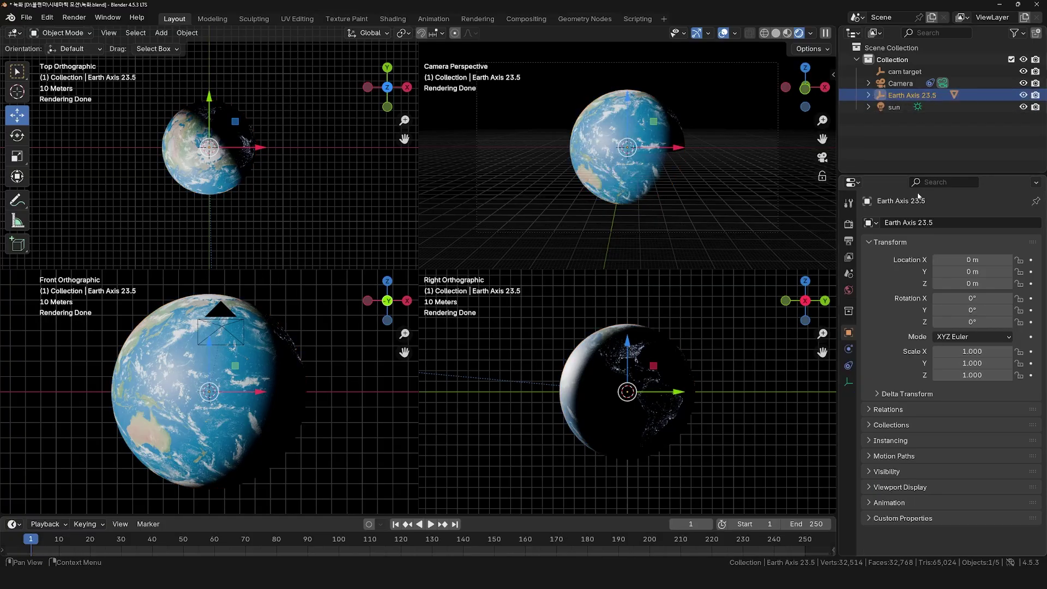
{"action": "left_click", "coordinate": [972, 309]}
{"action": "type", "text": "23.5"}
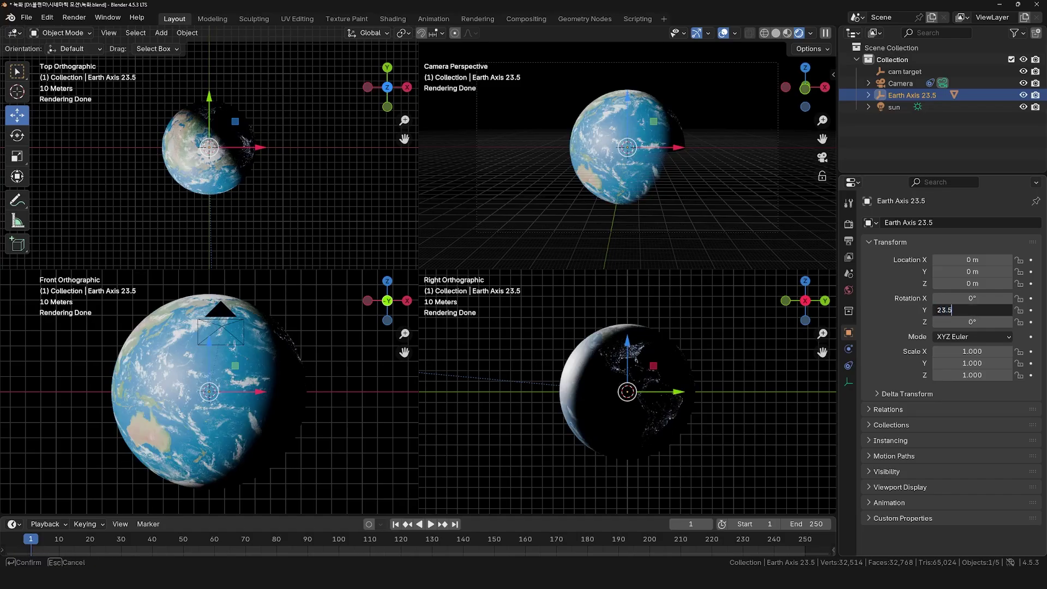
{"action": "key", "text": "Return"}
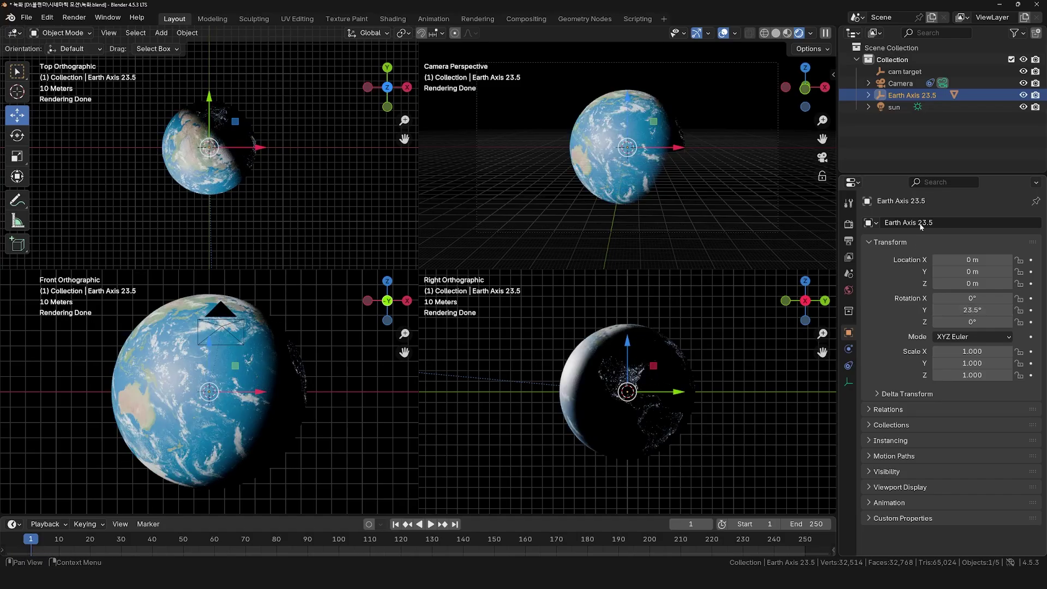
{"action": "left_click", "coordinate": [868, 95]}
Step: Rename the child sphere 'Earth Rotaion' and spin its Z rotation, currently -42°
{"action": "double_click", "coordinate": [906, 107]}
{"action": "type", "text": "Earth Rotatio"}
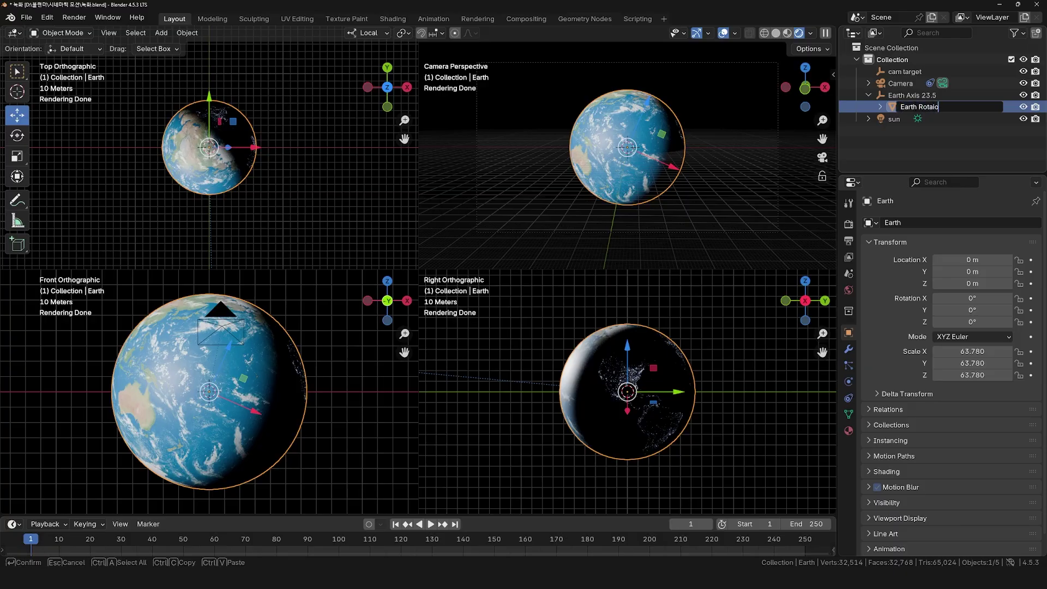
{"action": "type", "text": "n"}
{"action": "key", "text": "Return"}
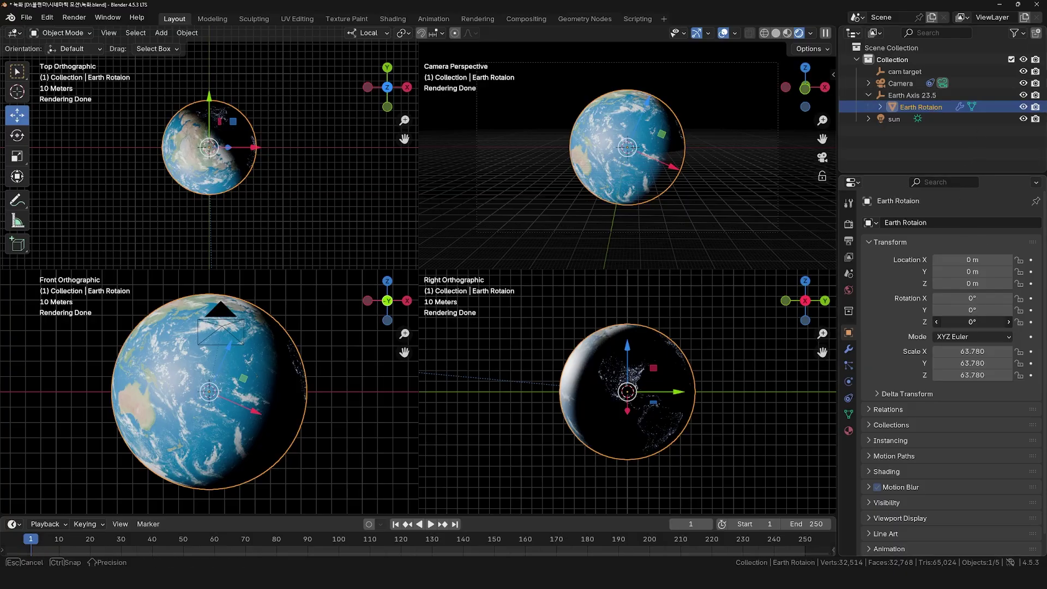
{"action": "left_click_drag", "start_coordinate": [973, 322], "coordinate": [927, 321]}
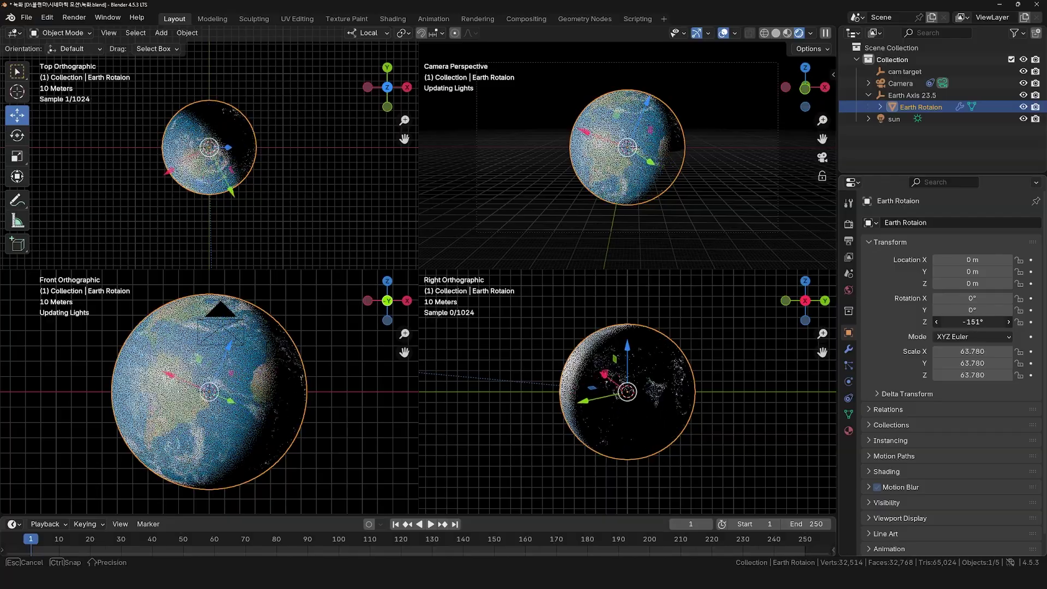
{"action": "left_click_drag", "start_coordinate": [927, 321], "coordinate": [1009, 321]}
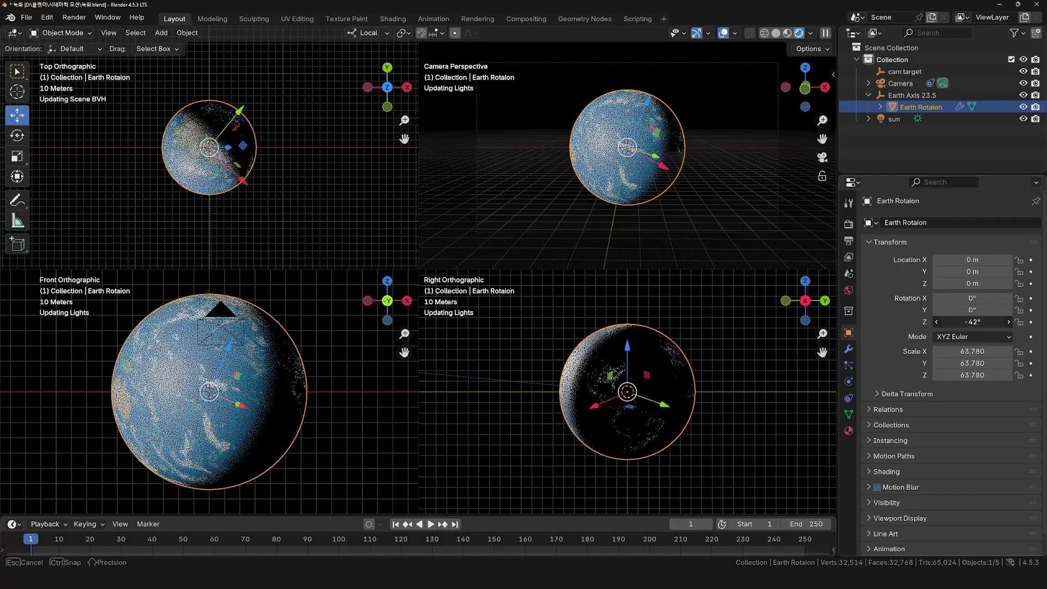